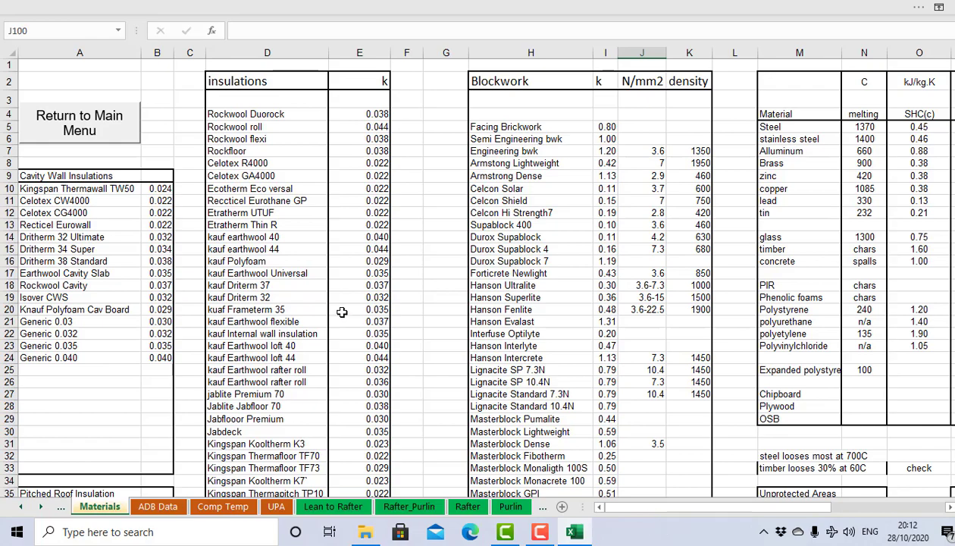
Examine the insulation, blockwork and general material property tables on the Materials sheet
scroll(341, 311, "down", 7)
scroll(342, 312, "up", 4)
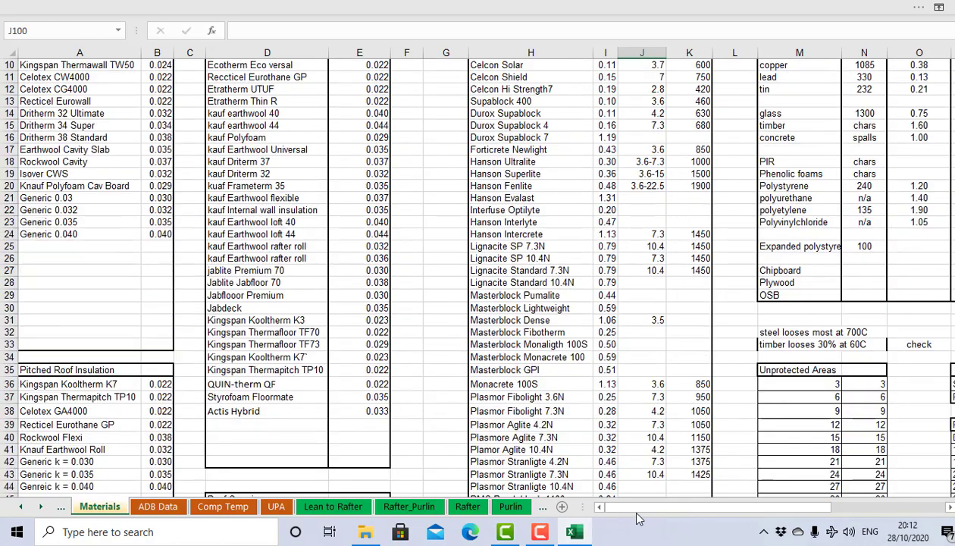
left_click_drag(637, 509, 807, 511)
scroll(569, 375, "up", 3)
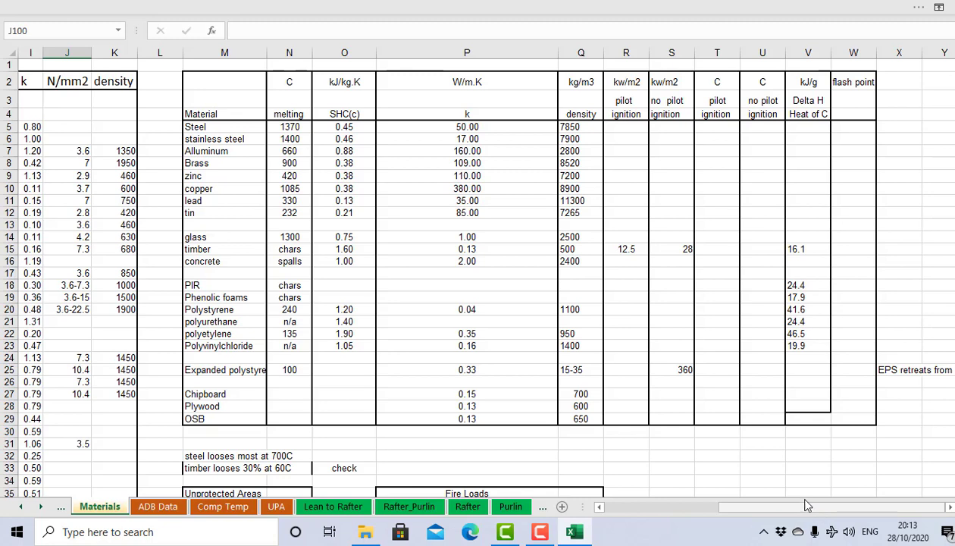
left_click_drag(808, 506, 701, 510)
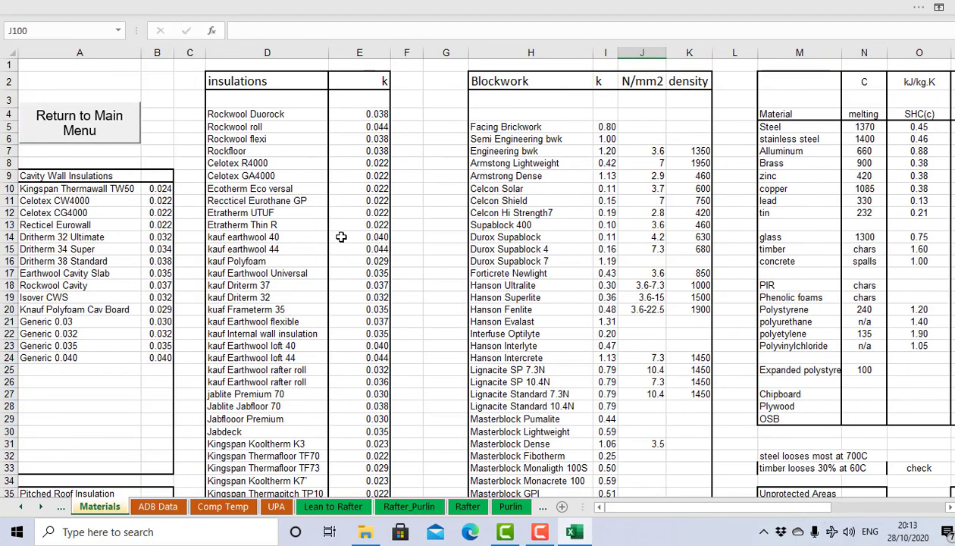
scroll(172, 205, "down", 3)
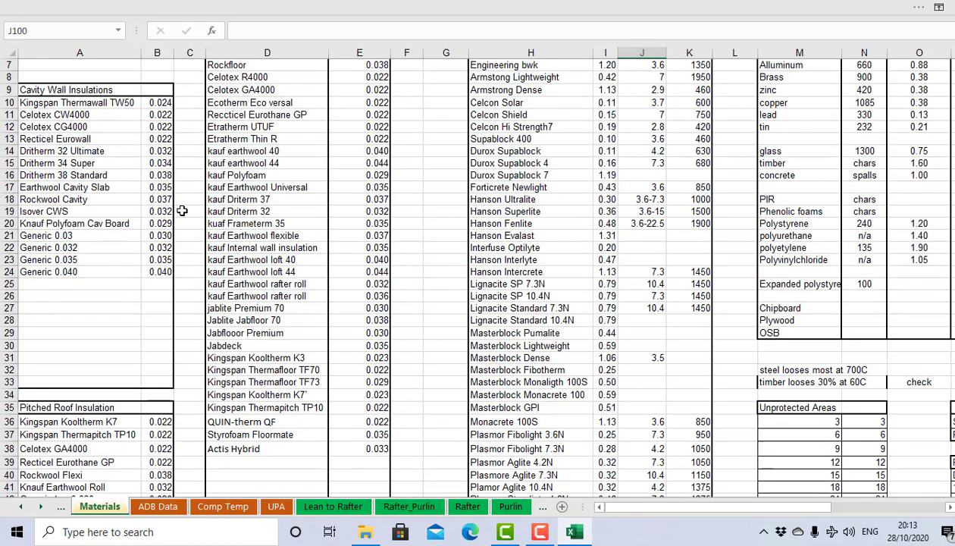
scroll(177, 206, "up", 3)
Return to the main menu and open the Floor Joist check from the Structural & Timber Members section
left_click(89, 129)
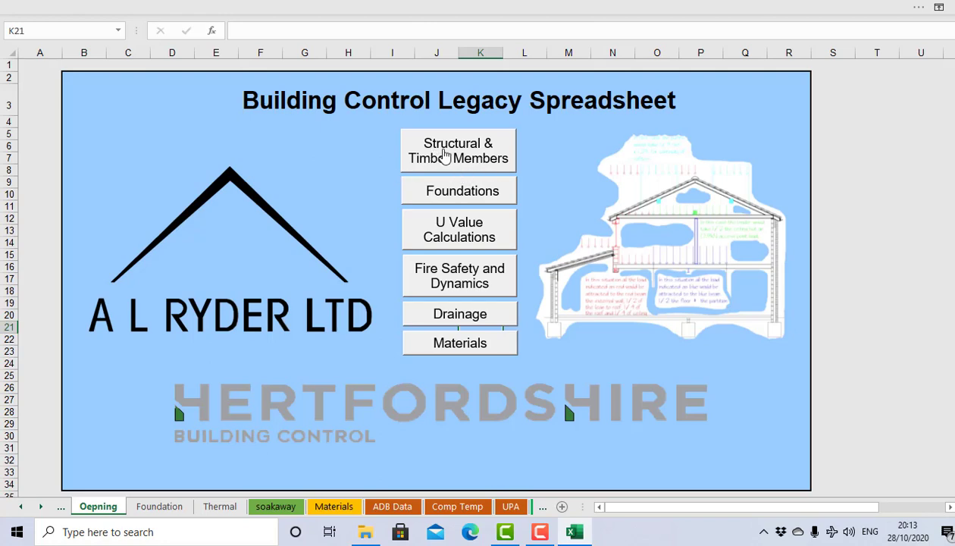
left_click(446, 156)
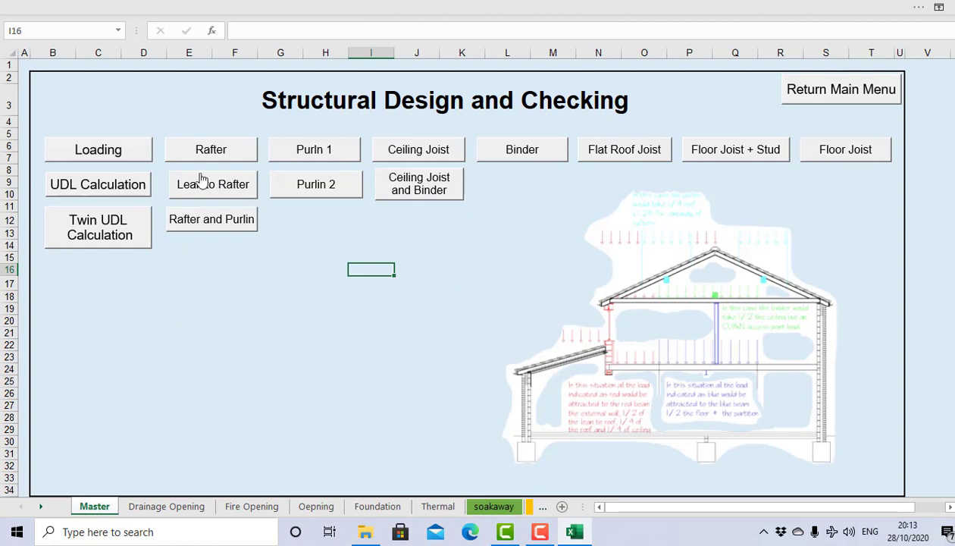
left_click(830, 157)
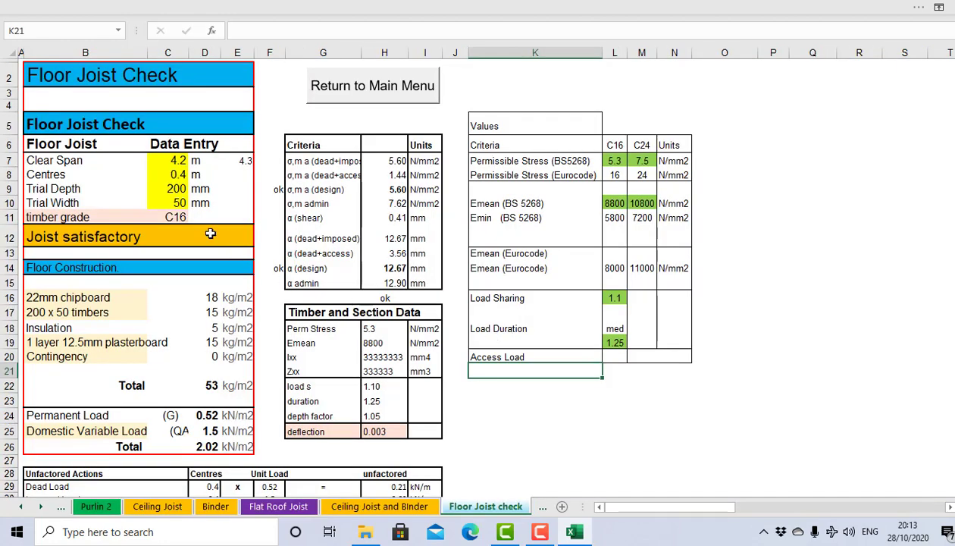
Set the floor joist's clear span to 3.8 m and its centres to 0.3 m
left_click(175, 161)
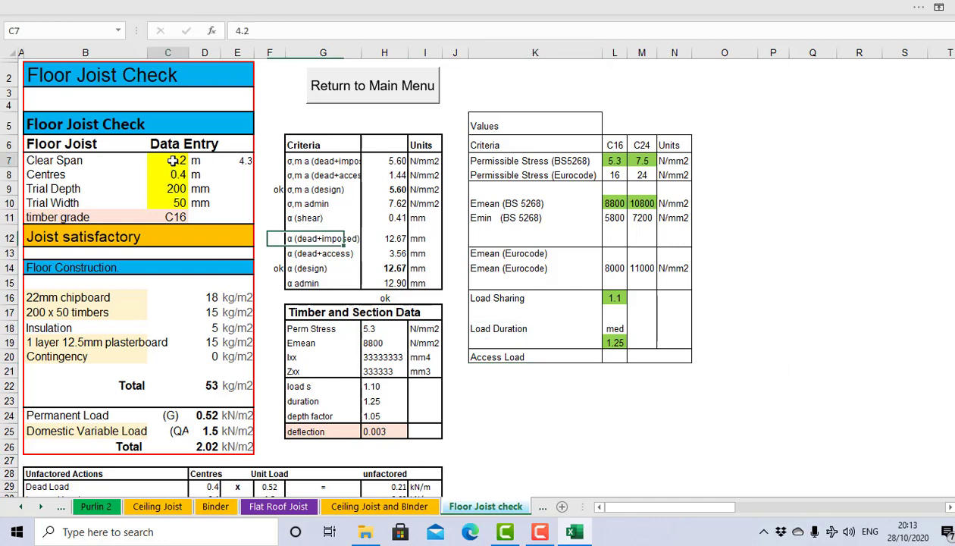
type("3.8")
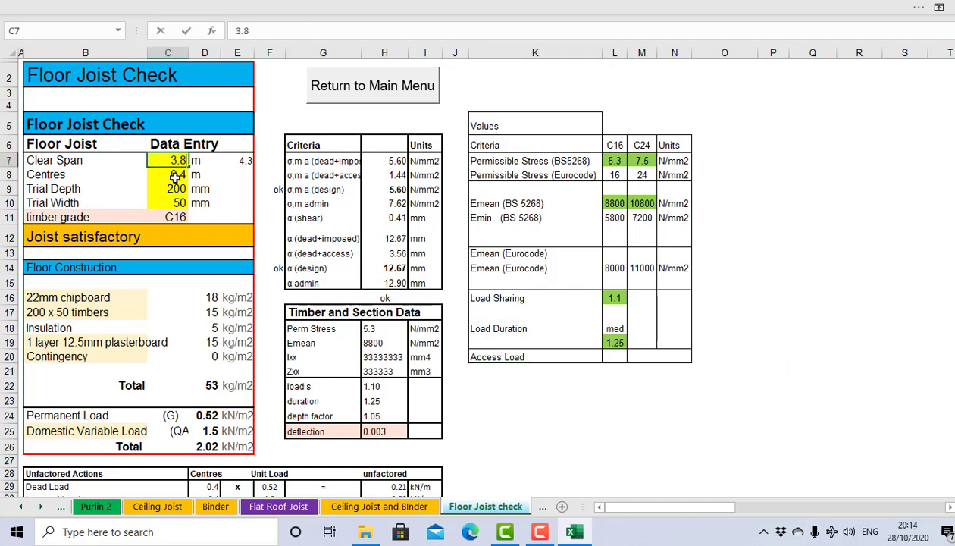
key("Return")
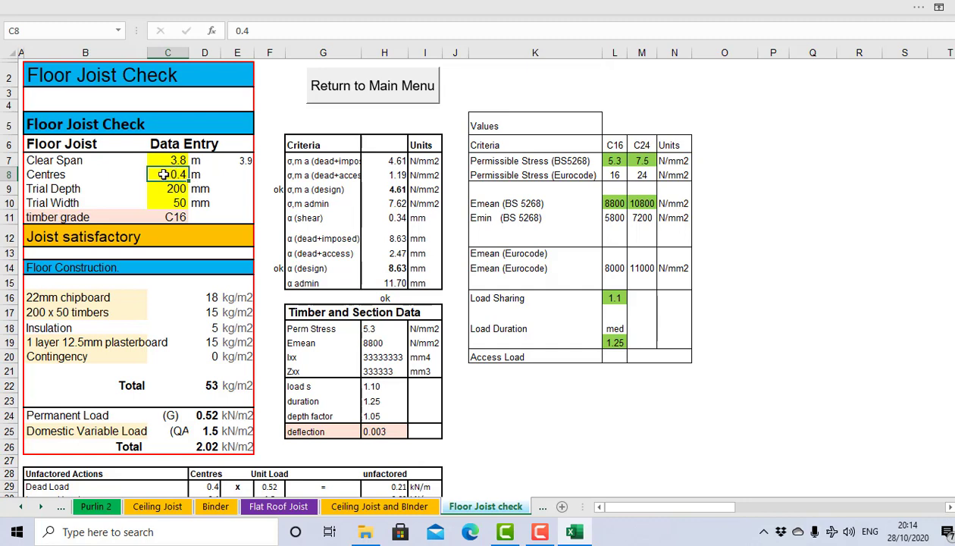
type(".3")
key("Return")
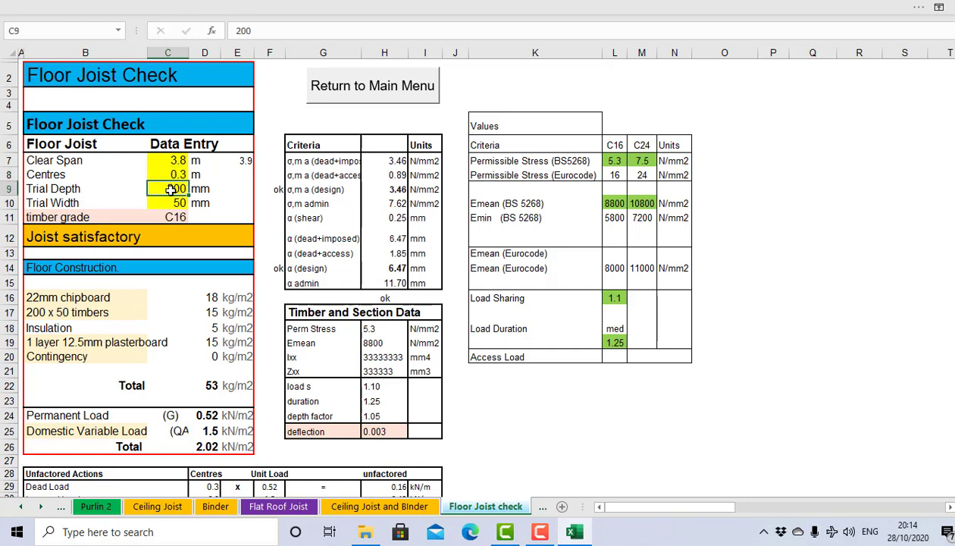
Set the joist's trial depth to 170 mm and trial width to 38 mm
type("170")
key("Return")
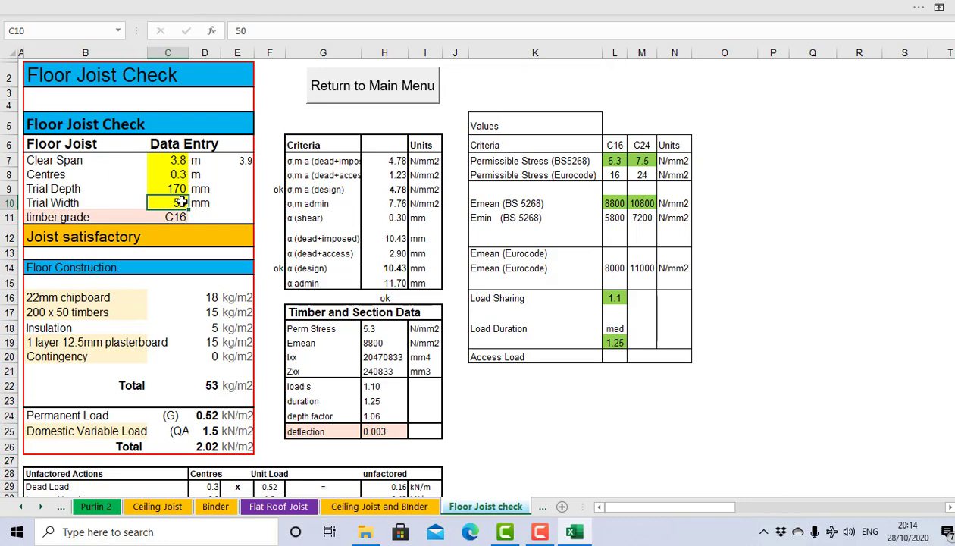
key("Return")
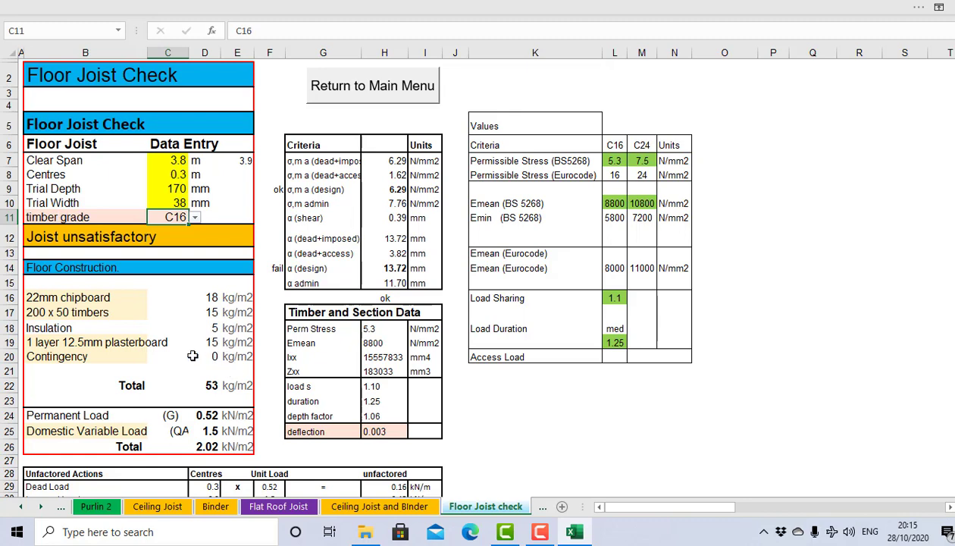
Try 18mm chipboard as the decking layer in the floor construction
left_click(114, 300)
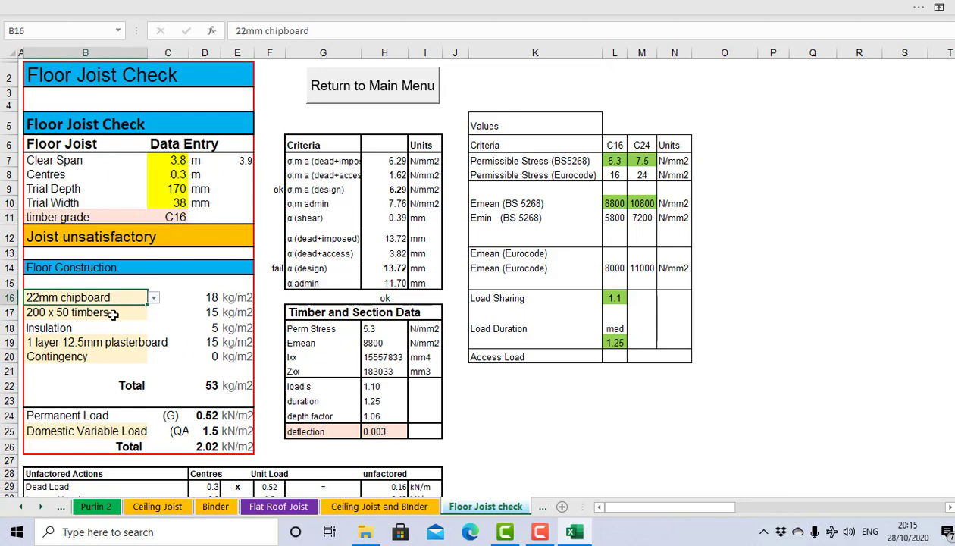
left_click(129, 311)
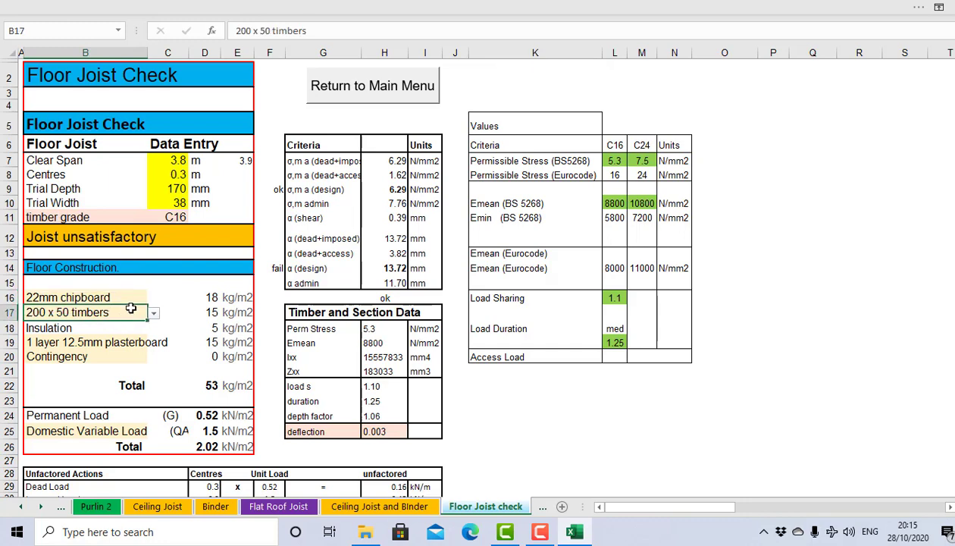
left_click(129, 296)
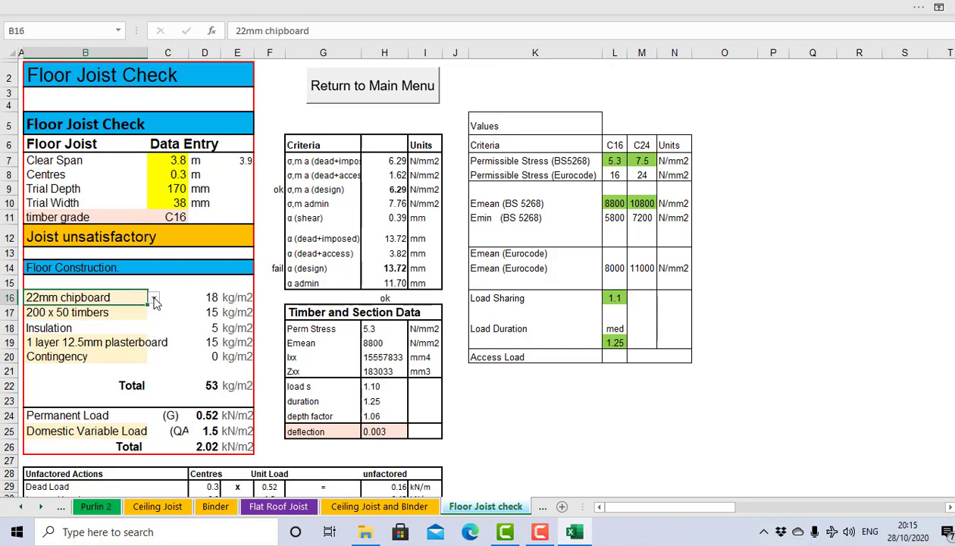
left_click(154, 299)
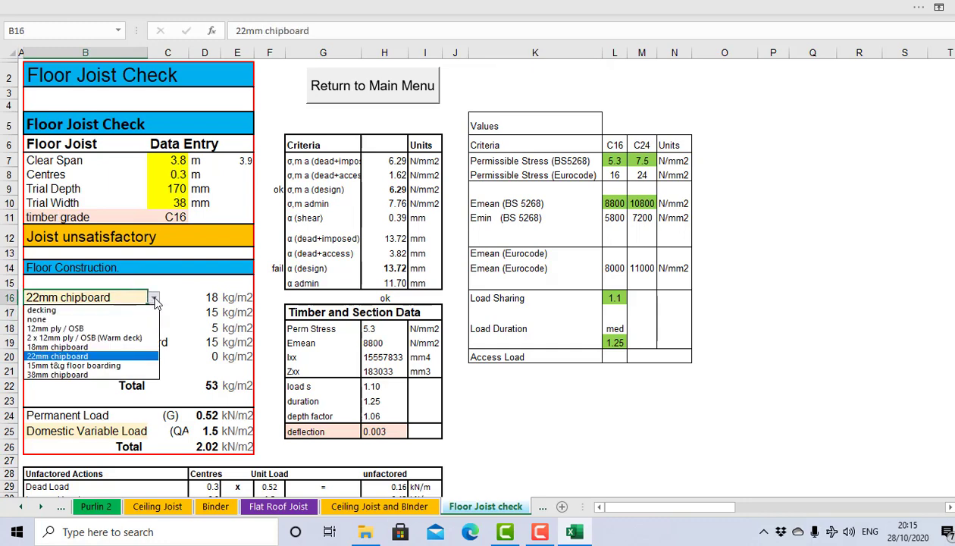
left_click(87, 356)
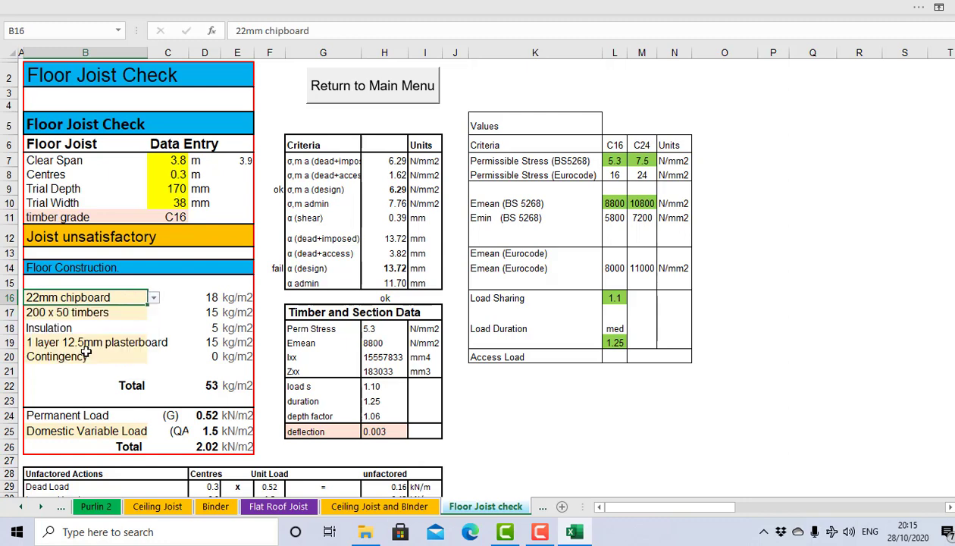
left_click(154, 297)
left_click(125, 347)
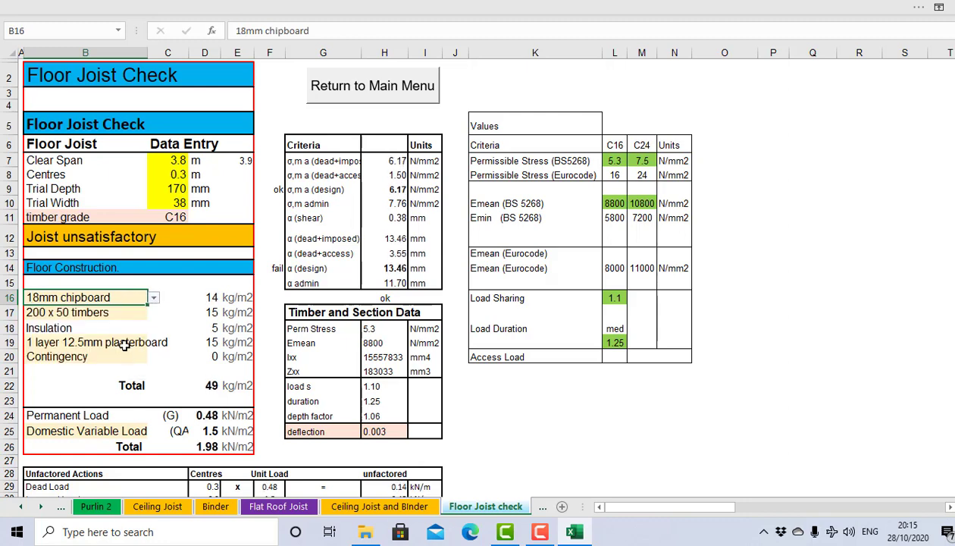
Set the decking layer in the floor construction to 12mm ply / OSB
left_click(154, 298)
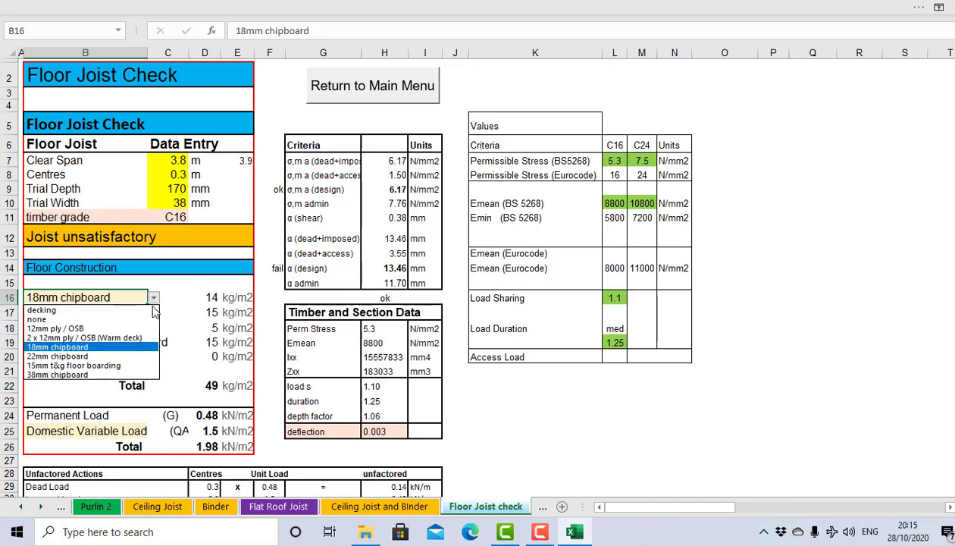
left_click(112, 328)
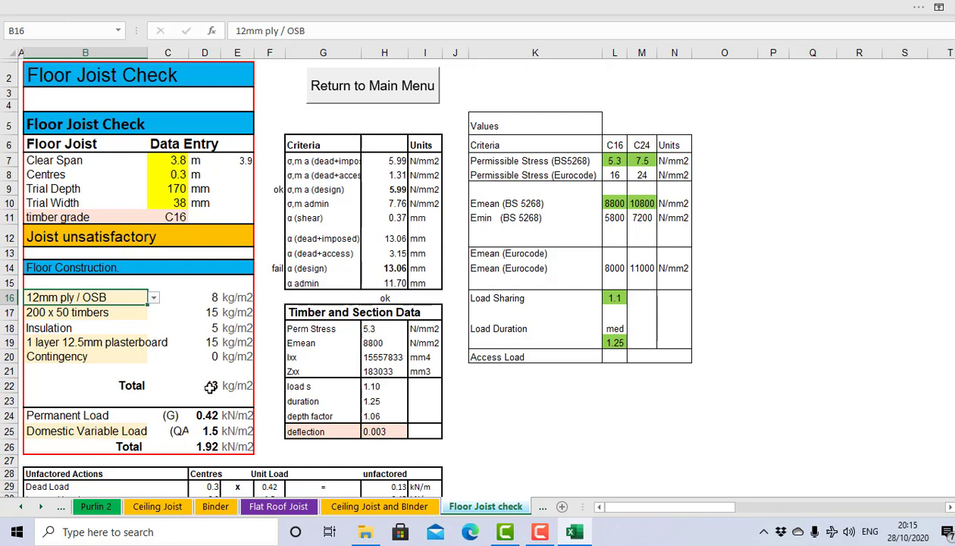
Try 150 x 50 timbers in the floor construction, and switch back to 200 x 50 timbers
left_click(123, 316)
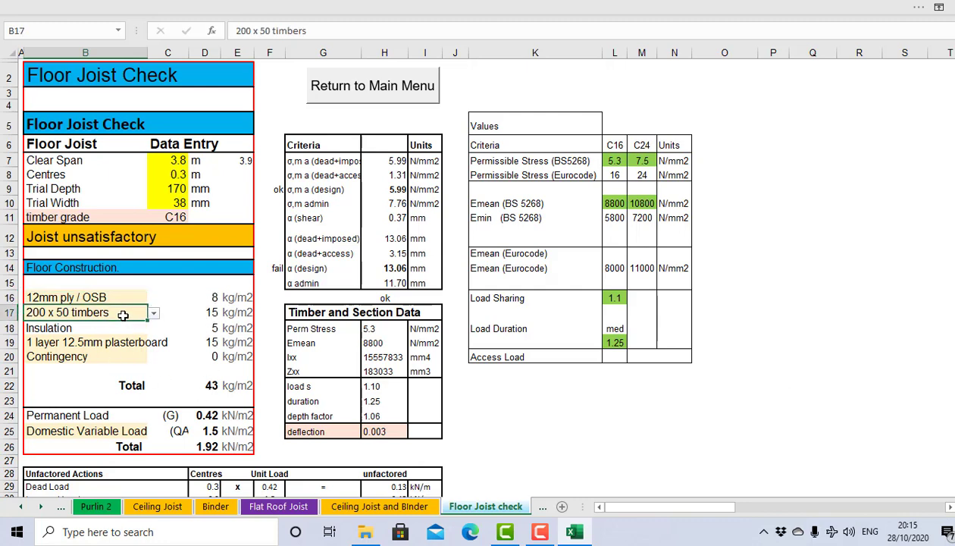
left_click(153, 313)
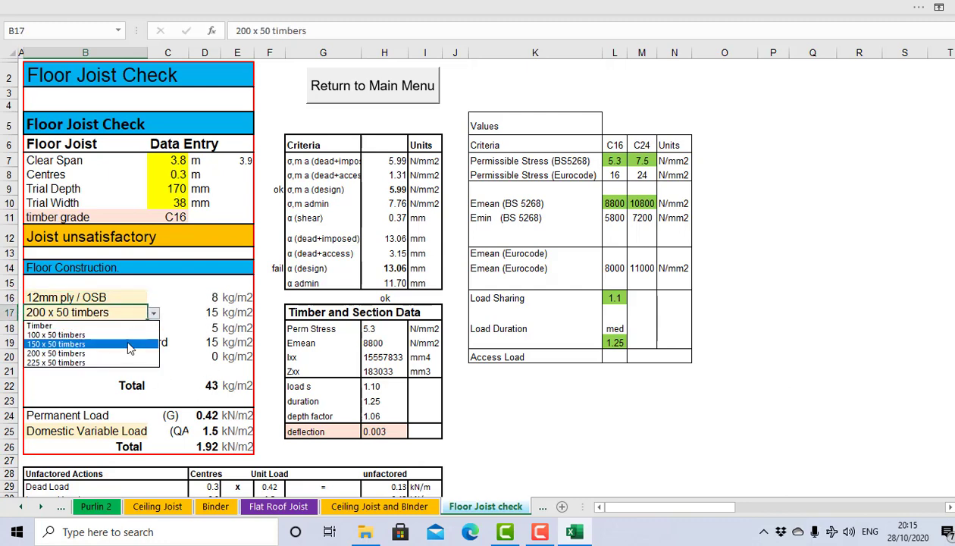
left_click(128, 348)
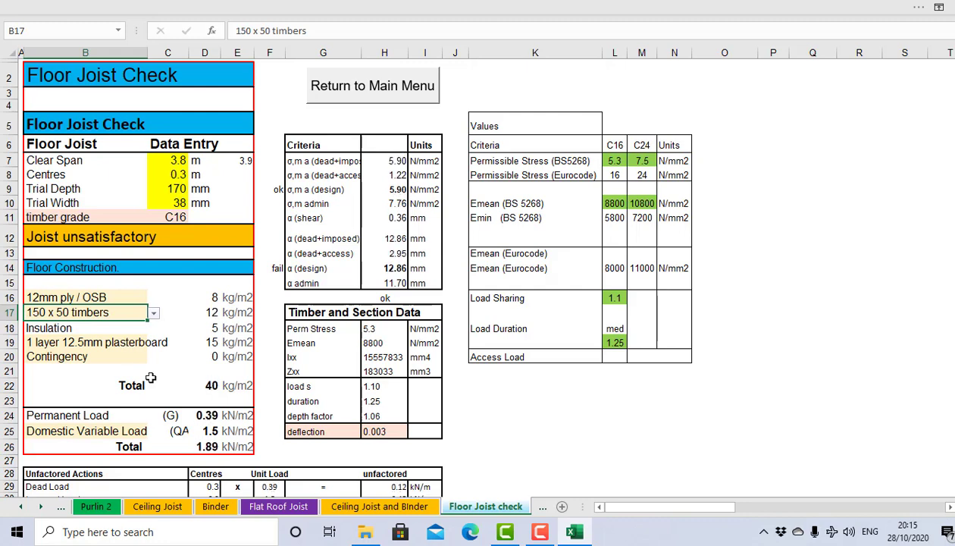
left_click(154, 314)
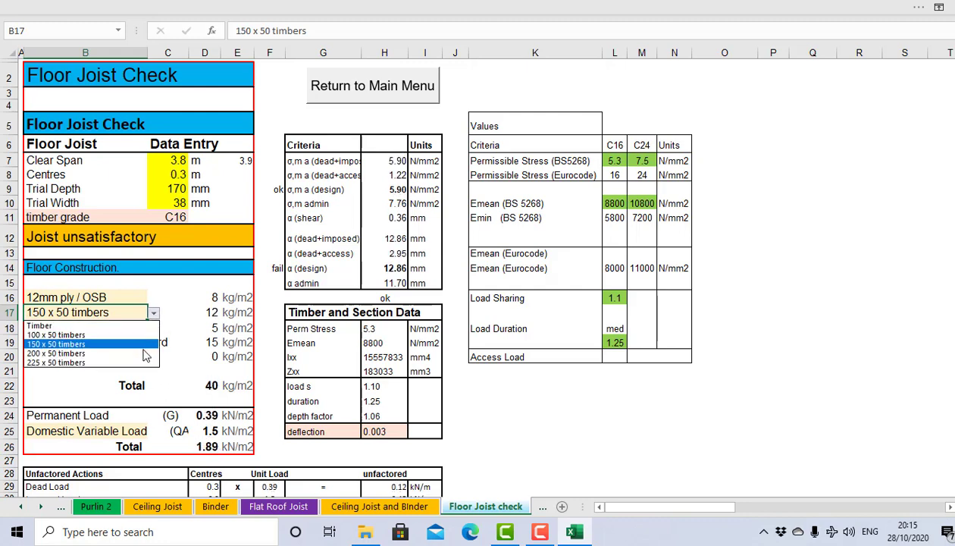
left_click(144, 353)
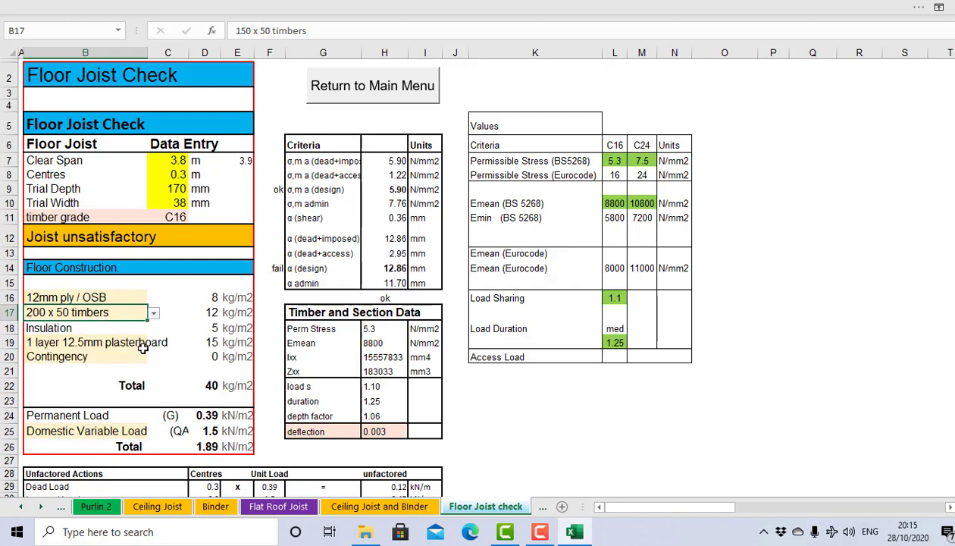
Set the ceiling layer in the floor construction to 2 layer 12.5mm plasterboard
left_click(115, 342)
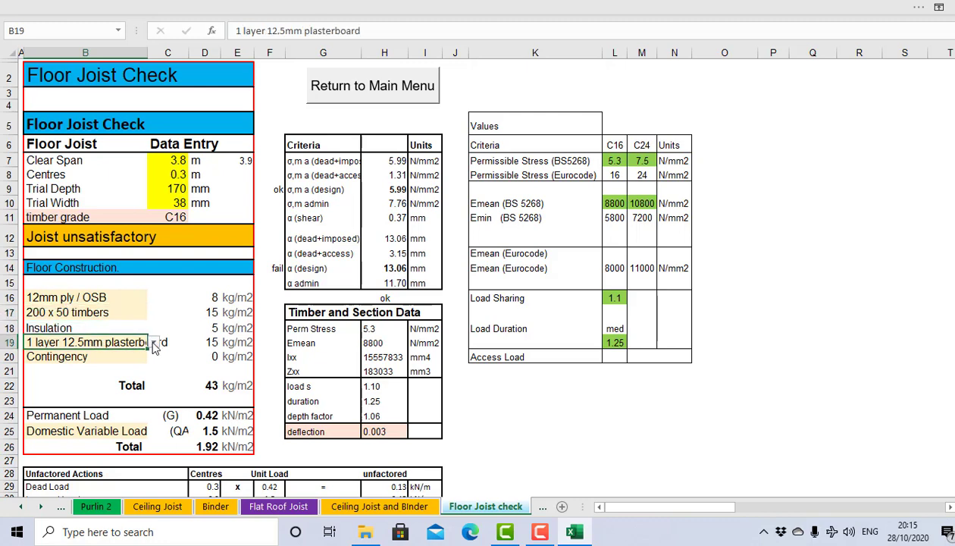
left_click(154, 344)
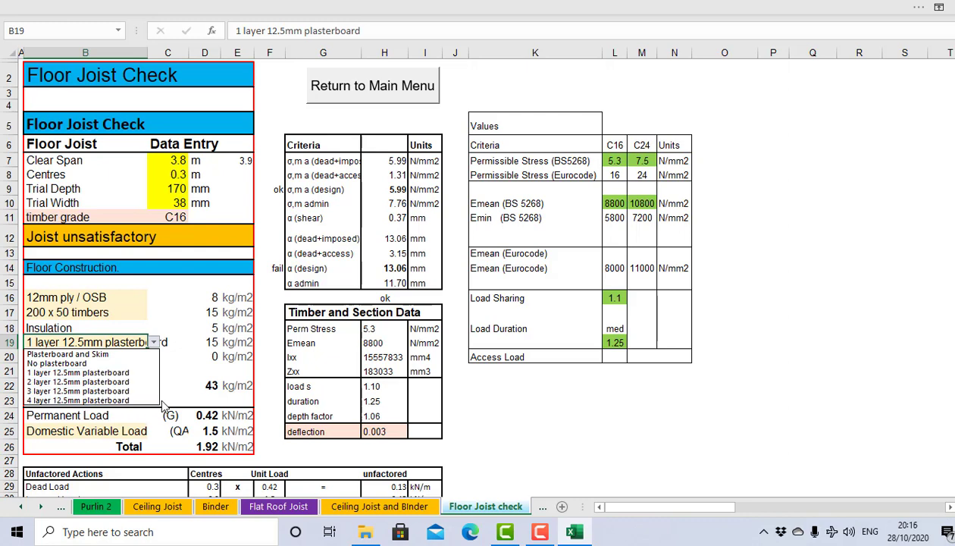
left_click(180, 321)
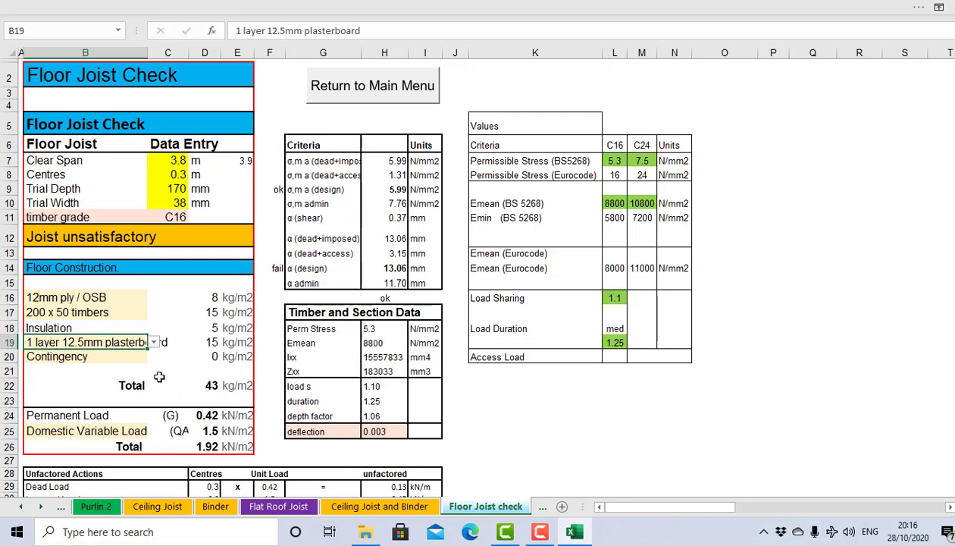
left_click(154, 343)
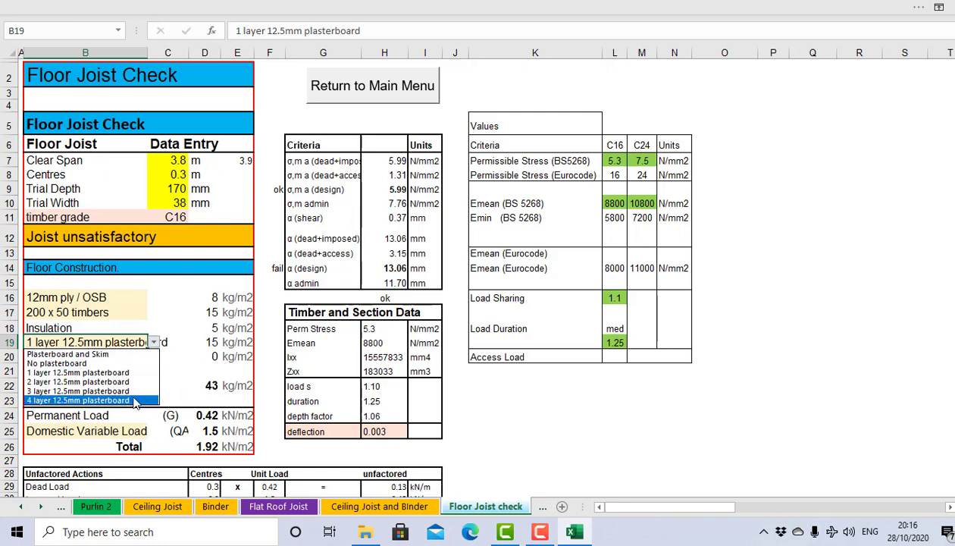
left_click(111, 388)
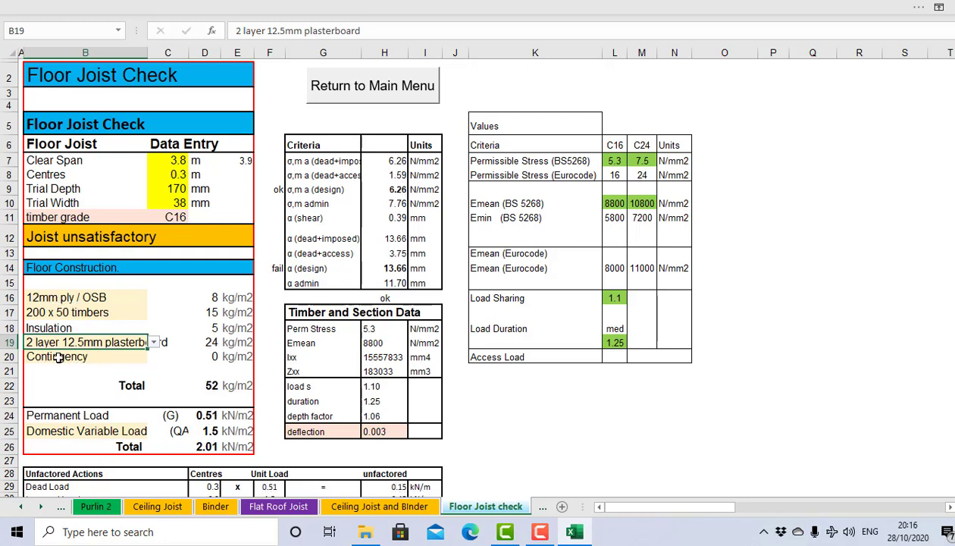
Try a contingency load of 15 kg/m2 in the floor construction, and reset it to 0
left_click(211, 357)
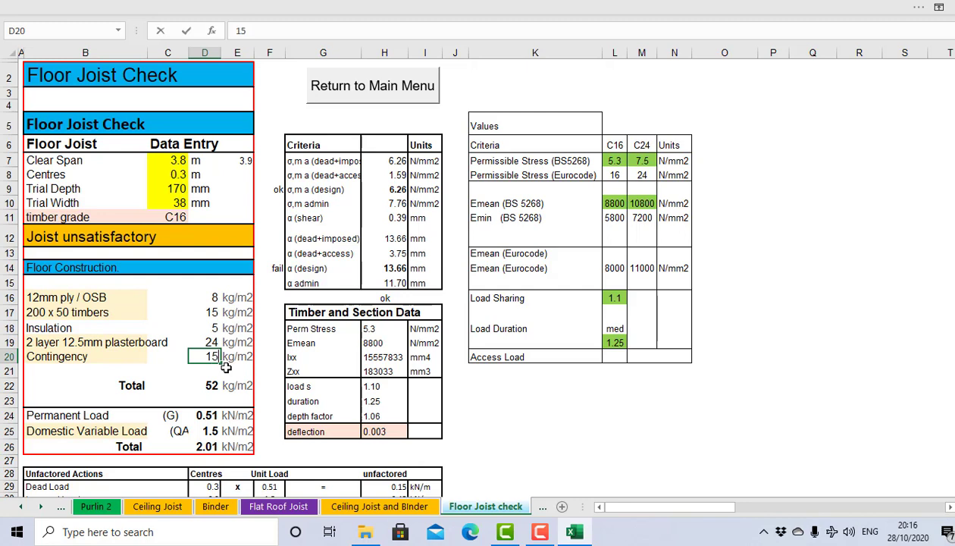
key("Return")
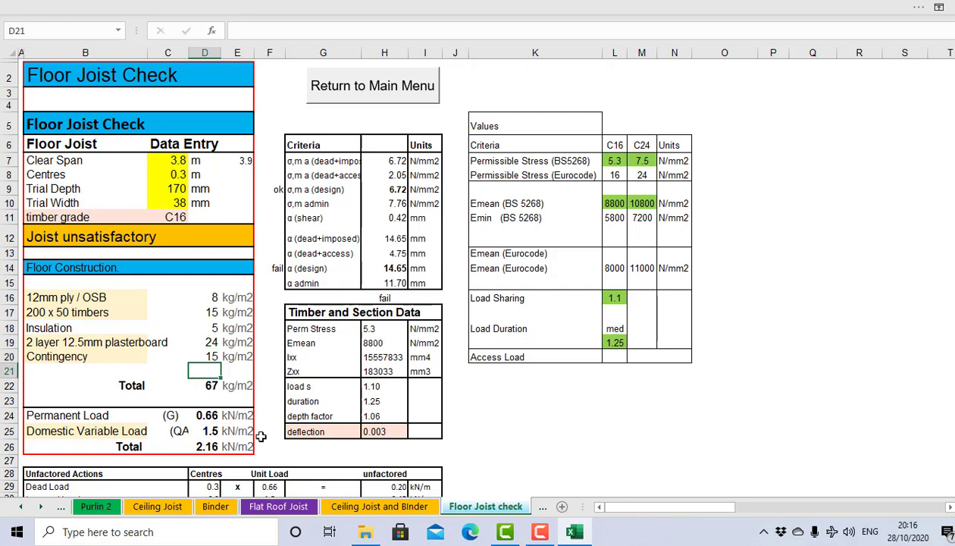
key("Up")
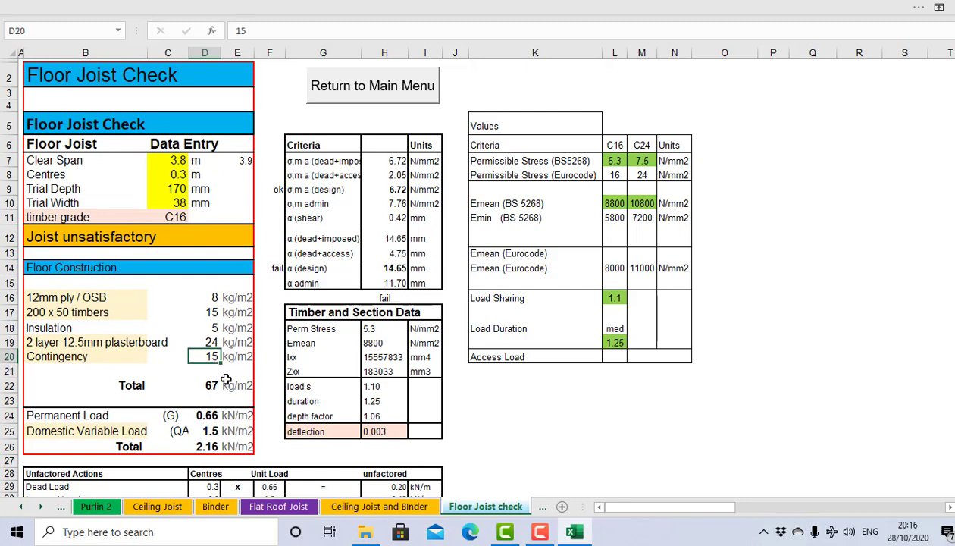
type("0")
left_click(159, 383)
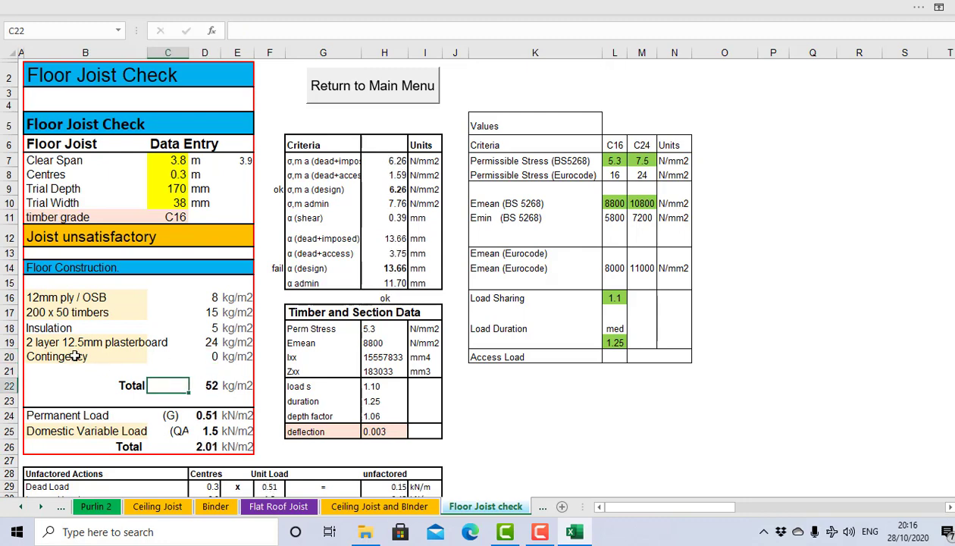
Set the floor construction's ceiling layer to 1 layer 12.5mm plasterboard and its decking layer to 22mm chipboard
left_click(91, 343)
left_click(154, 343)
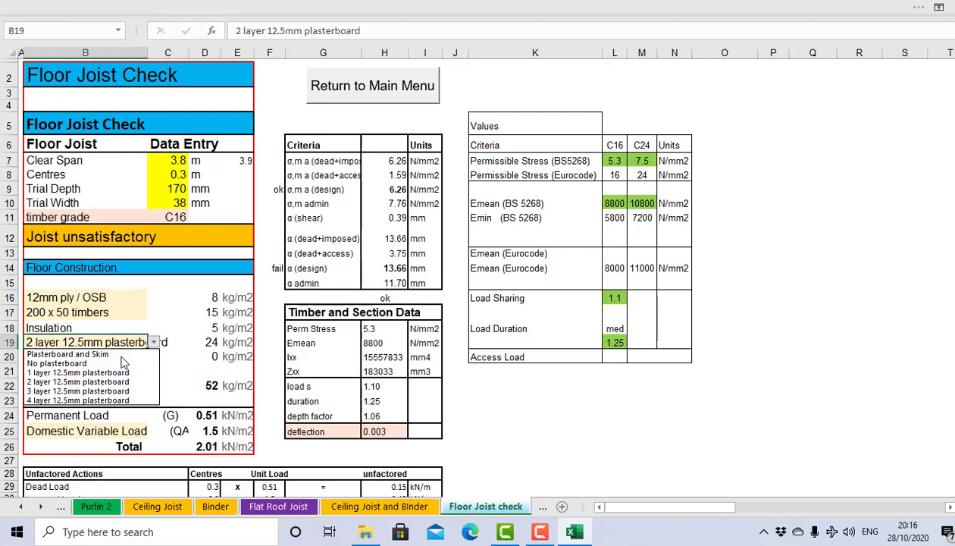
left_click(111, 374)
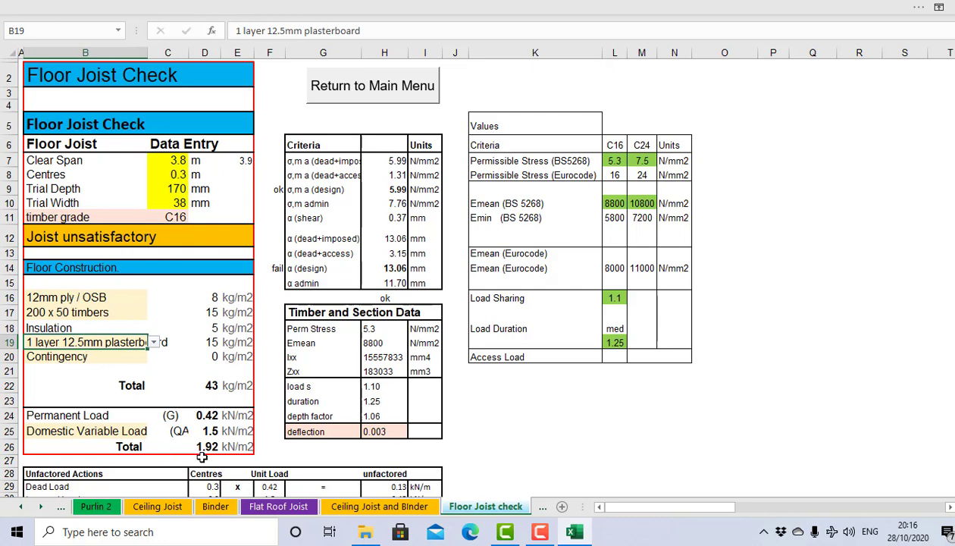
left_click(144, 300)
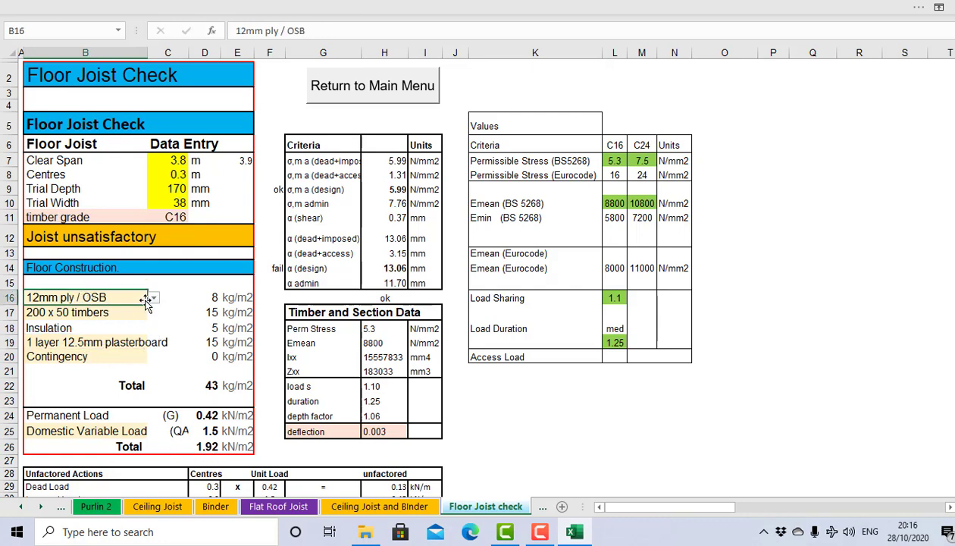
left_click(153, 301)
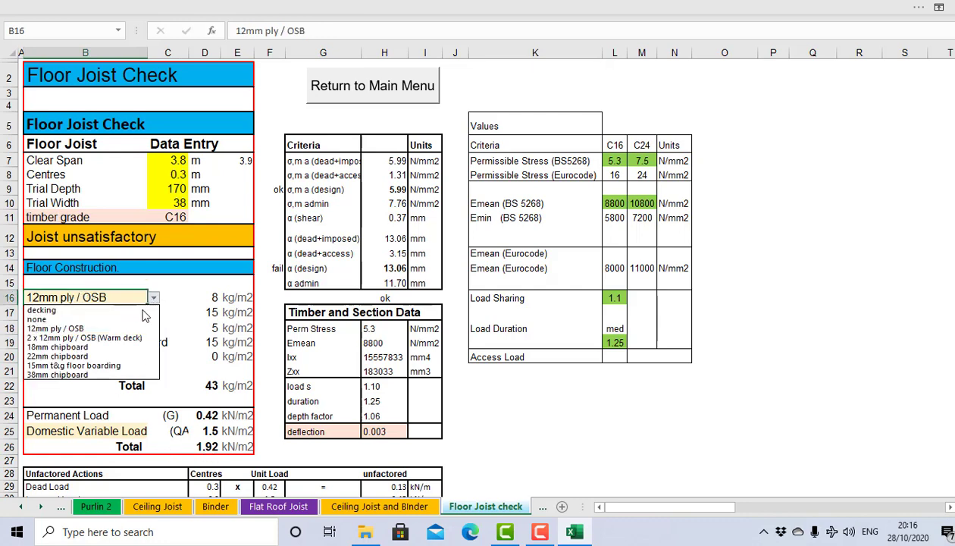
left_click(113, 352)
left_click(97, 383)
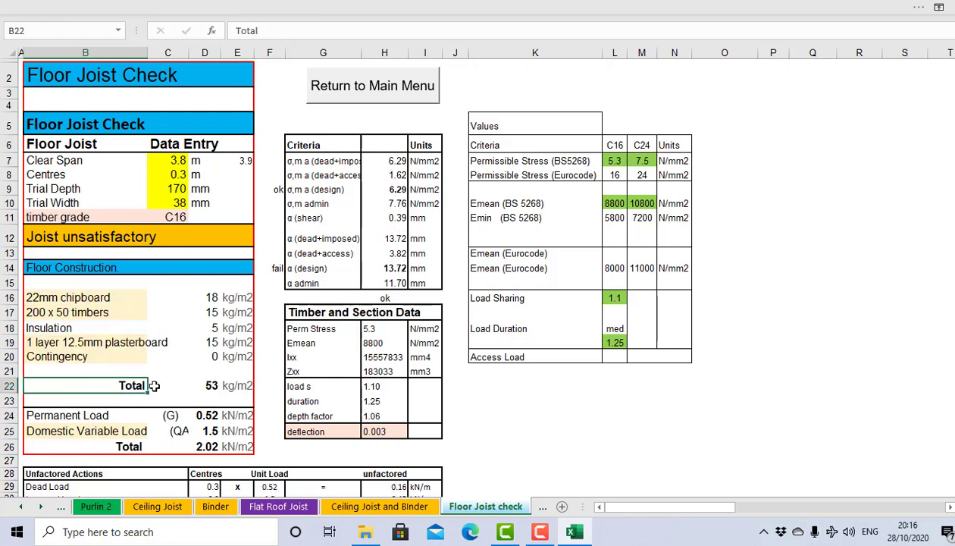
Set the floor joist's trial width to 47 mm
left_click(181, 204)
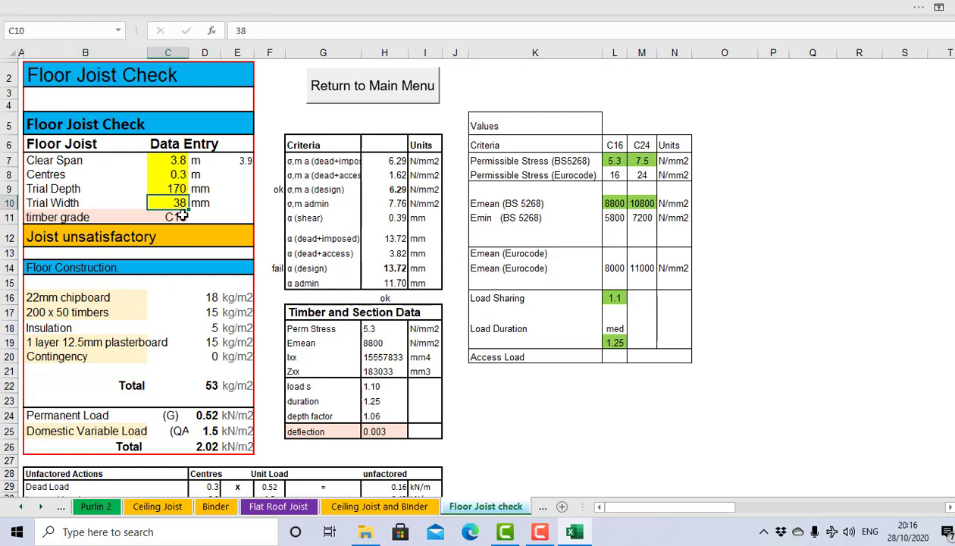
type("47")
key("Return")
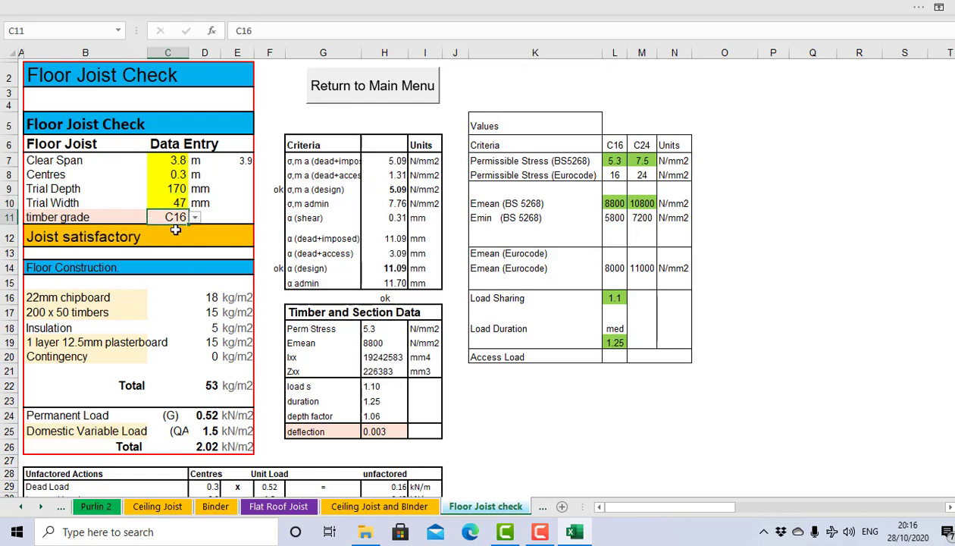
Try floor joist centres of 0.35 m and 0.32 m, and reset the centres to 0.3 m
left_click(182, 175)
type(".")
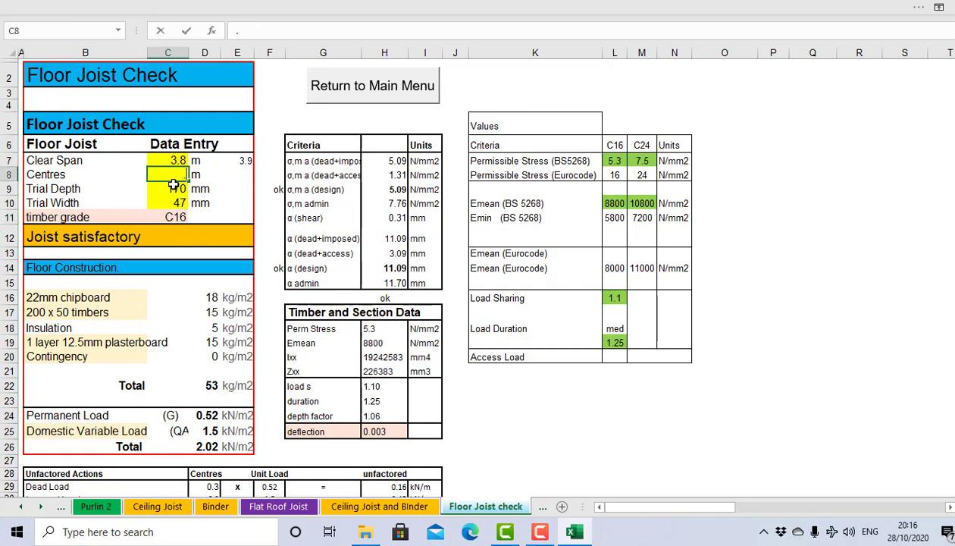
type("355")
key("BackSpace")
key("Return")
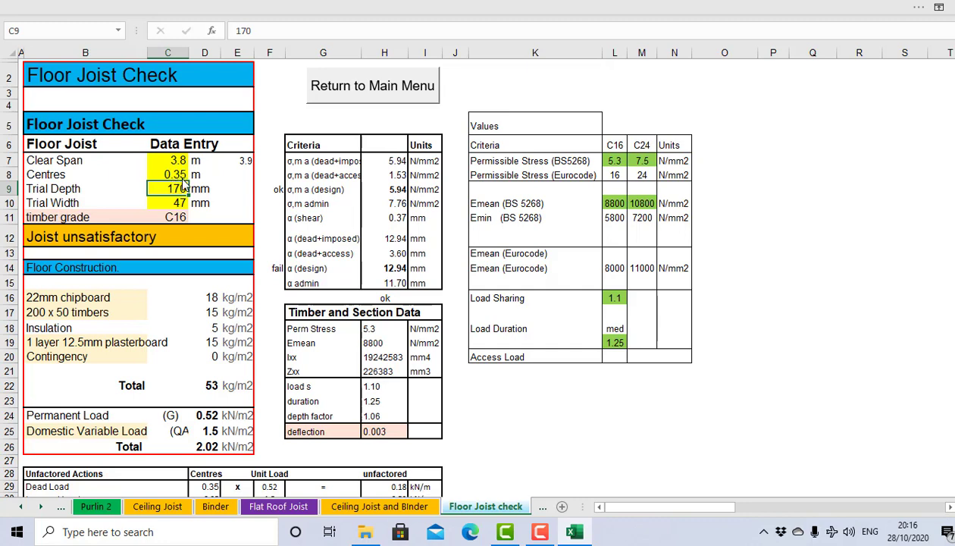
left_click(180, 174)
type(".")
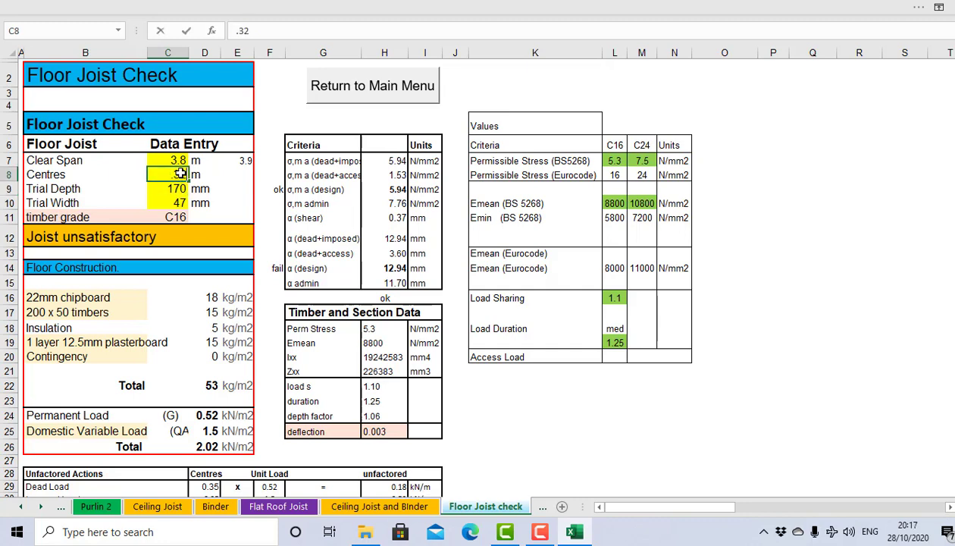
key("Return")
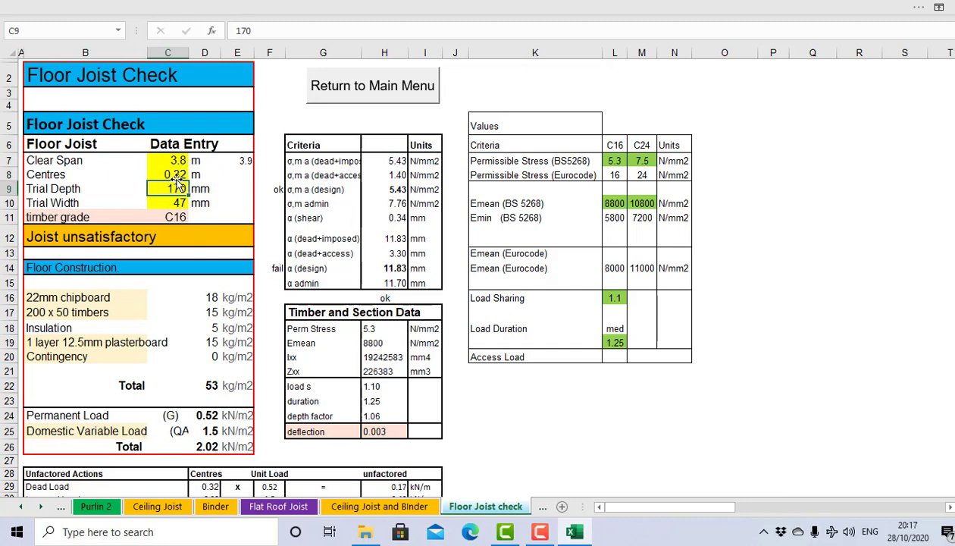
left_click(181, 176)
type(".")
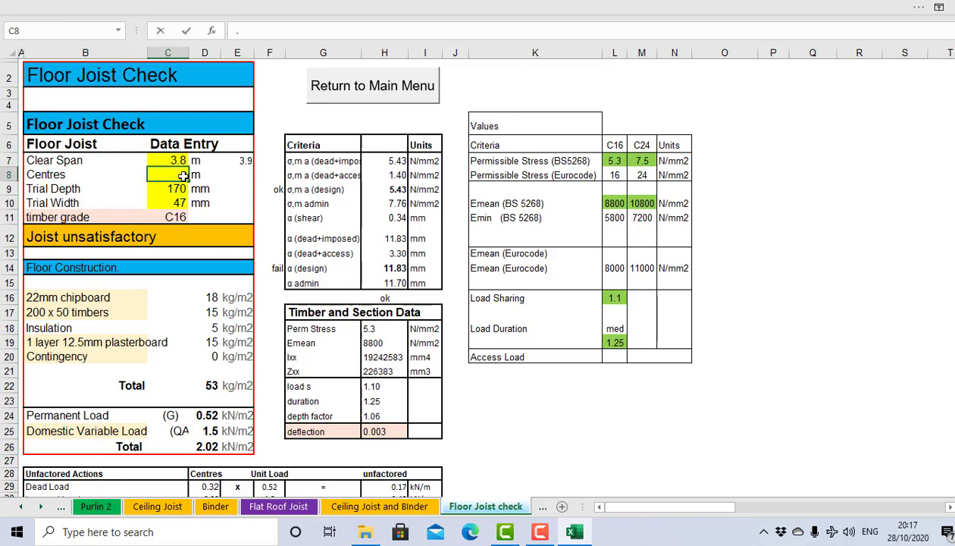
key("Return")
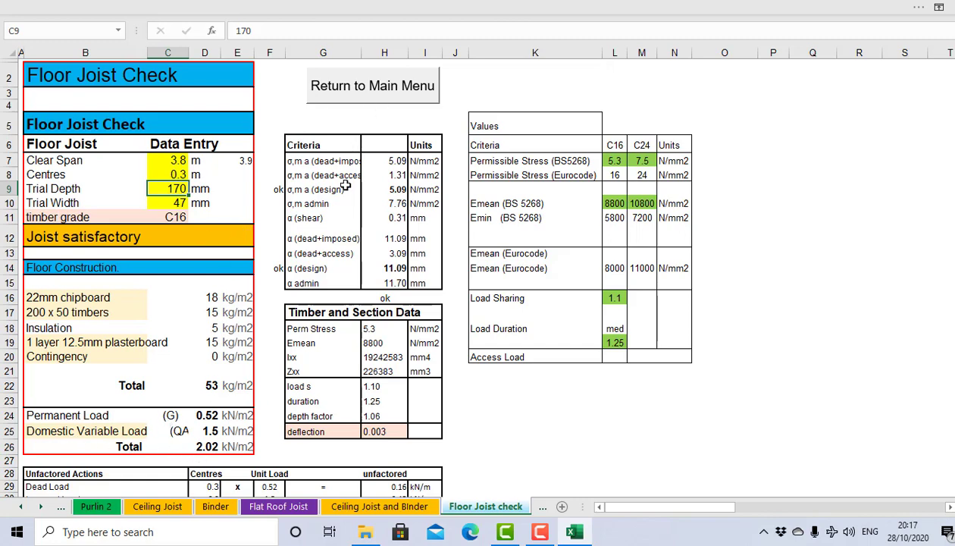
Review the unfactored and factored joist actions, and set the load duration factor to 1
scroll(367, 282, "down", 2)
scroll(370, 285, "down", 3)
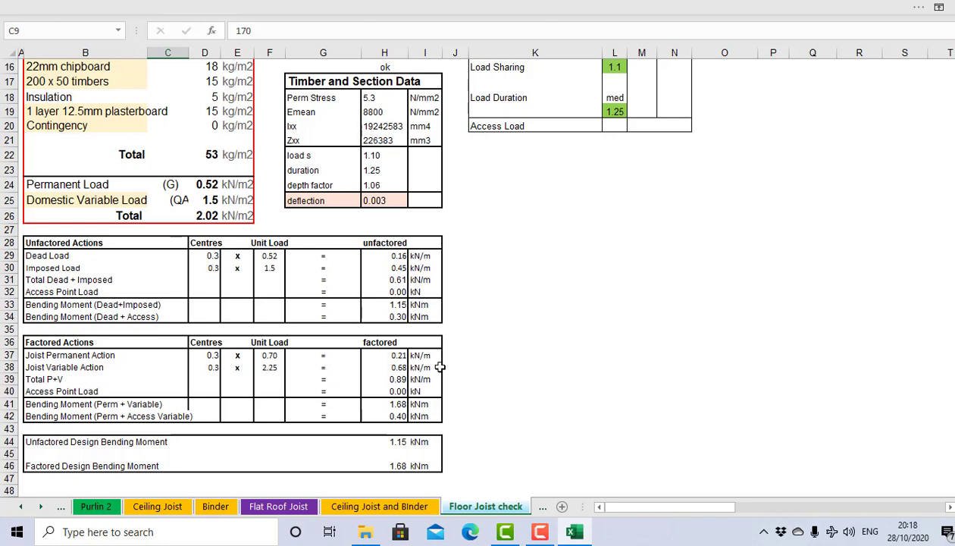
scroll(470, 340, "up", 4)
scroll(470, 340, "up", 1)
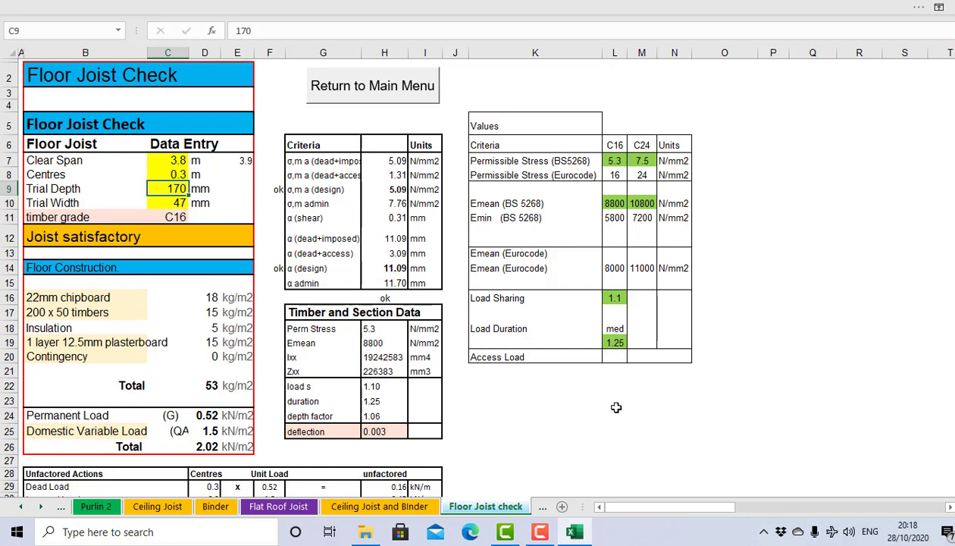
left_click(615, 342)
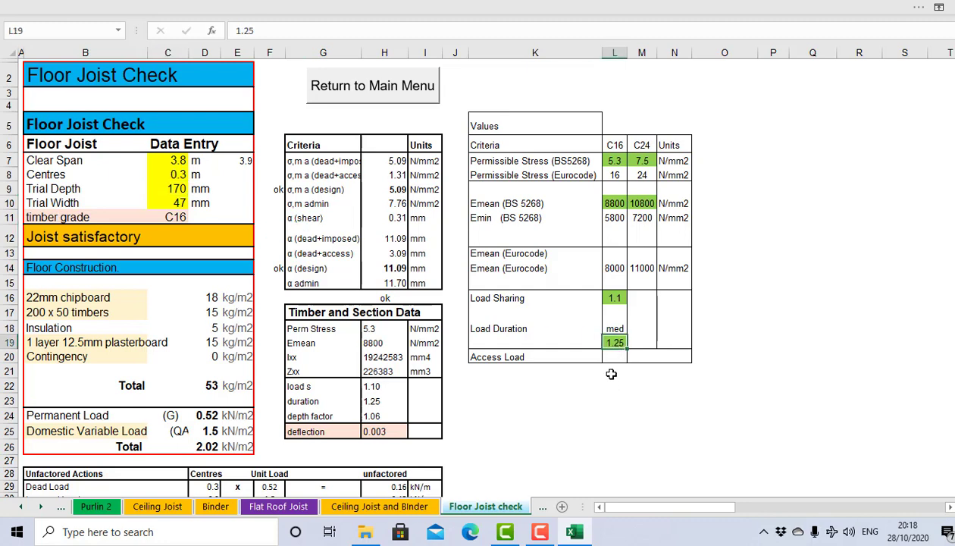
type("1")
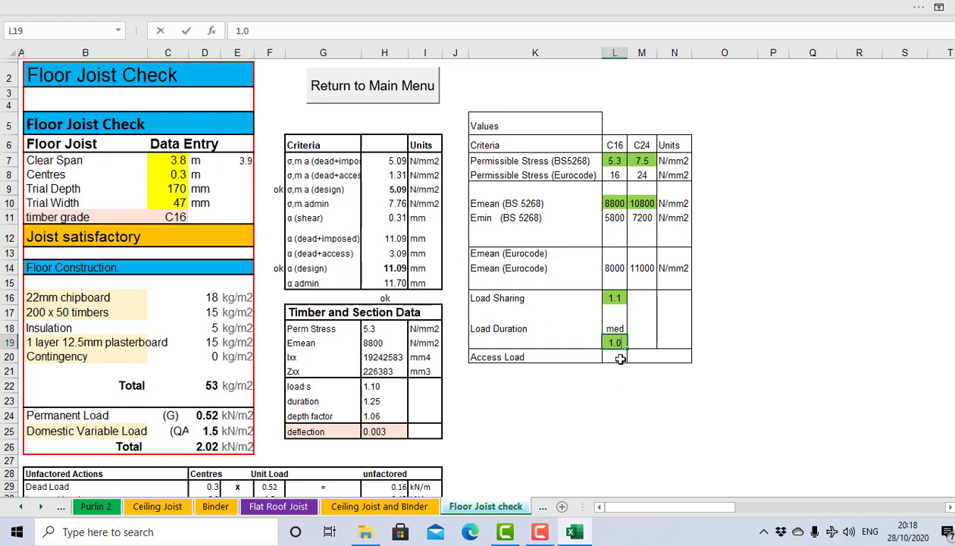
key("Return")
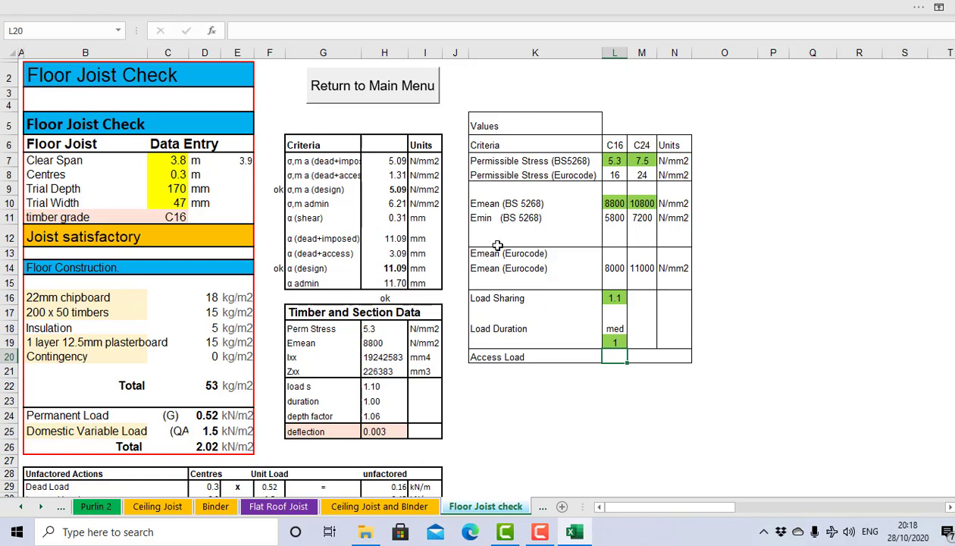
scroll(492, 241, "down", 1)
scroll(504, 250, "up", 1)
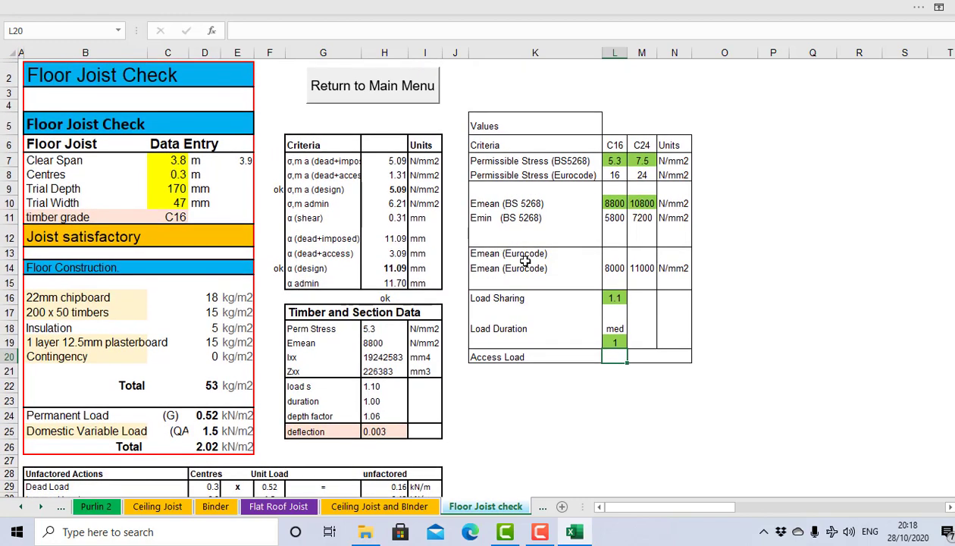
Look at the Purlin 1 check, and open the Rafter and Purlin check from the structural design menu
left_click(388, 88)
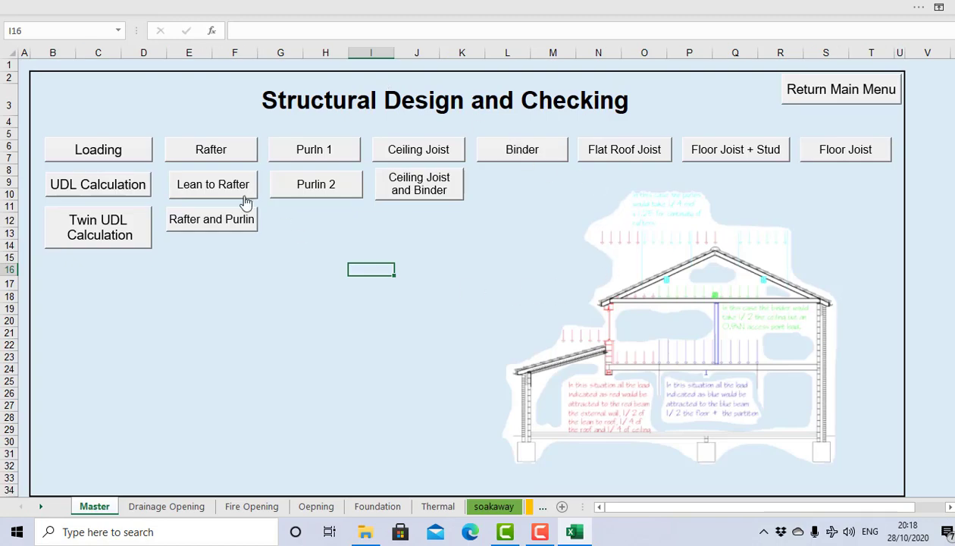
left_click(334, 149)
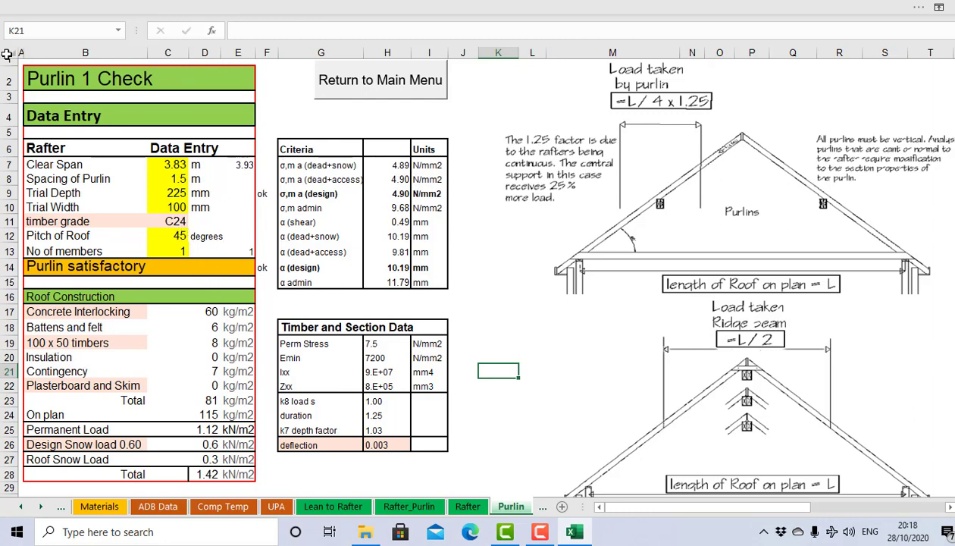
left_click(379, 88)
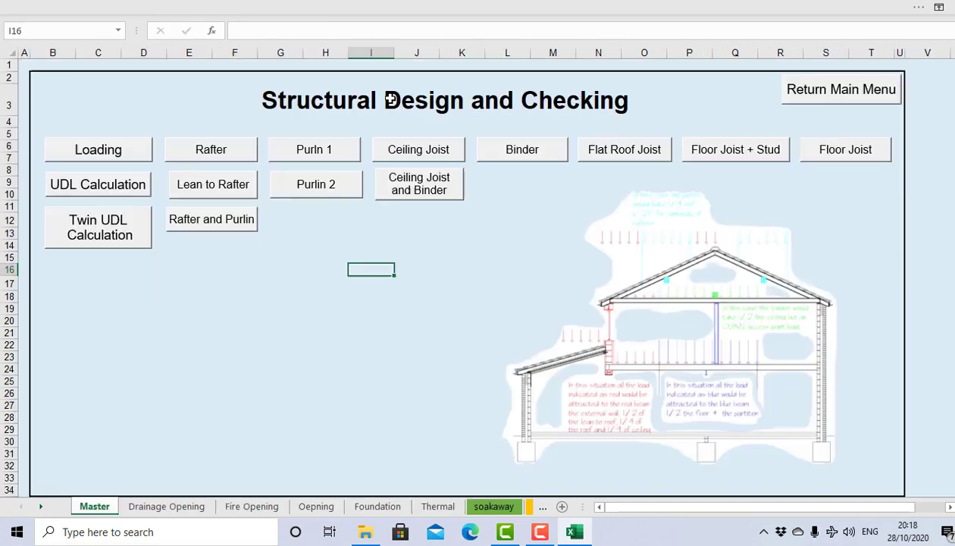
left_click(215, 227)
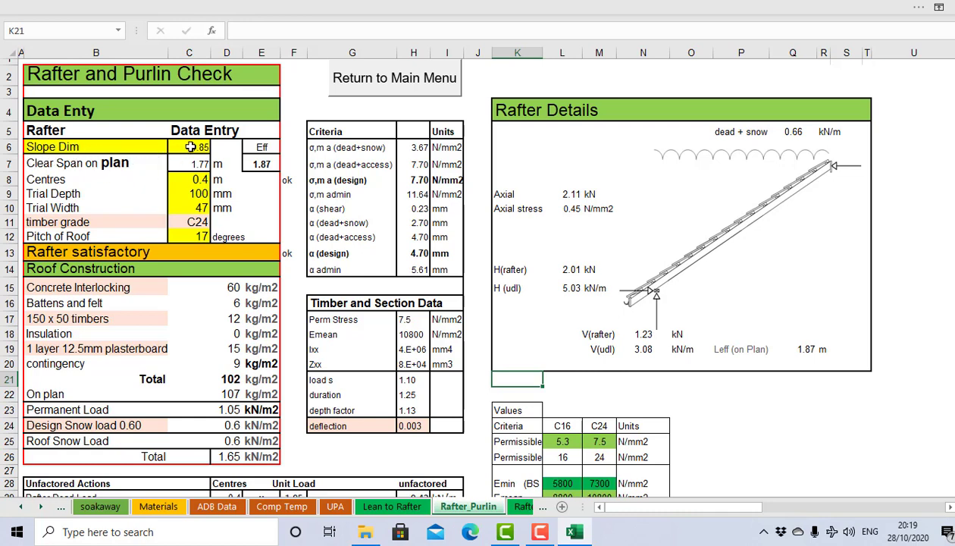
Set the rafter's slope dimension to 2 and its centres to 0.45 m
left_click(191, 147)
type("2")
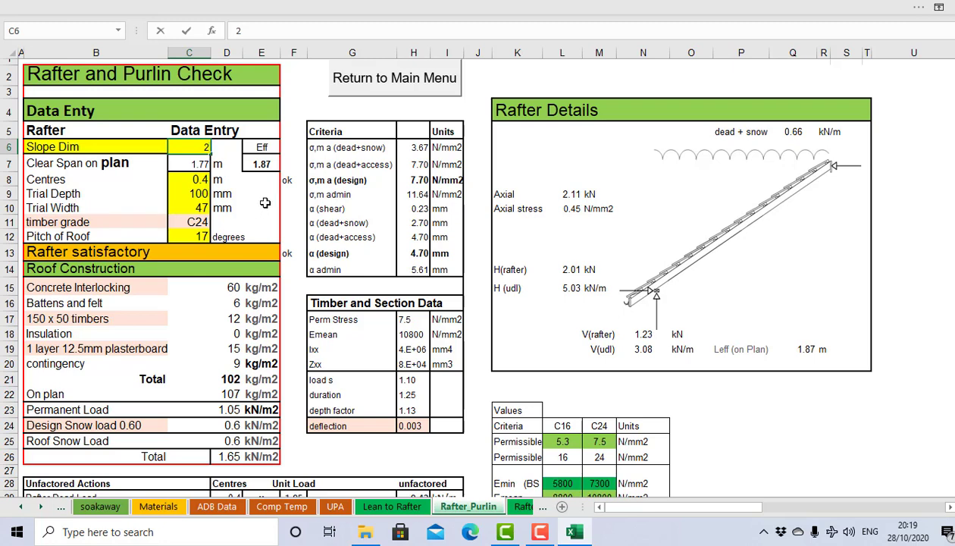
left_click(265, 204)
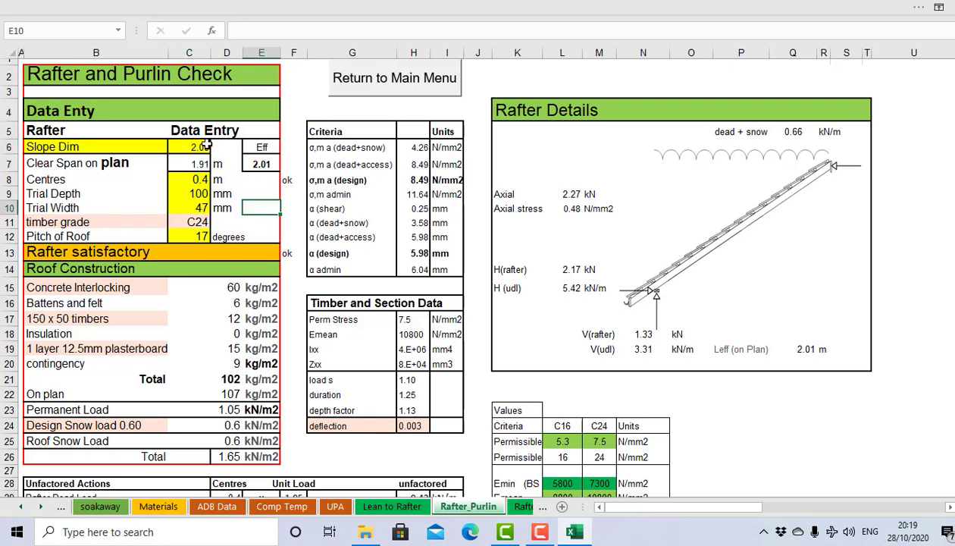
left_click(185, 177)
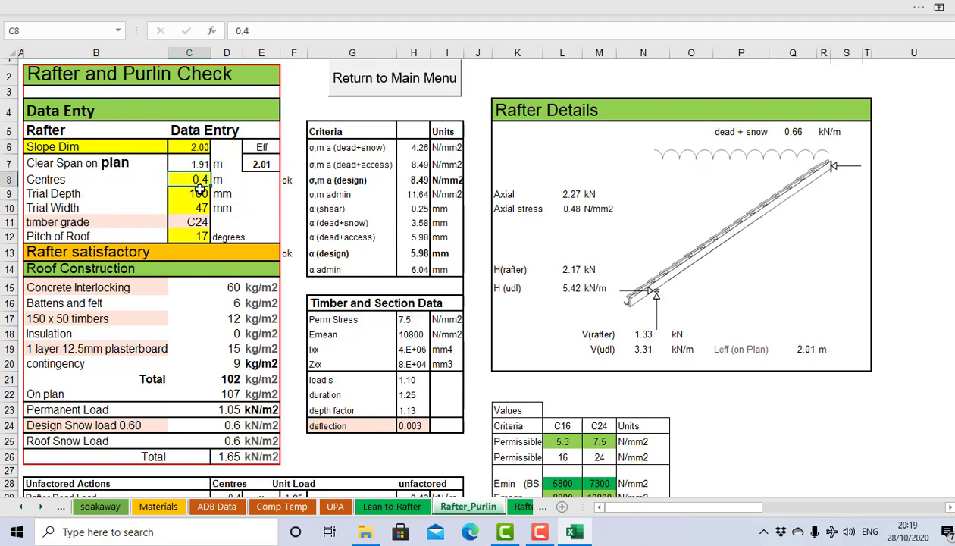
type(".")
key("Return")
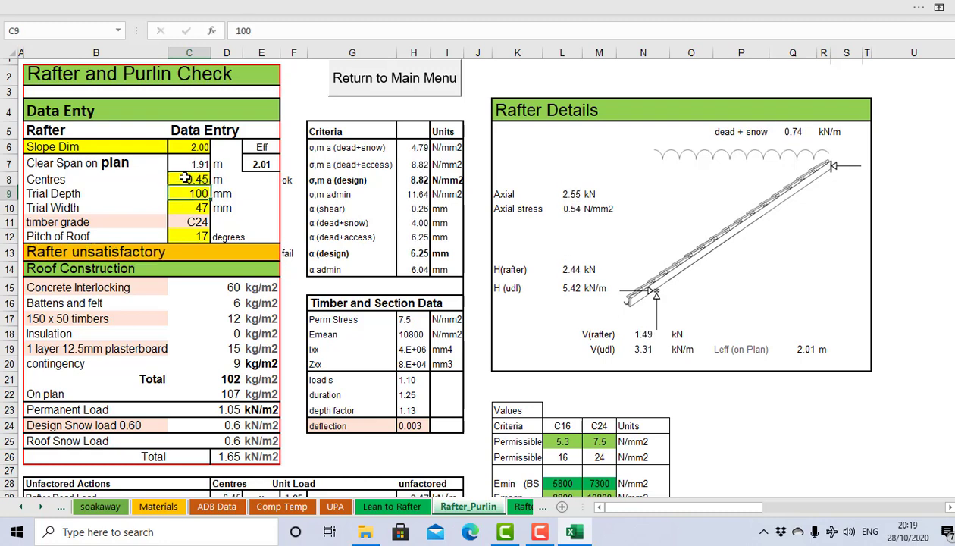
Try a roof pitch of 25 degrees for the rafter, and set the pitch to 35 degrees
left_click(201, 238)
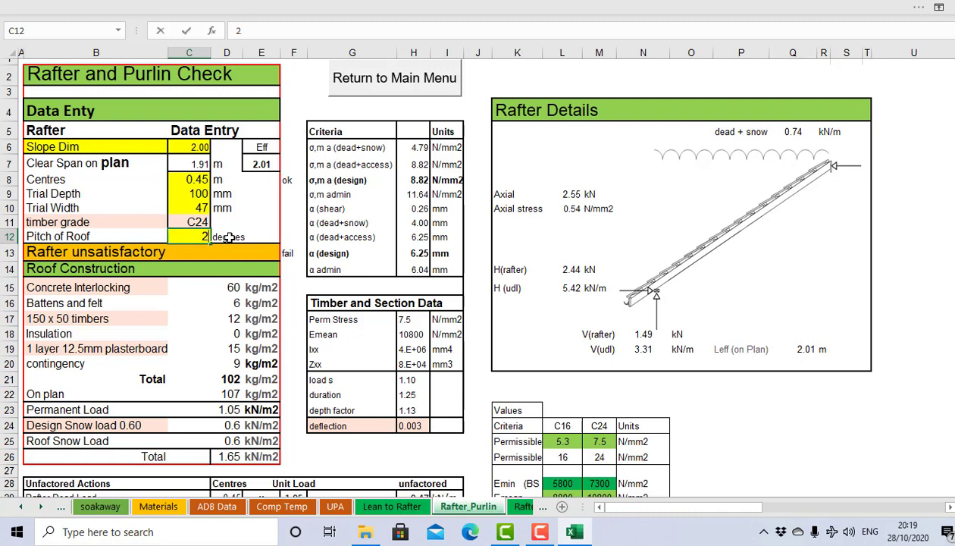
key("Return")
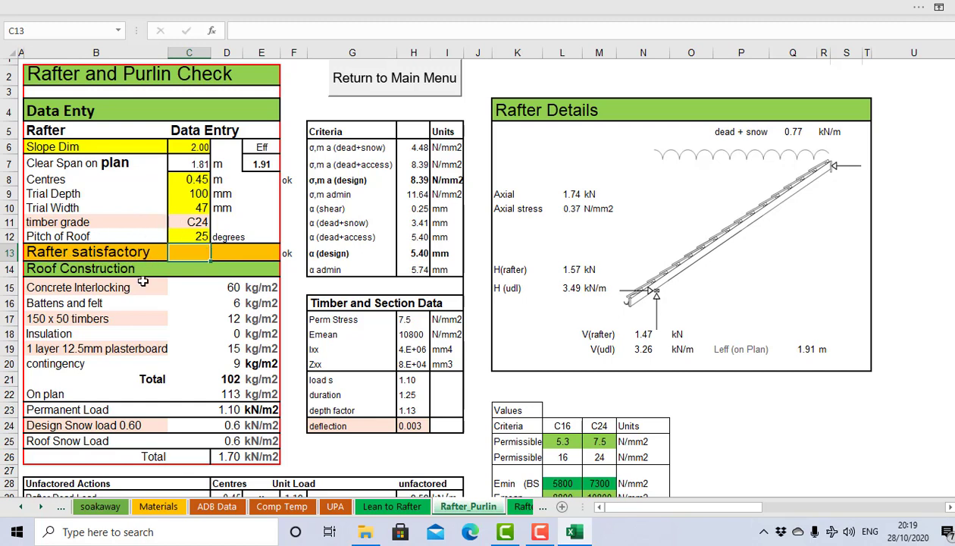
scroll(114, 263, "down", 1)
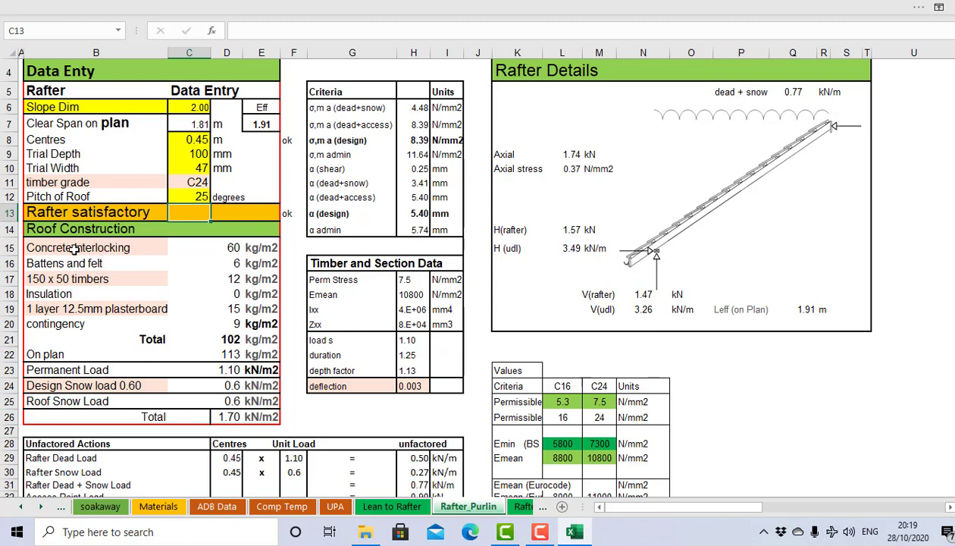
left_click(194, 196)
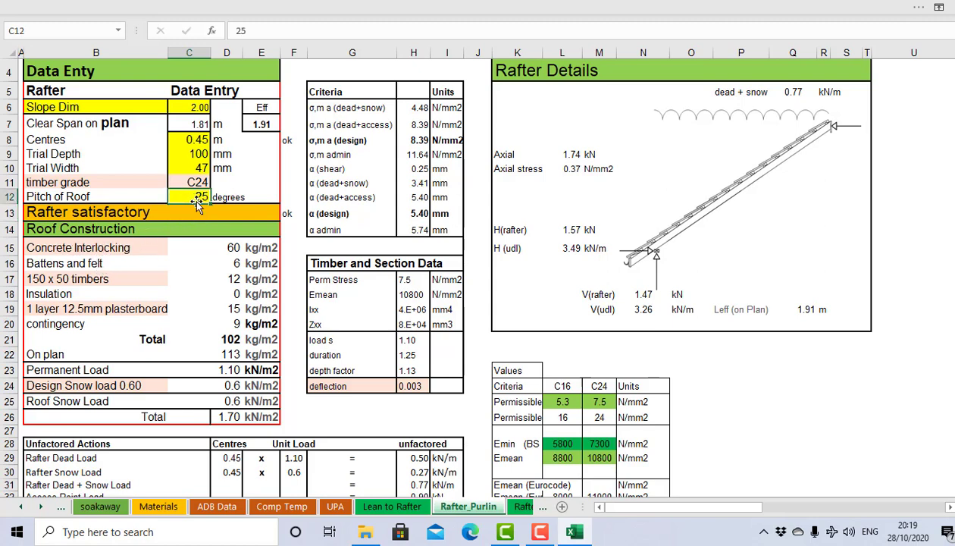
type("35")
left_click(226, 216)
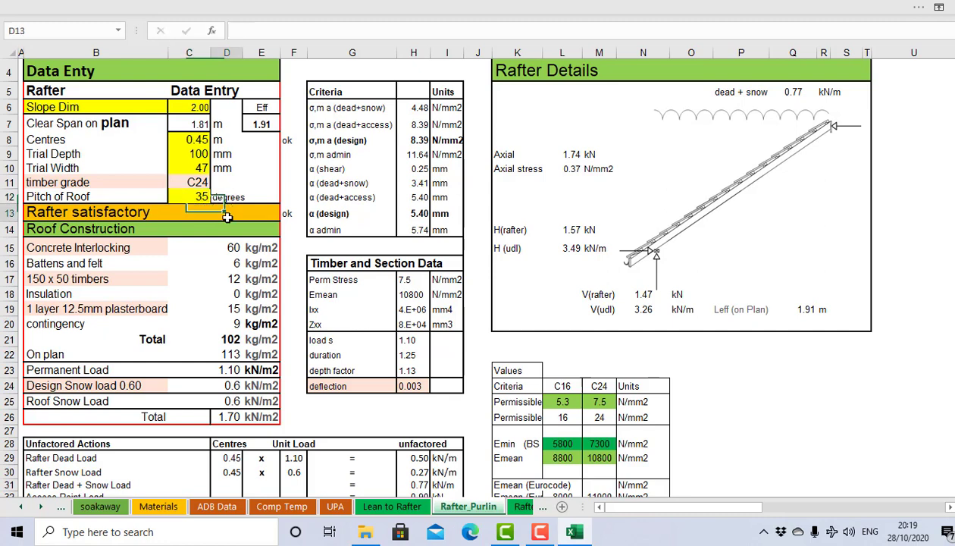
Set the roof covering in the rafter's roof construction to Plain tiles
left_click(92, 247)
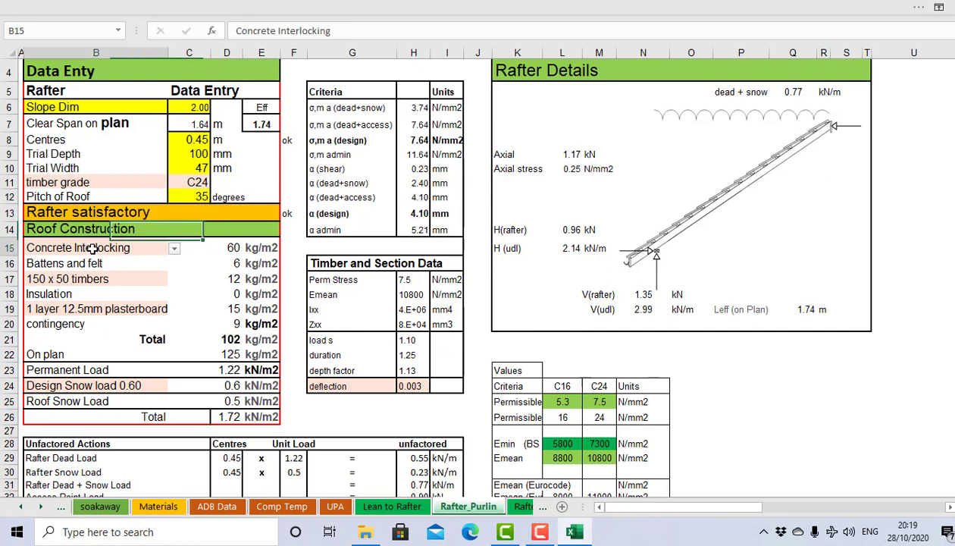
left_click(174, 249)
left_click(147, 264)
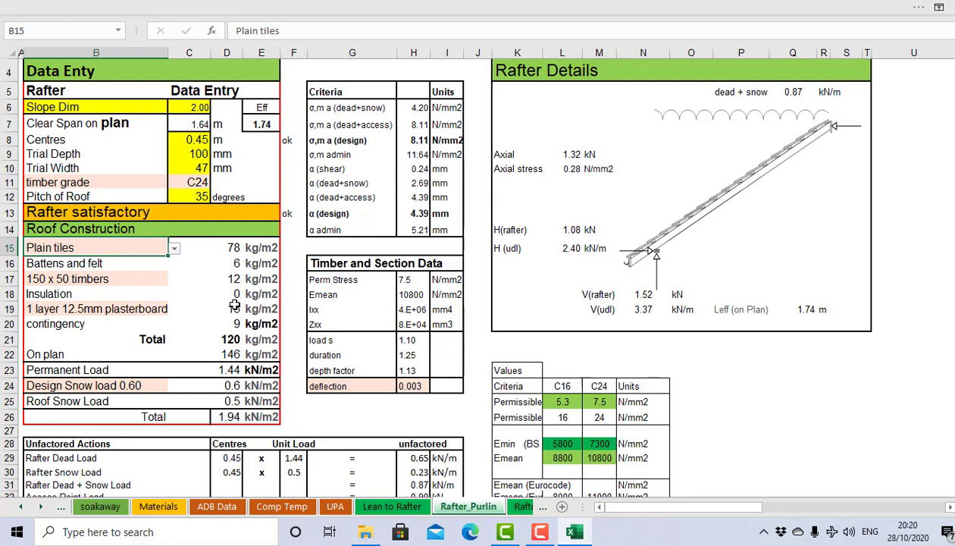
Set the plasterboard layer in the rafter's roof construction to Plasterboard and Skim
left_click(151, 307)
left_click(173, 309)
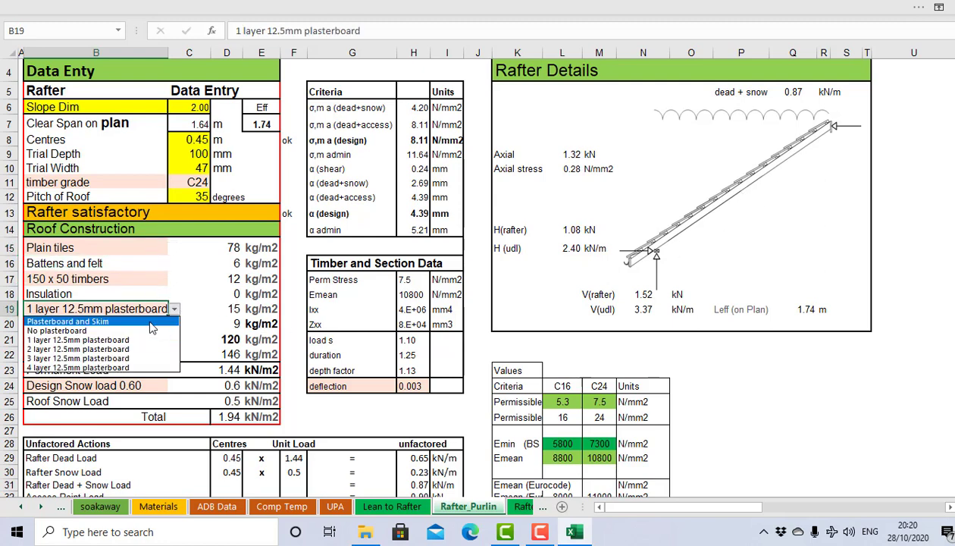
left_click(173, 345)
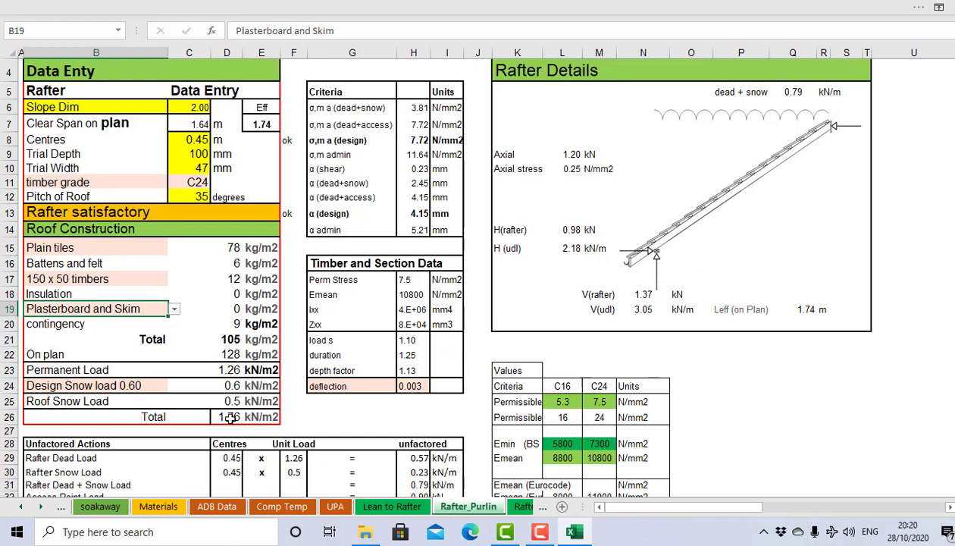
scroll(235, 393, "down", 3)
scroll(238, 356, "up", 3)
Set the rafter's trial depth to 97 mm
left_click(200, 154)
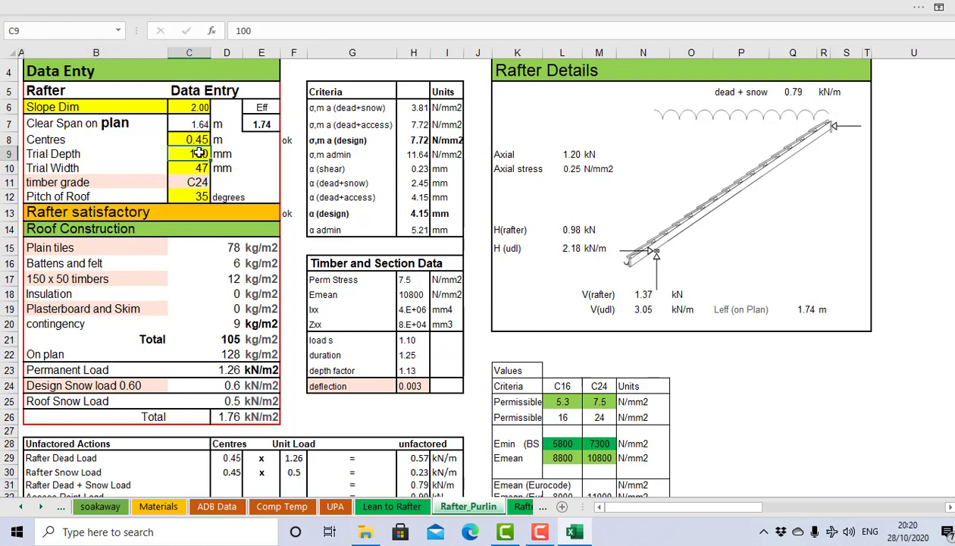
type("97")
key("Return")
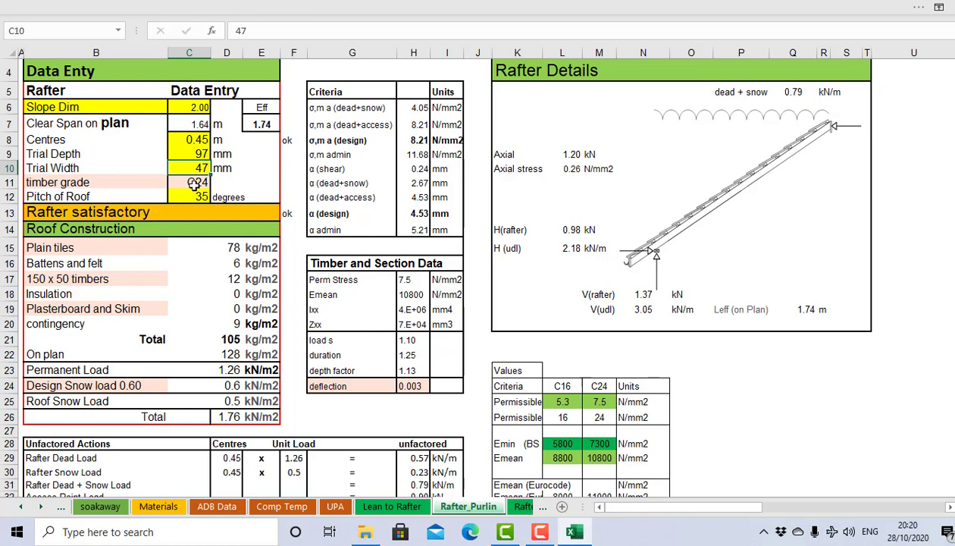
Try timber grade C16 for the rafter, and set the grade back to C24
left_click(199, 186)
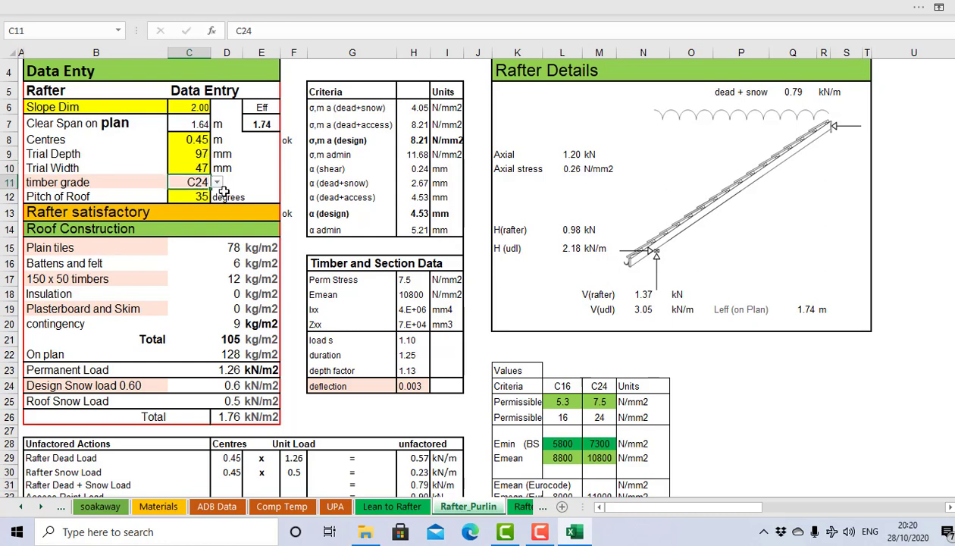
left_click(217, 184)
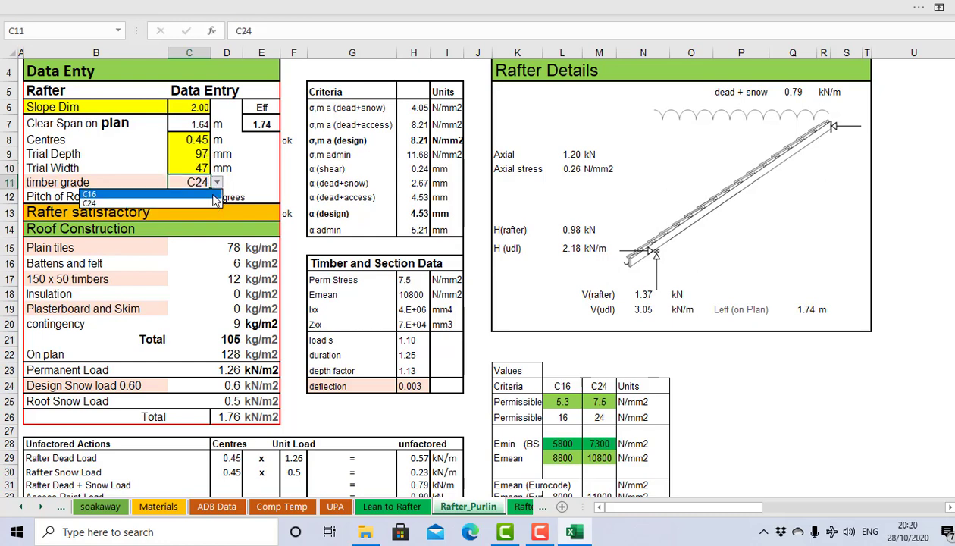
left_click(214, 194)
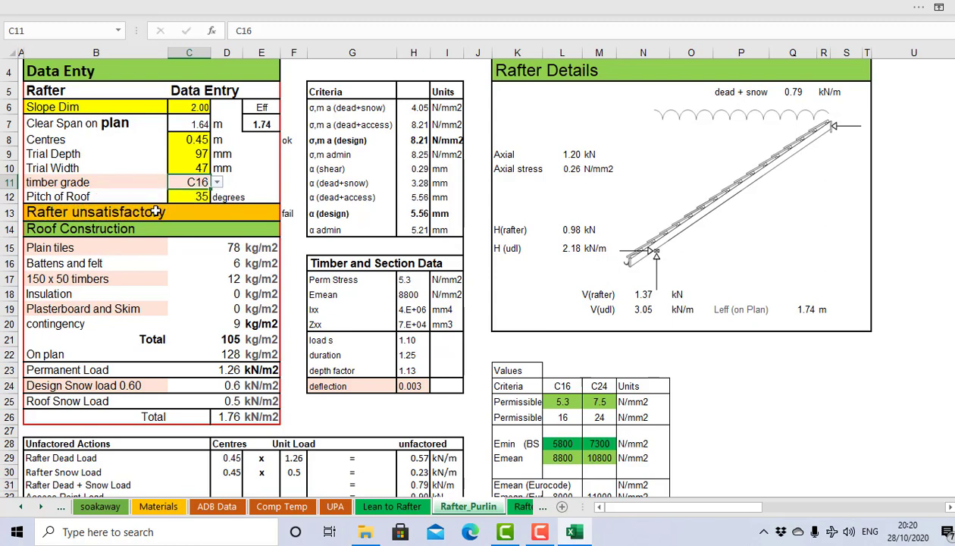
left_click(217, 183)
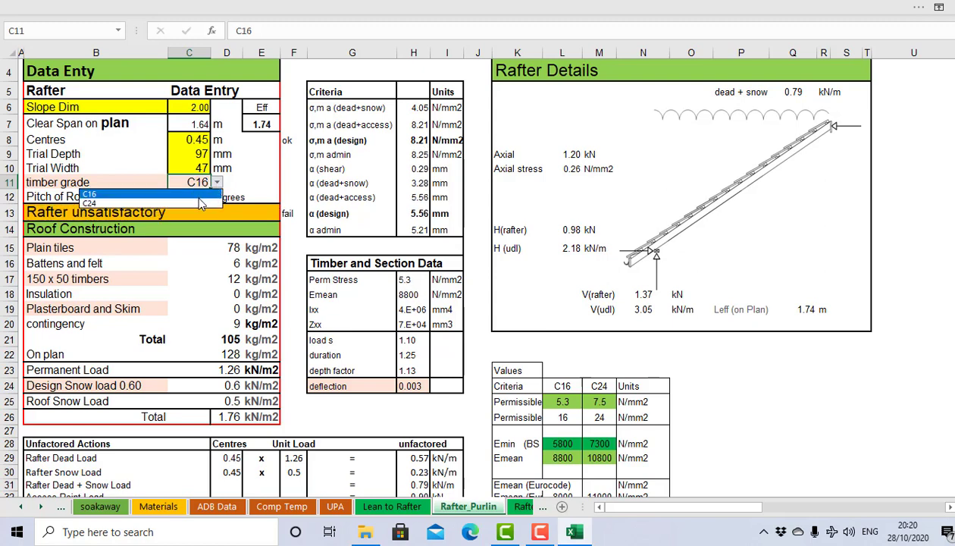
left_click(198, 203)
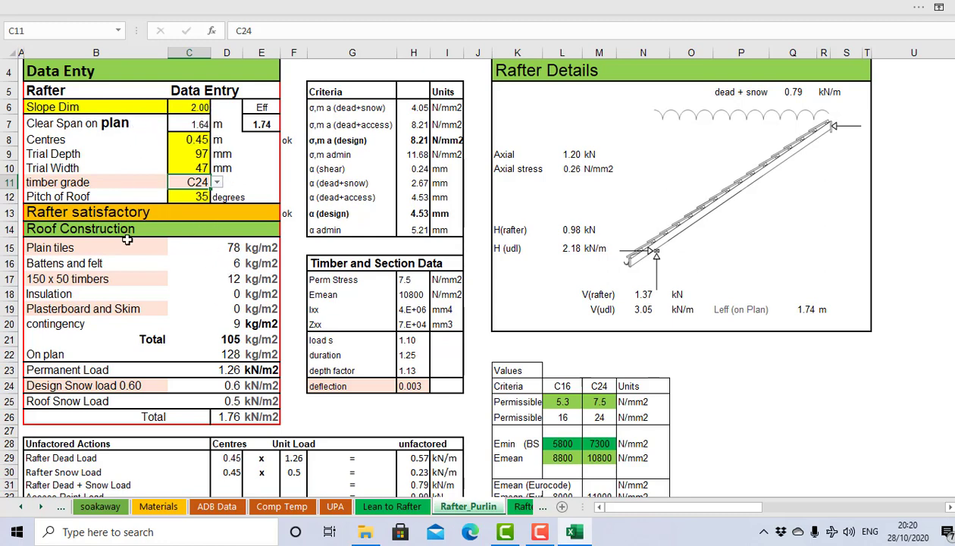
In the Purlin Check below the rafter data, set the clear span to 2.8 m and the purlin spacing to 2.5 m
scroll(157, 176, "down", 8)
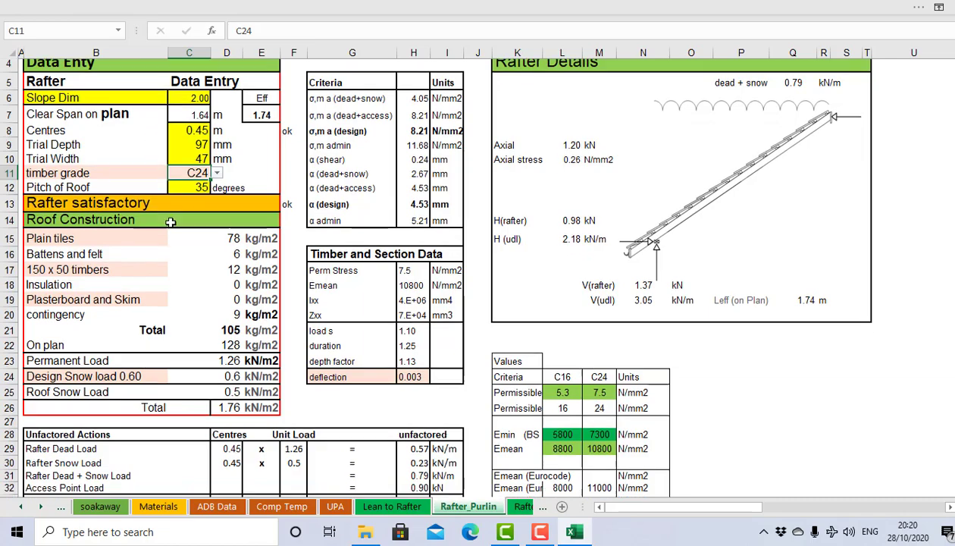
scroll(174, 223, "down", 7)
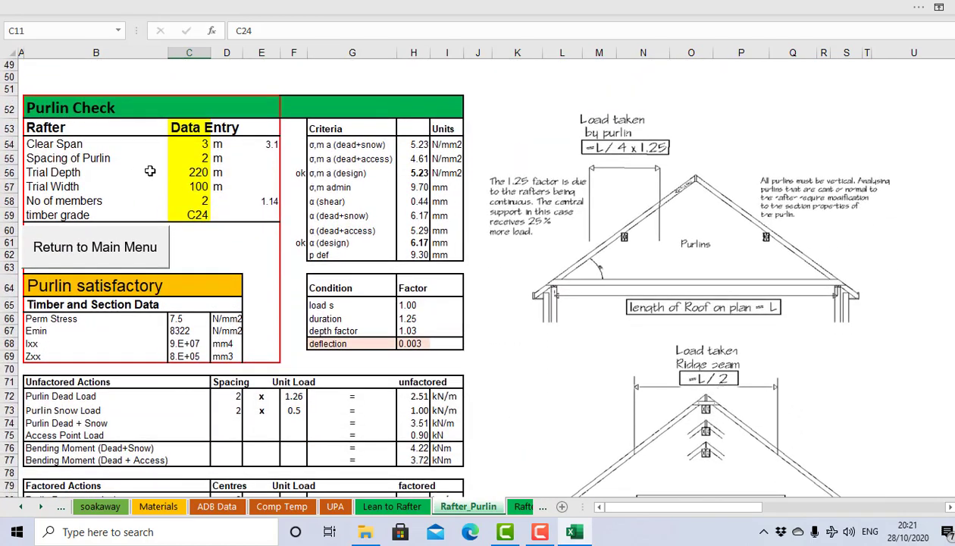
scroll(151, 172, "down", 1)
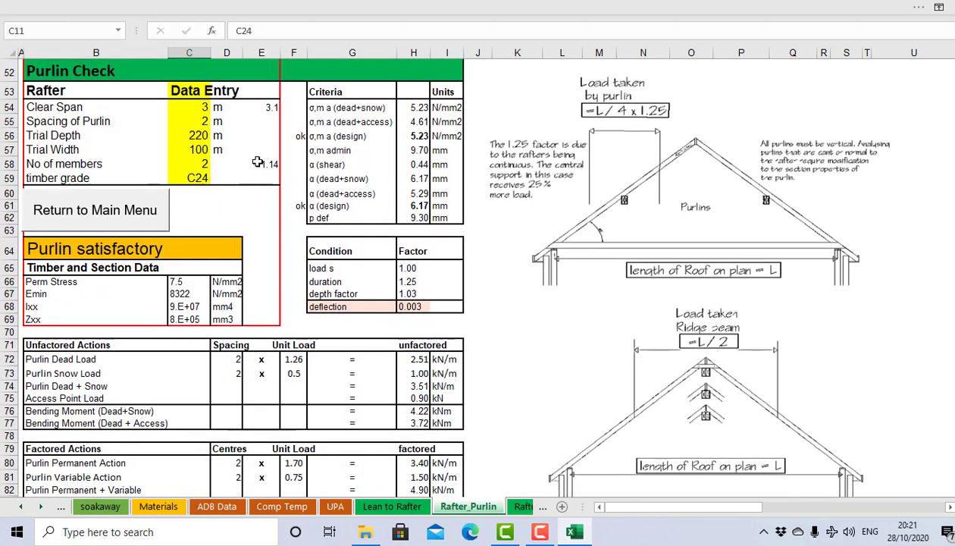
left_click(205, 108)
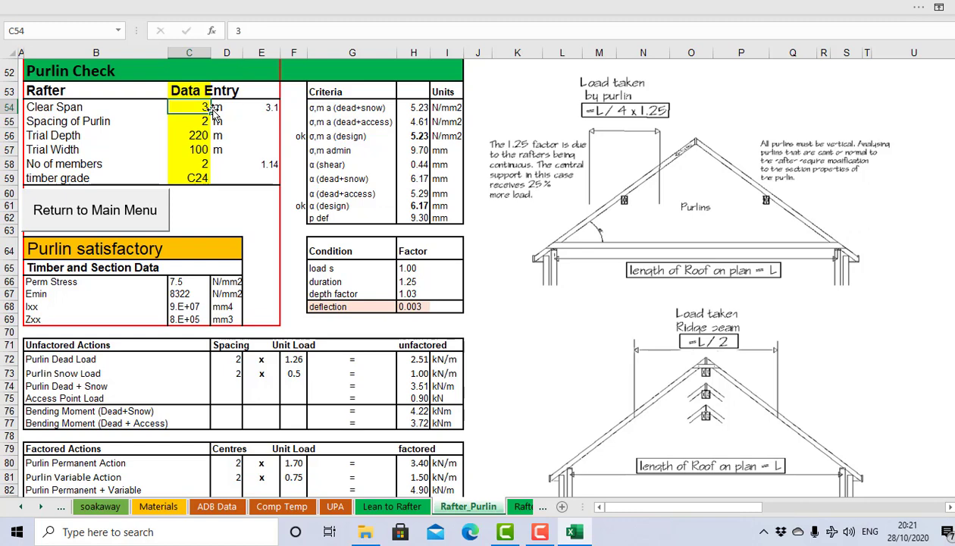
type("2.8")
key("Return")
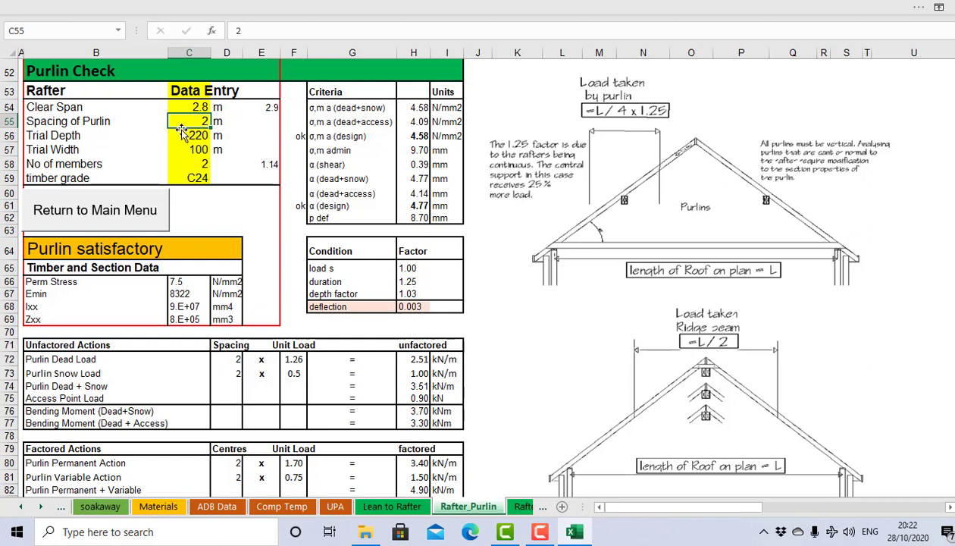
type("2.5")
key("Return")
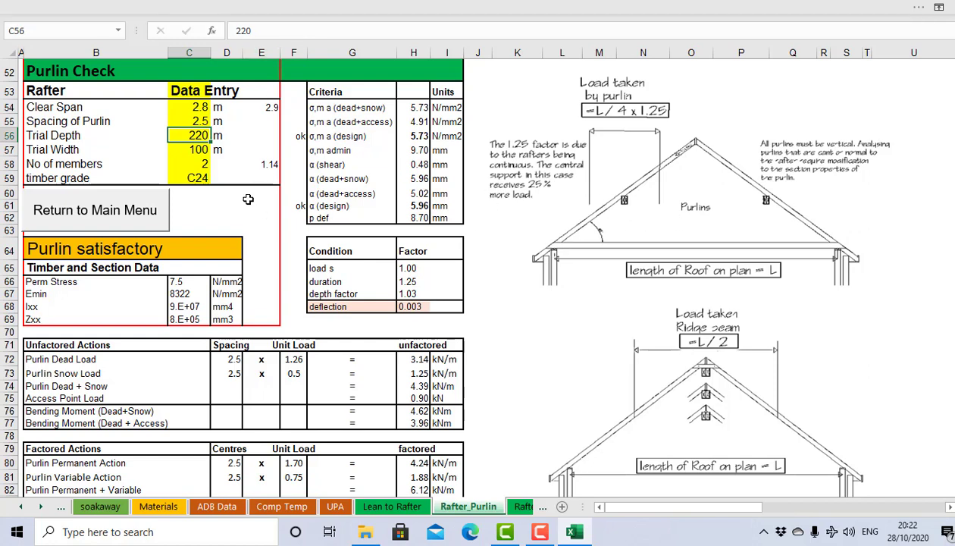
Set the purlin's trial depth to 200 and its trial width to 75
left_click(193, 149)
left_click(192, 137)
type("2")
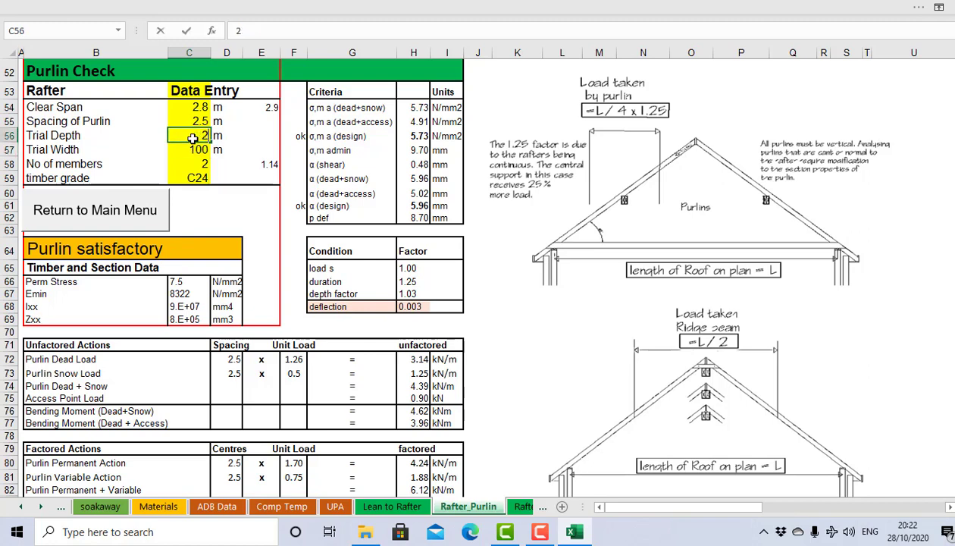
type("00")
key("Return")
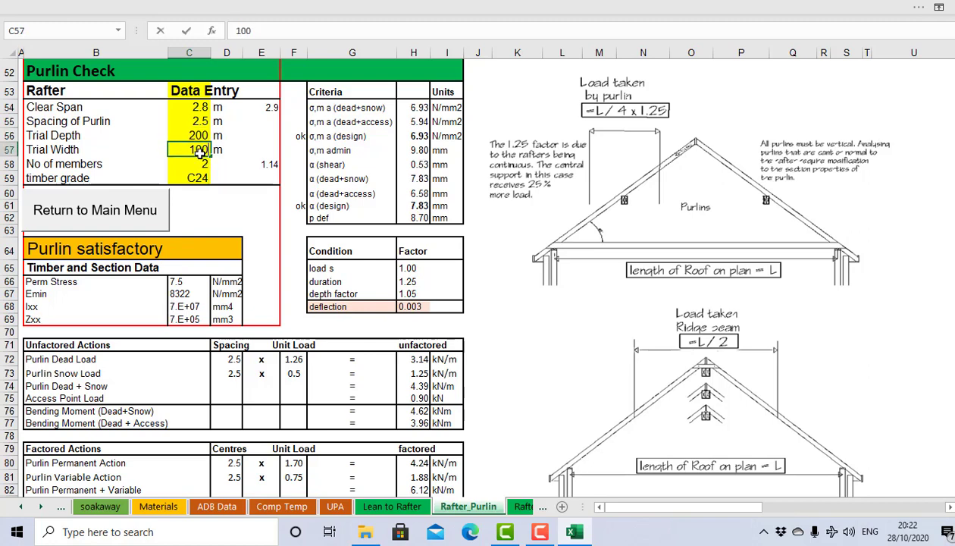
type("75")
key("Return")
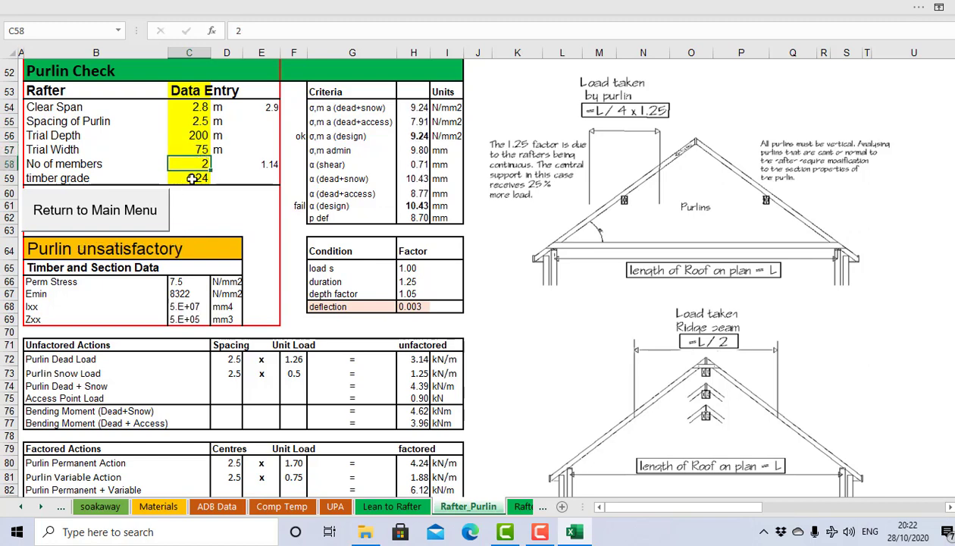
Set the purlin's trial depth to 220 and look over the purlin's unfactored and factored actions
left_click(198, 138)
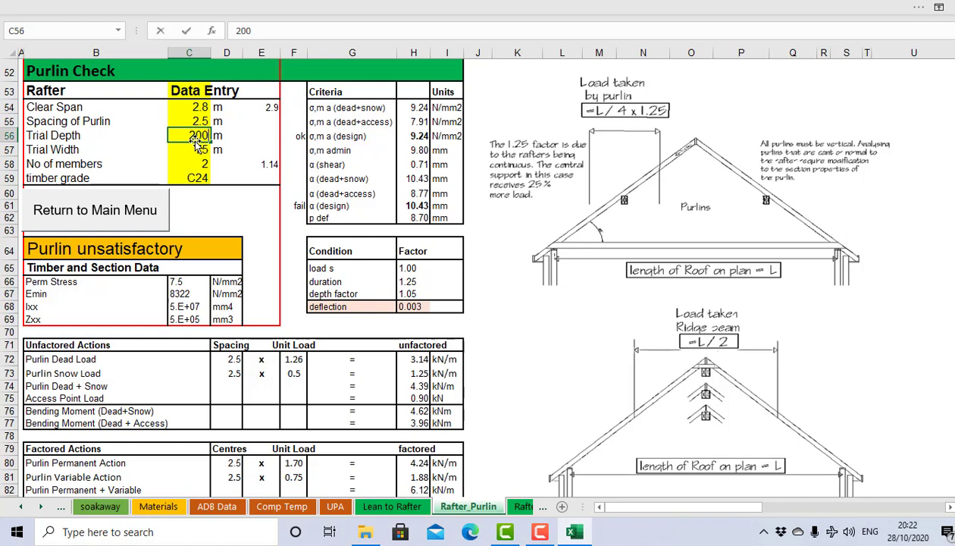
type("220")
key("Return")
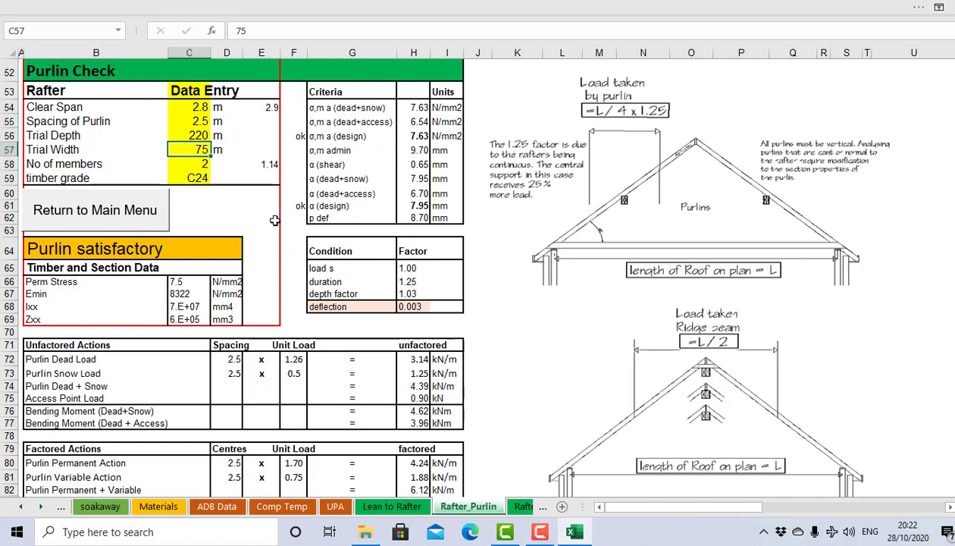
scroll(229, 234, "down", 2)
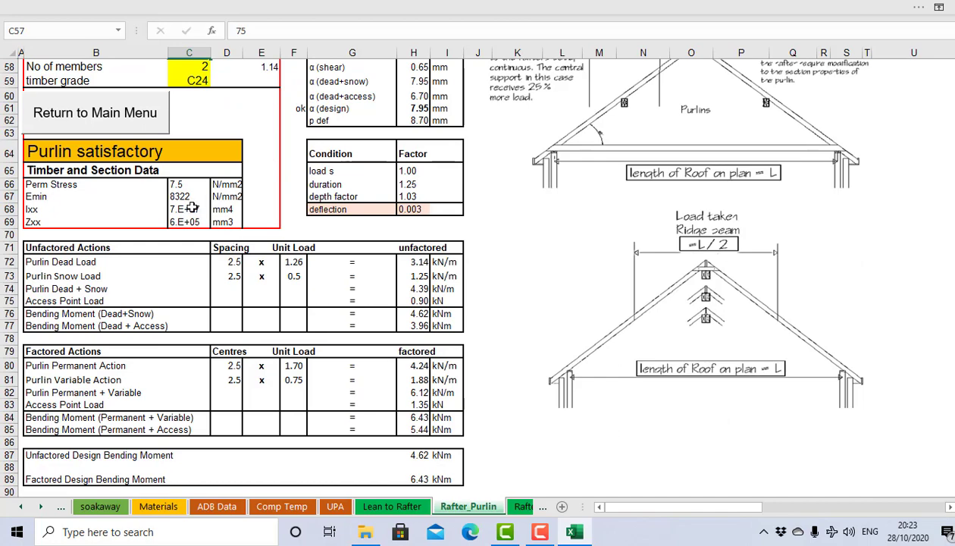
scroll(192, 207, "up", 3)
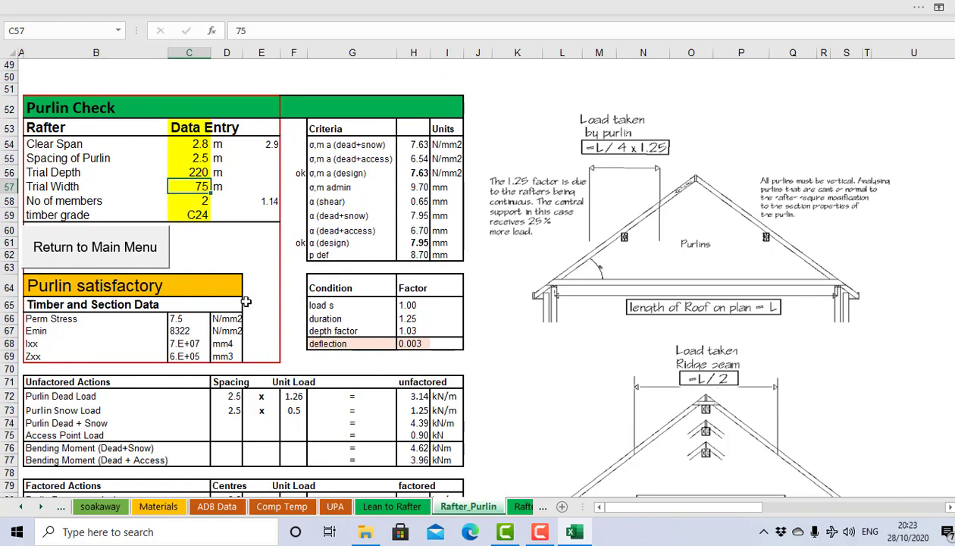
scroll(359, 150, "down", 2)
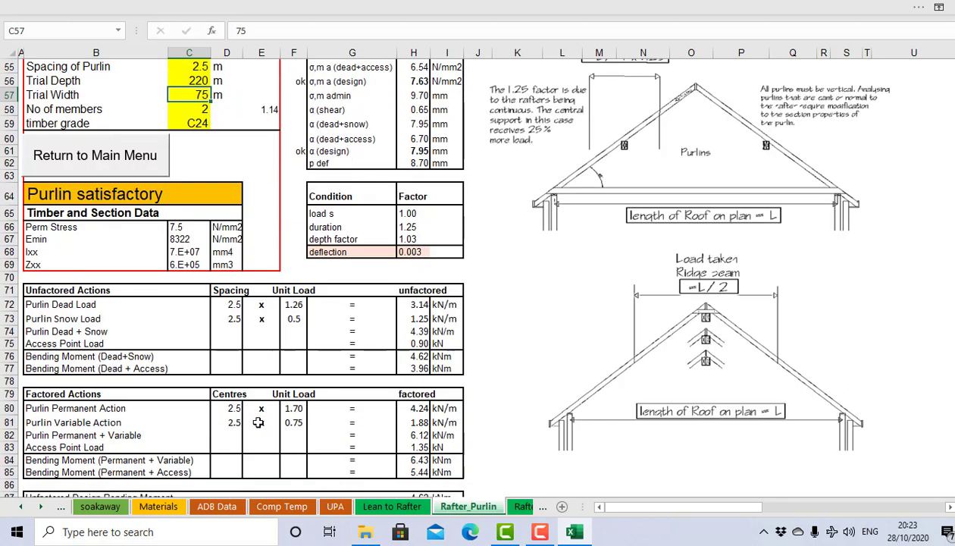
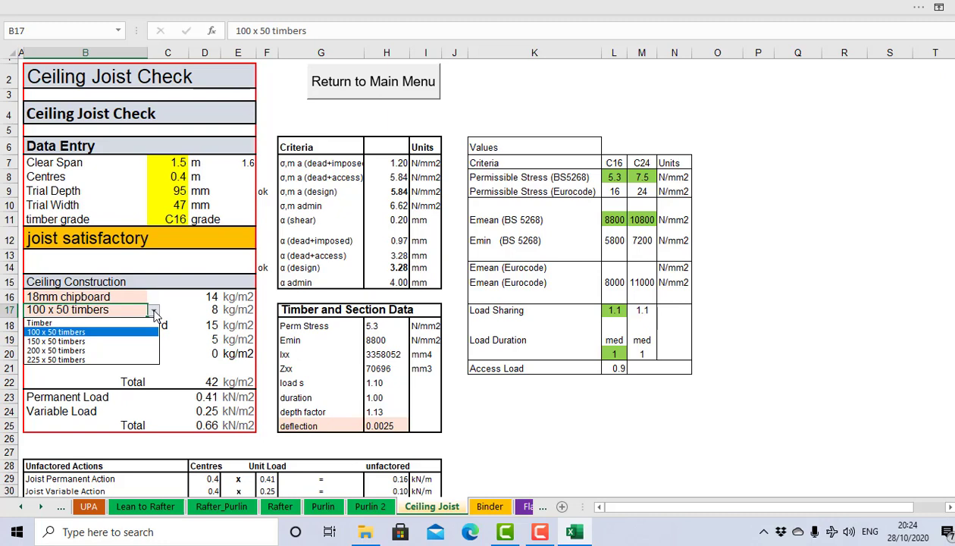
Set the timbers in the ceiling joist's ceiling construction to 150 x 50 timbers
left_click(129, 341)
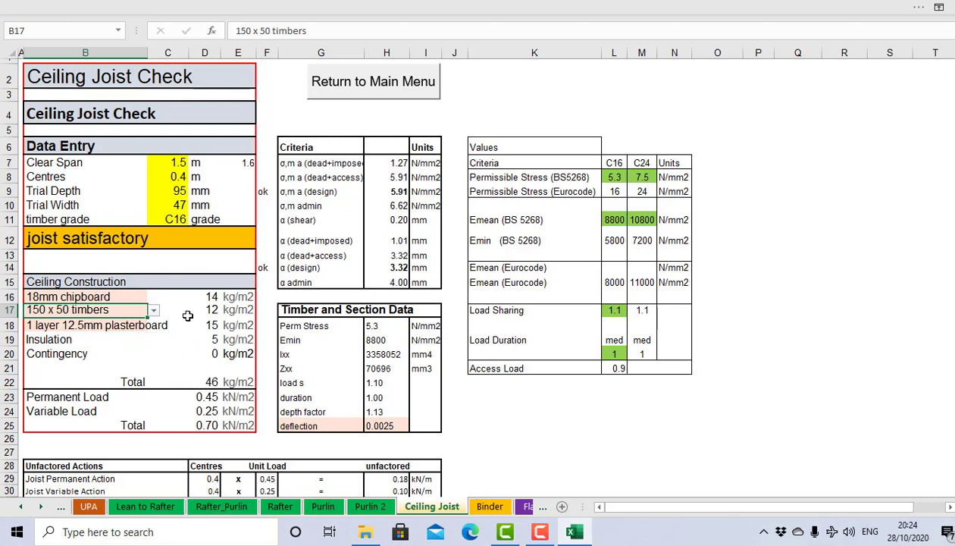
scroll(195, 334, "down", 1)
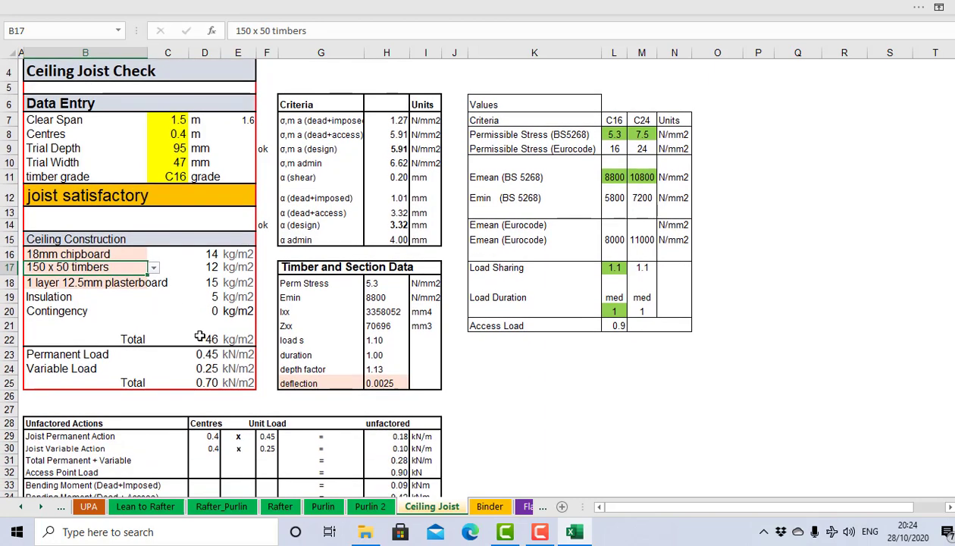
scroll(197, 334, "down", 2)
scroll(190, 329, "up", 3)
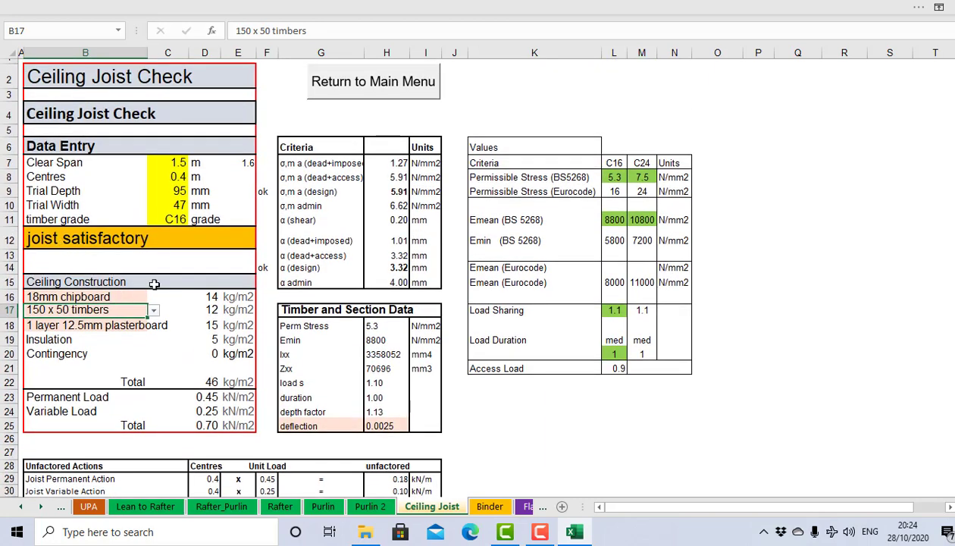
Set the ceiling joist's clear span to 3 m and its trial depth to 147 mm
left_click(178, 162)
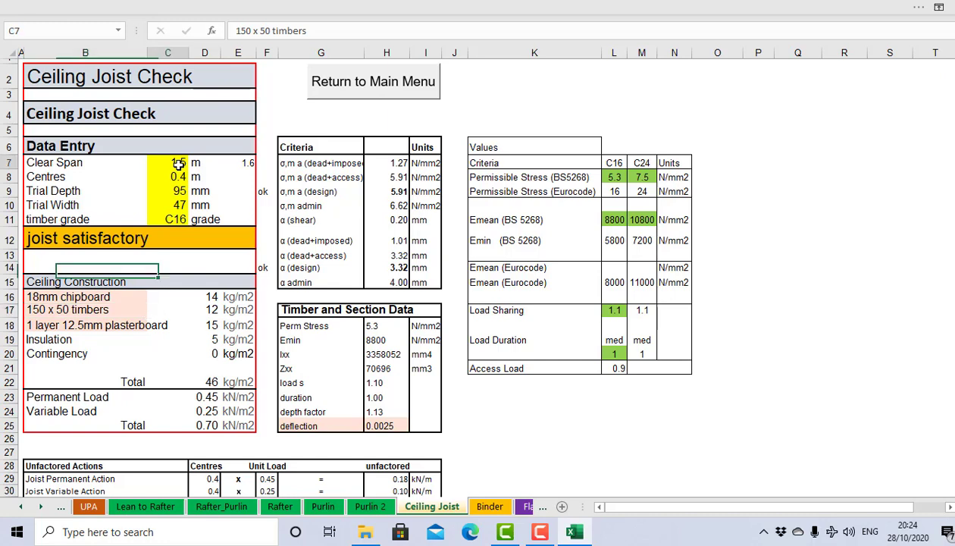
type("3")
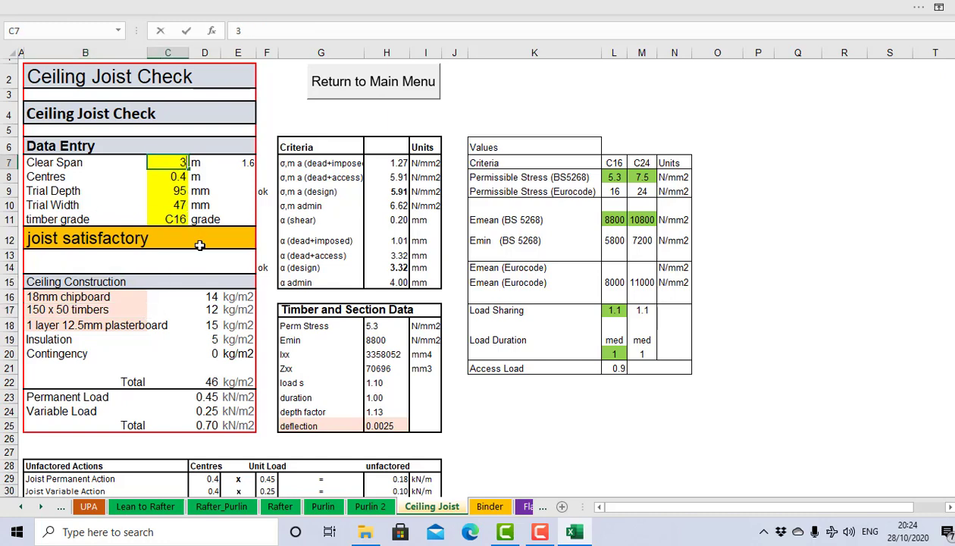
key("Return")
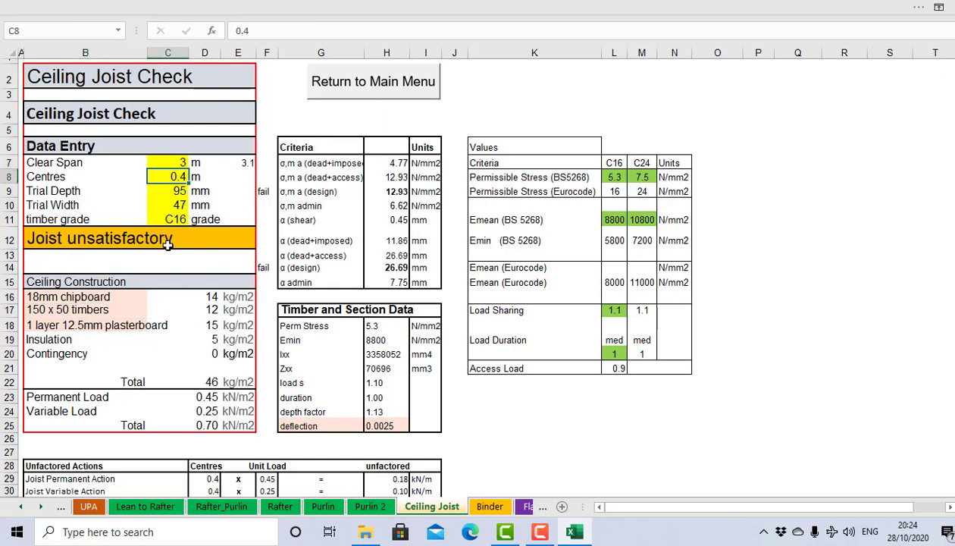
left_click(179, 191)
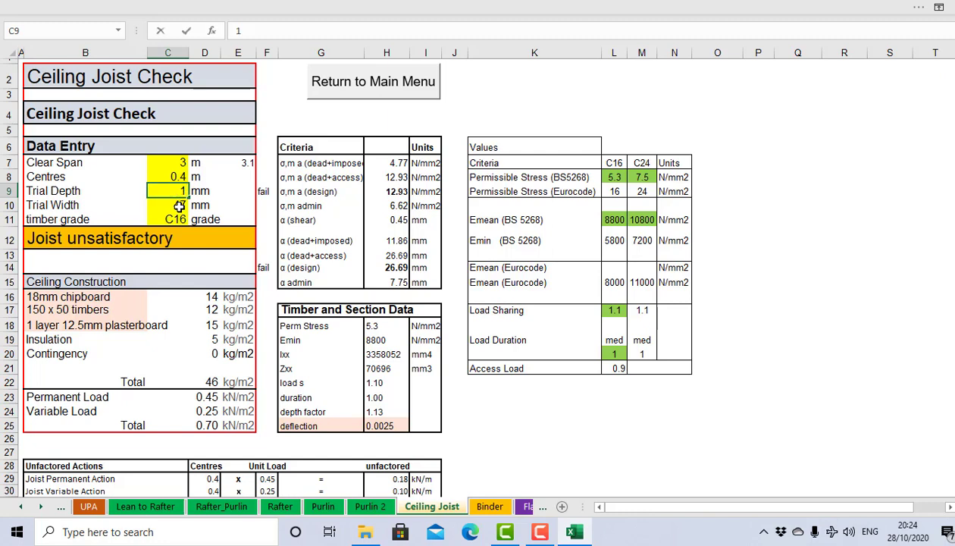
type("147")
key("Return")
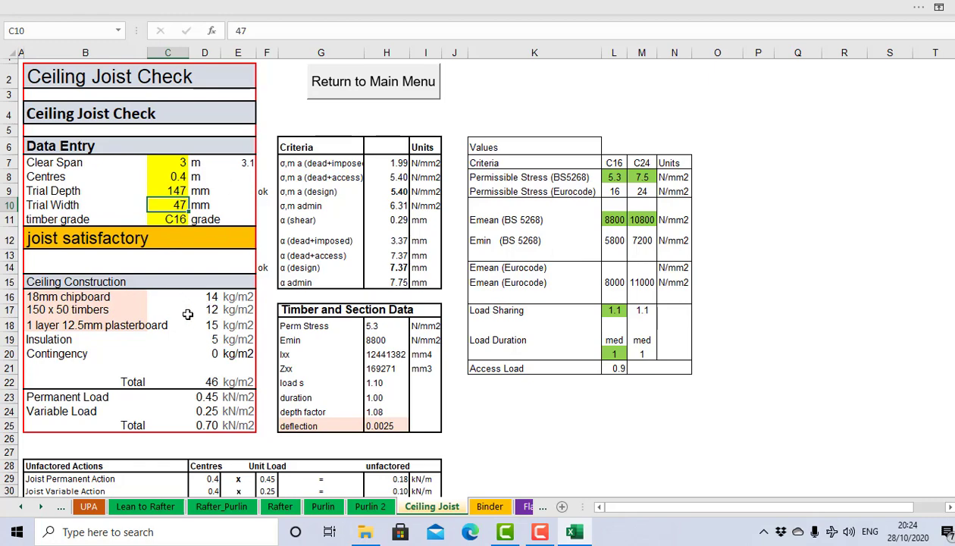
scroll(187, 314, "down", 3)
scroll(241, 313, "up", 3)
Leave the ceiling joist check, look at the Purlin 2 check, and return to the structural design menu
left_click(346, 83)
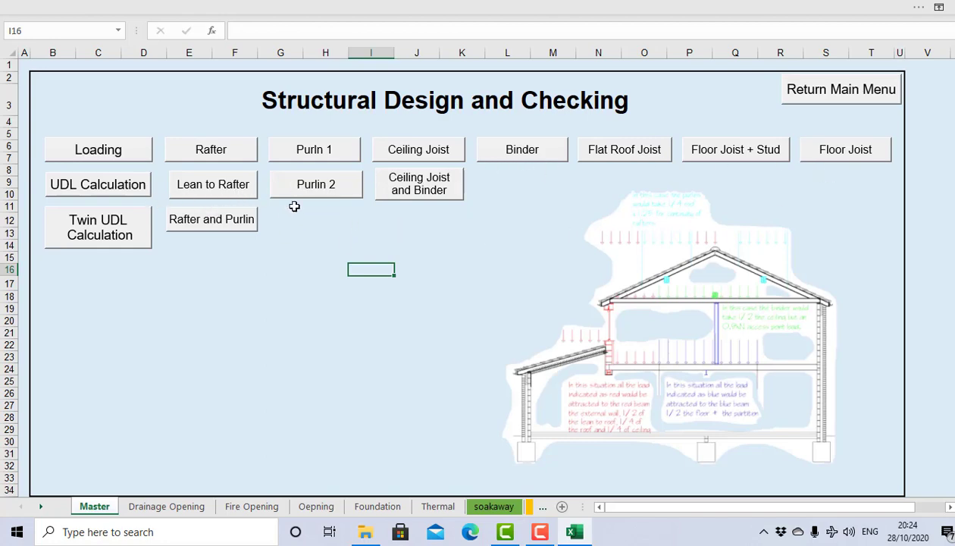
left_click(313, 192)
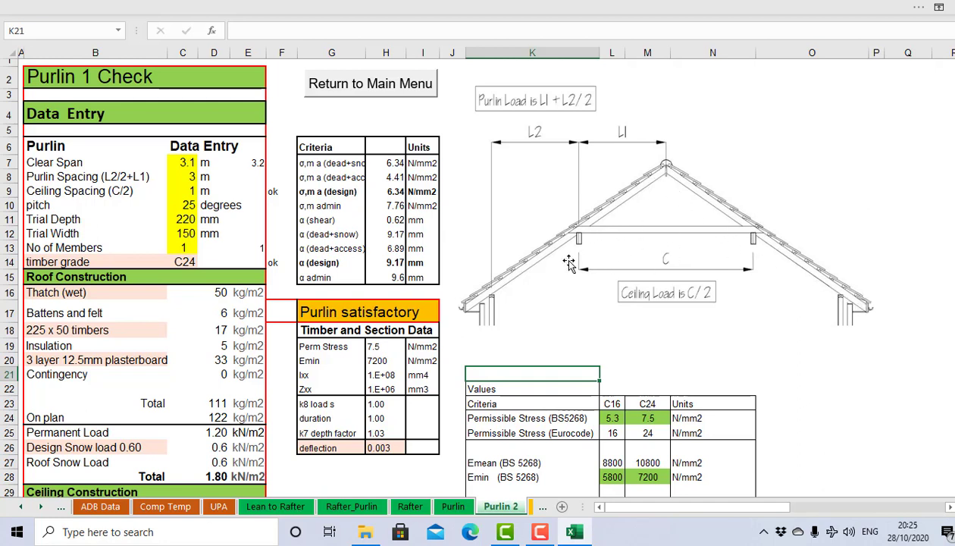
left_click(364, 85)
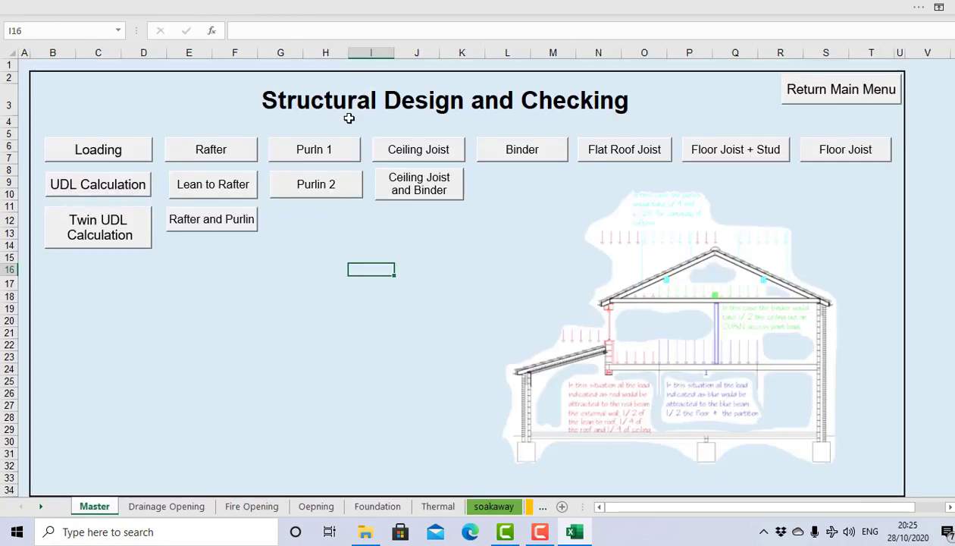
Open the floor joist with stud partition check and look over its data entry, floor construction and partition details
left_click(764, 157)
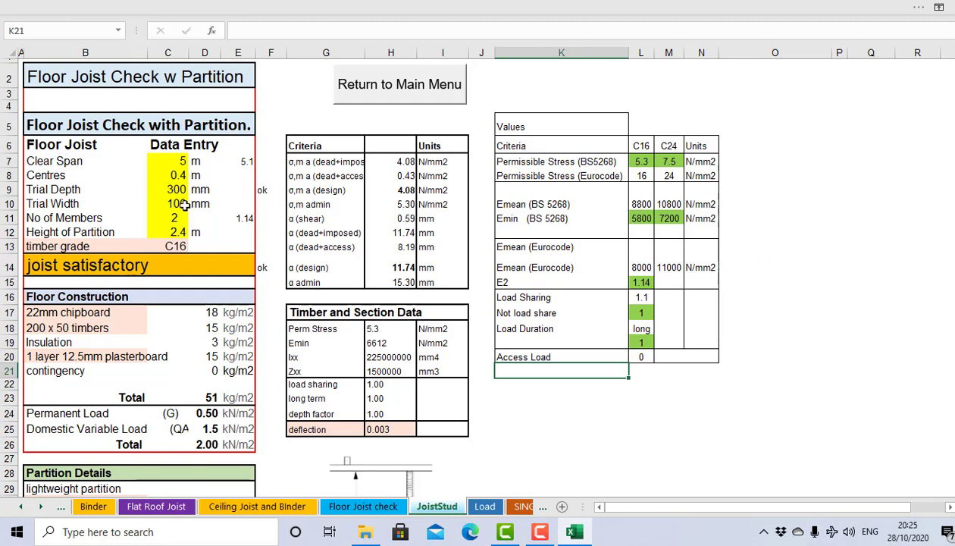
scroll(186, 209, "down", 4)
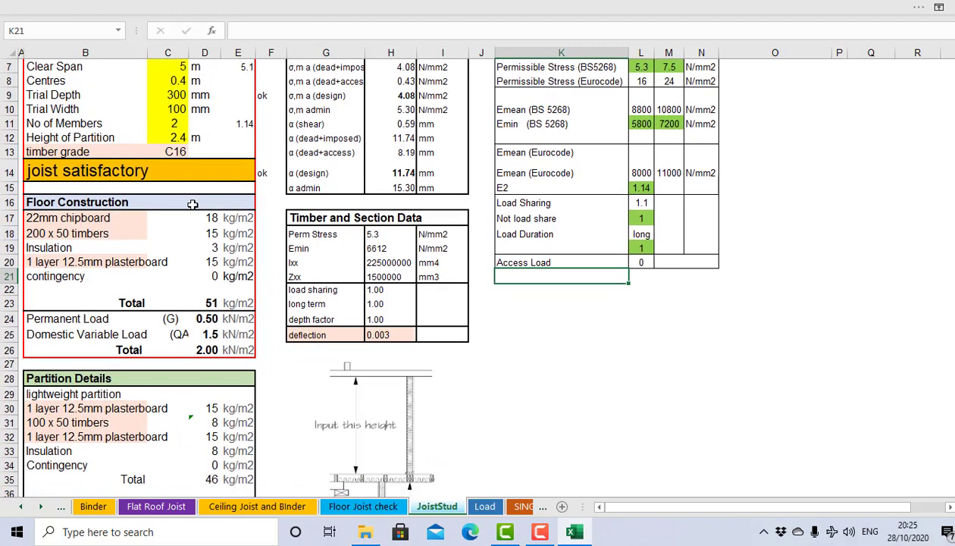
scroll(257, 284, "up", 4)
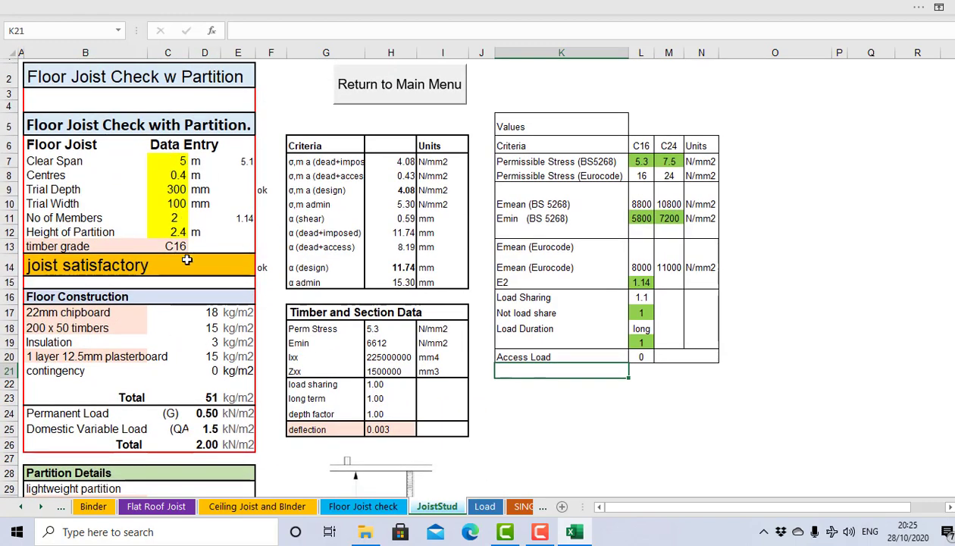
scroll(184, 255, "down", 2)
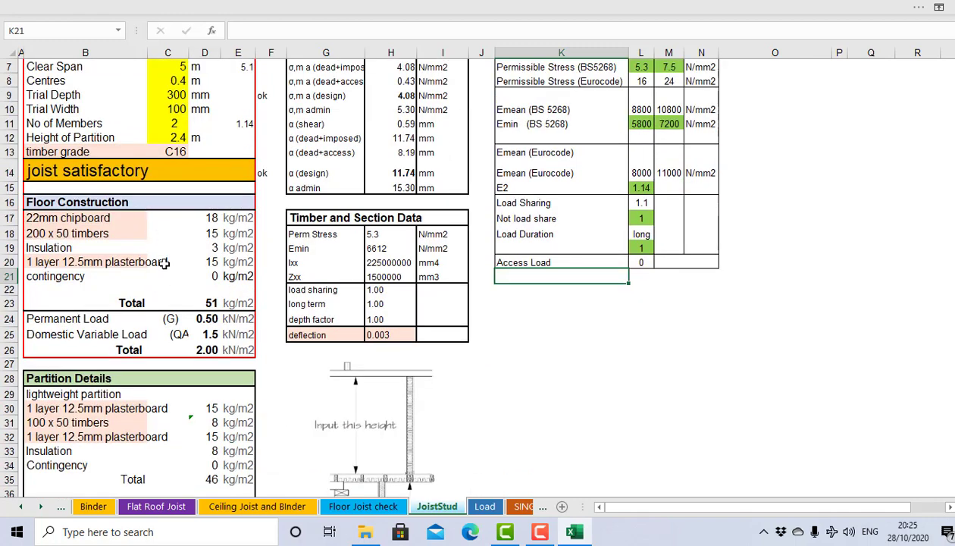
scroll(155, 258, "down", 3)
scroll(184, 317, "down", 1)
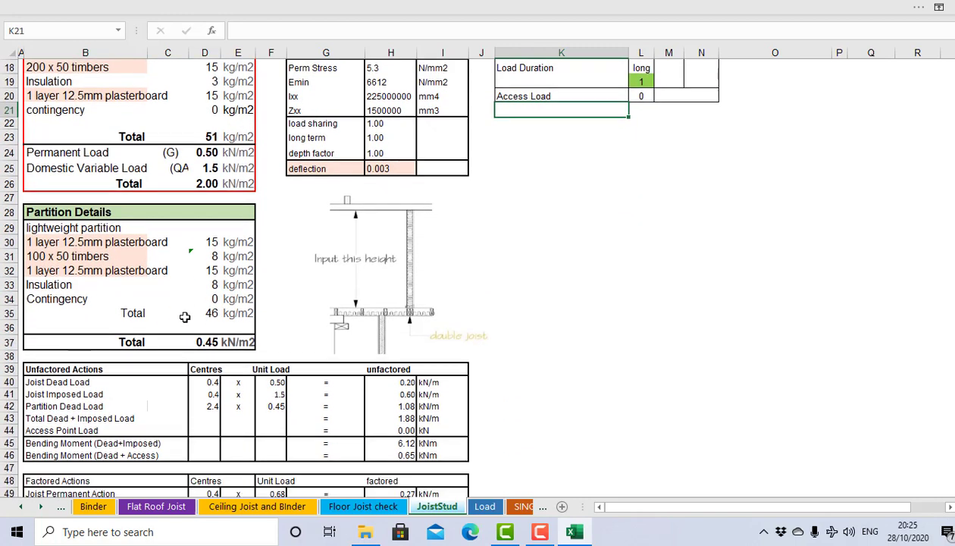
scroll(184, 316, "down", 1)
scroll(178, 254, "up", 5)
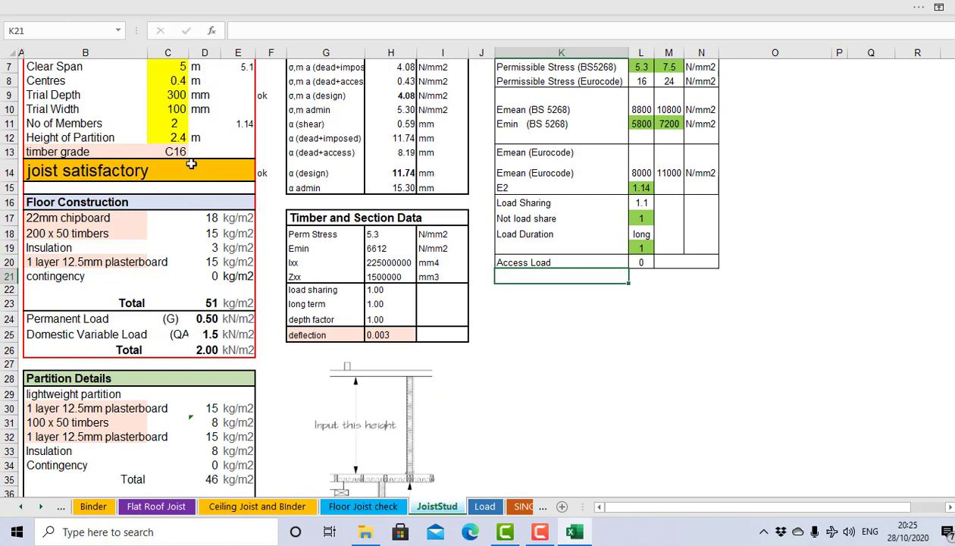
scroll(191, 164, "up", 1)
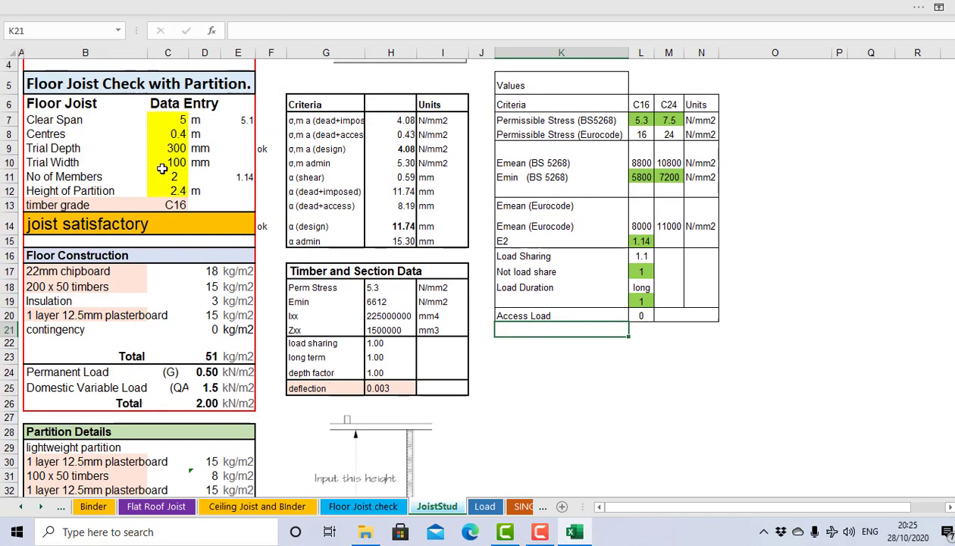
Set the clear span of the floor joist carrying the partition to 4 m
left_click(167, 148)
left_click(178, 120)
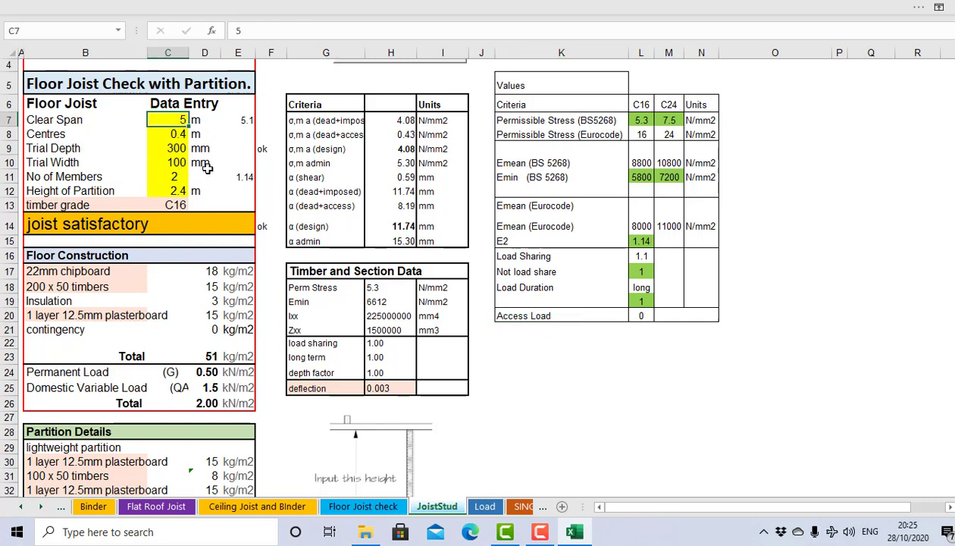
key("BackSpace")
type("4")
left_click(222, 144)
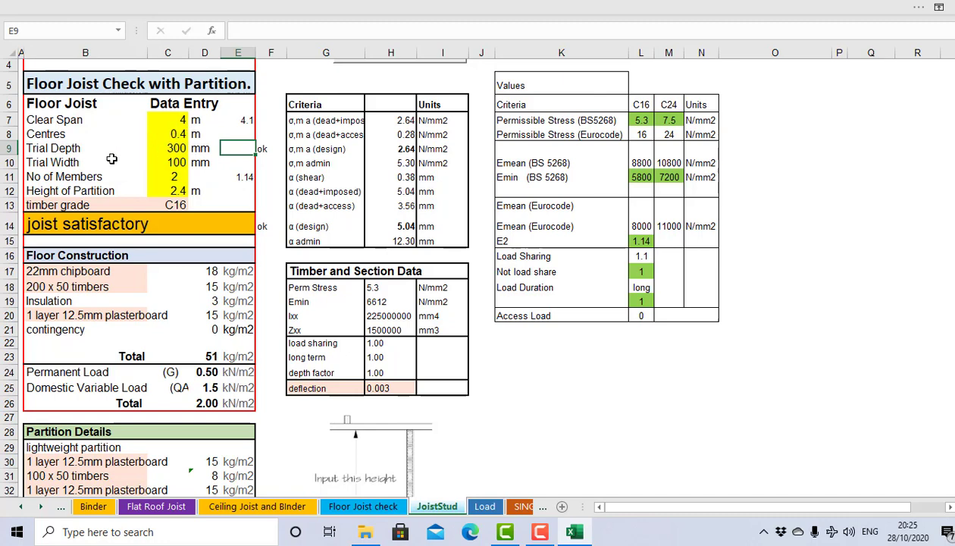
Try trial depths of 297 mm and 197 mm for the floor joist, the latter with a trial width of 94 mm
left_click(152, 148)
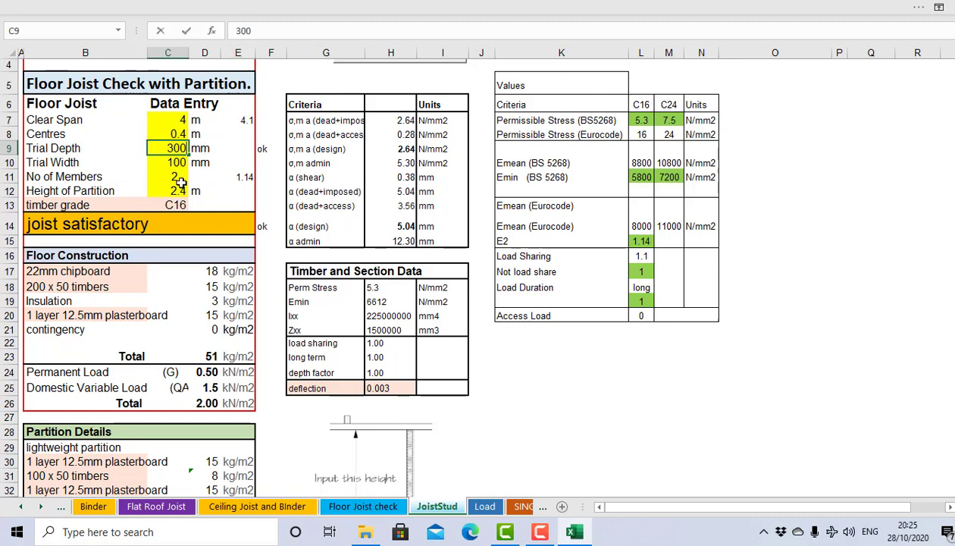
type("297")
key("Return")
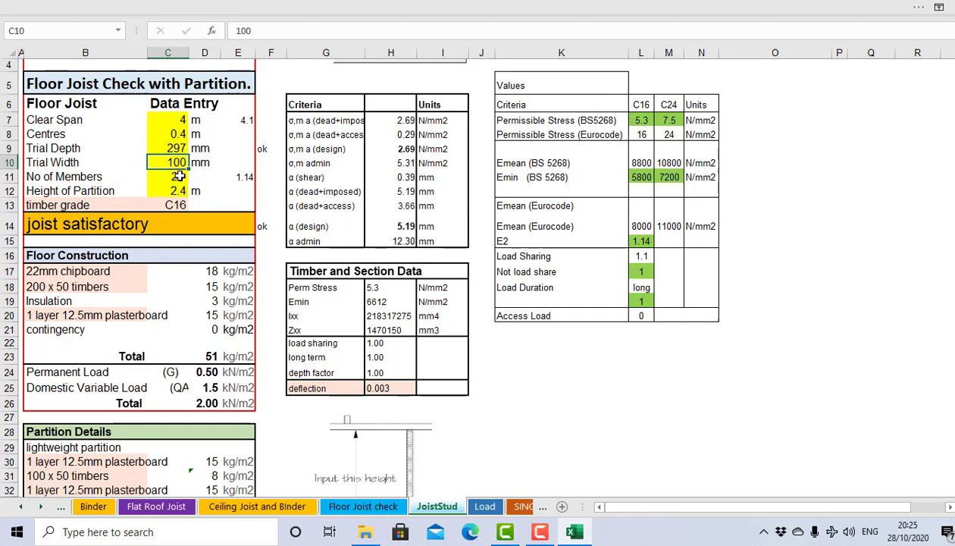
left_click(177, 148)
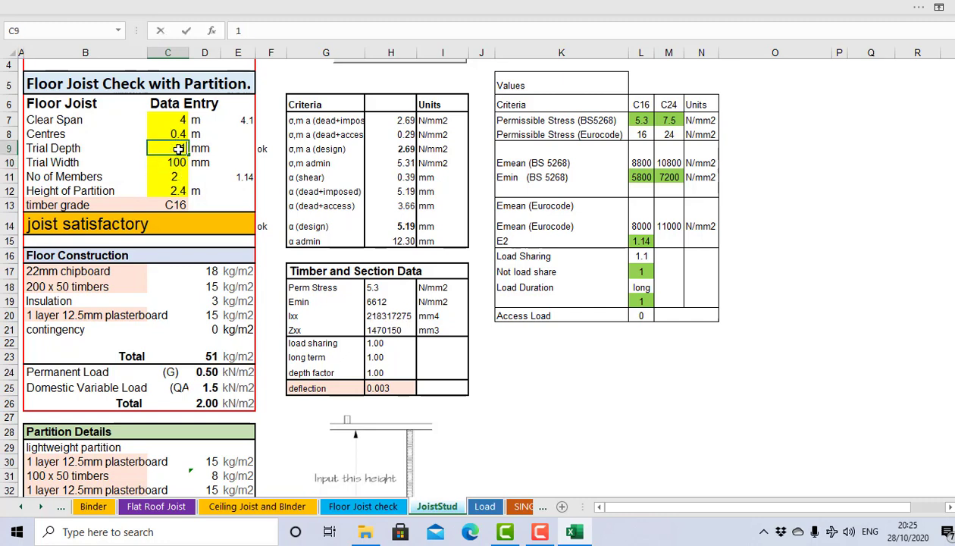
type("197")
key("Return")
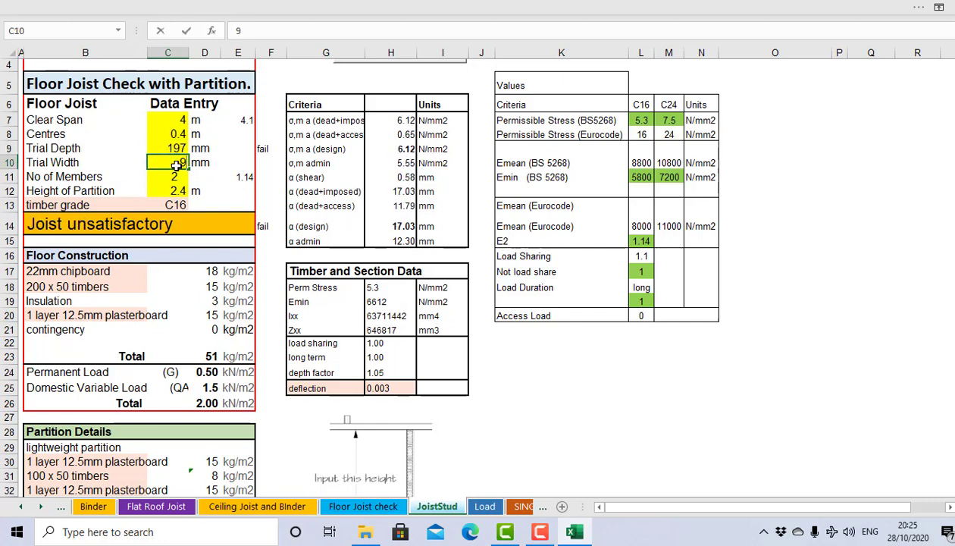
key("Return")
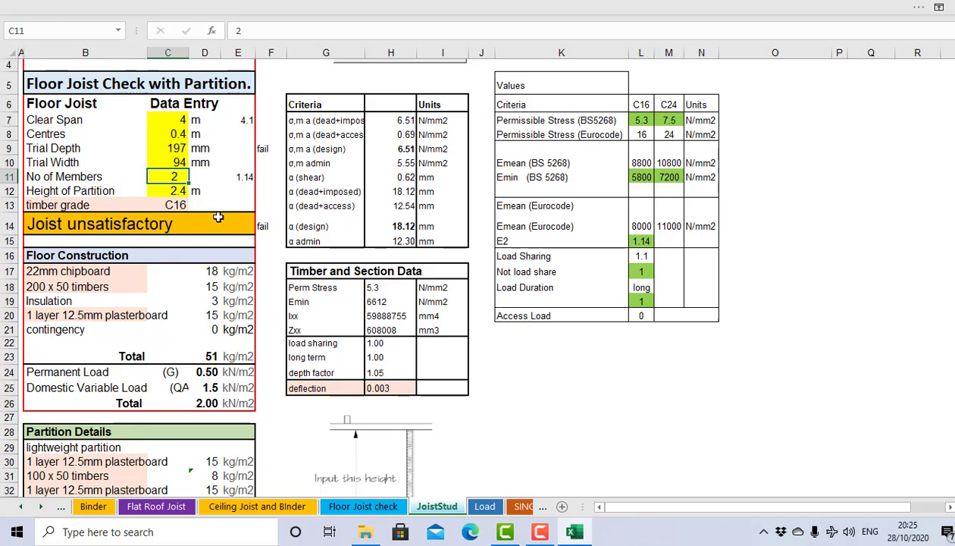
Examine the joist result, floor construction and partition details, including the size options for the partition timbers
scroll(217, 217, "down", 1)
scroll(209, 189, "up", 1)
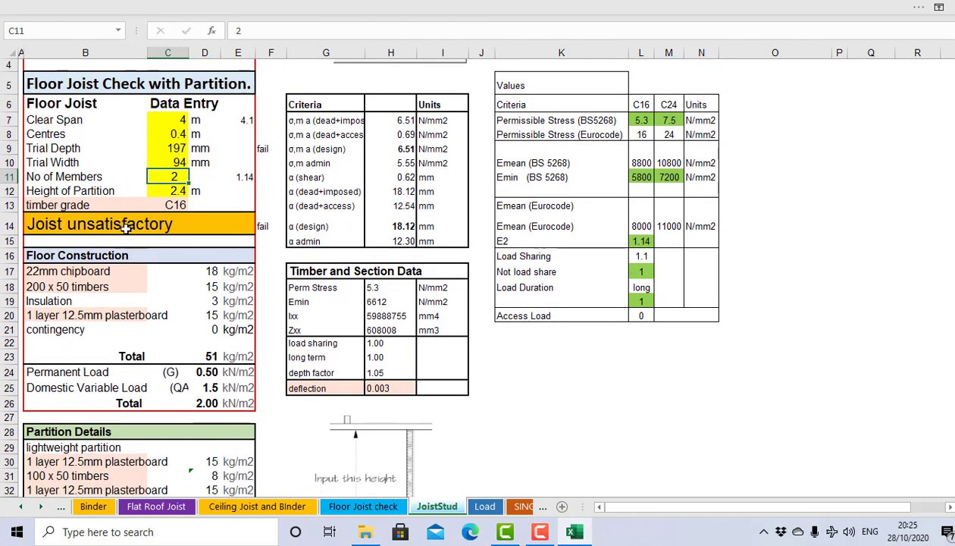
scroll(115, 193, "down", 2)
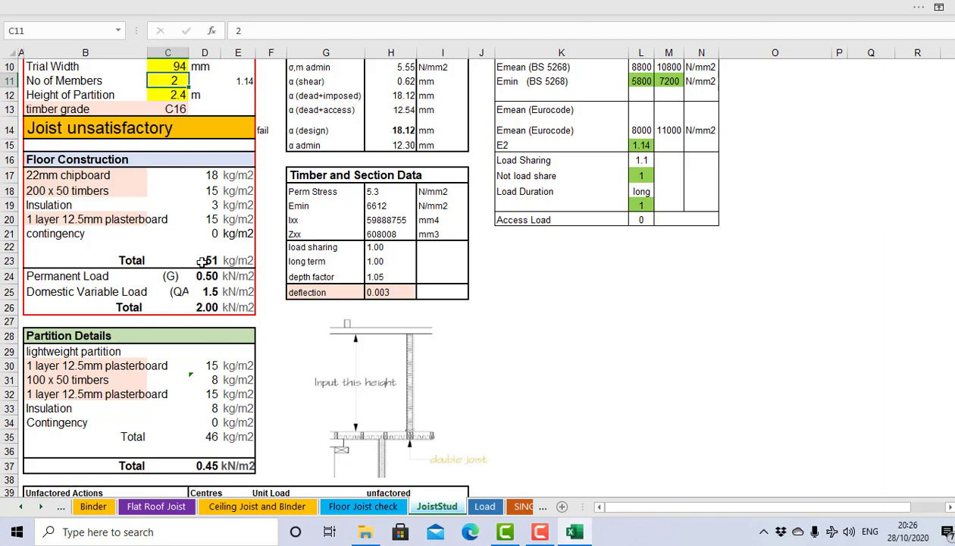
scroll(203, 256, "down", 2)
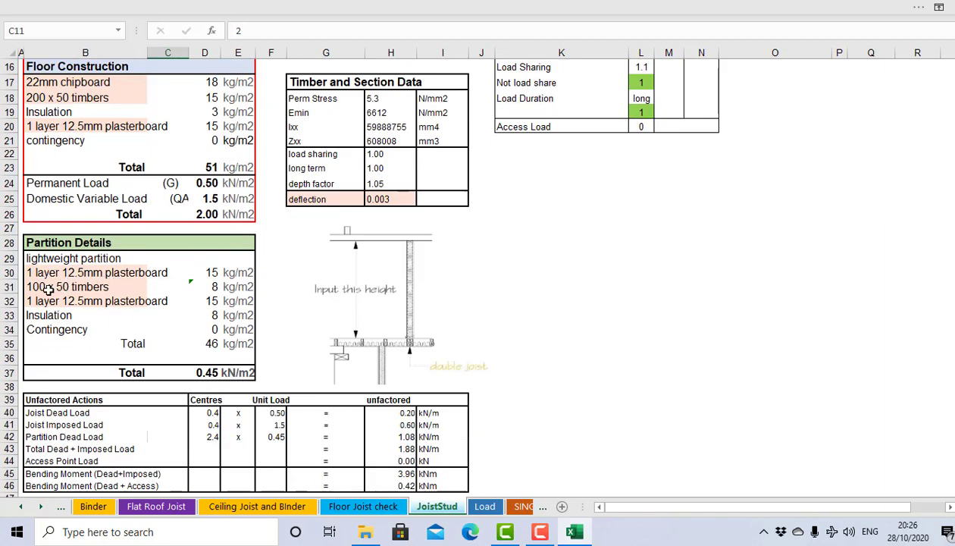
left_click(114, 288)
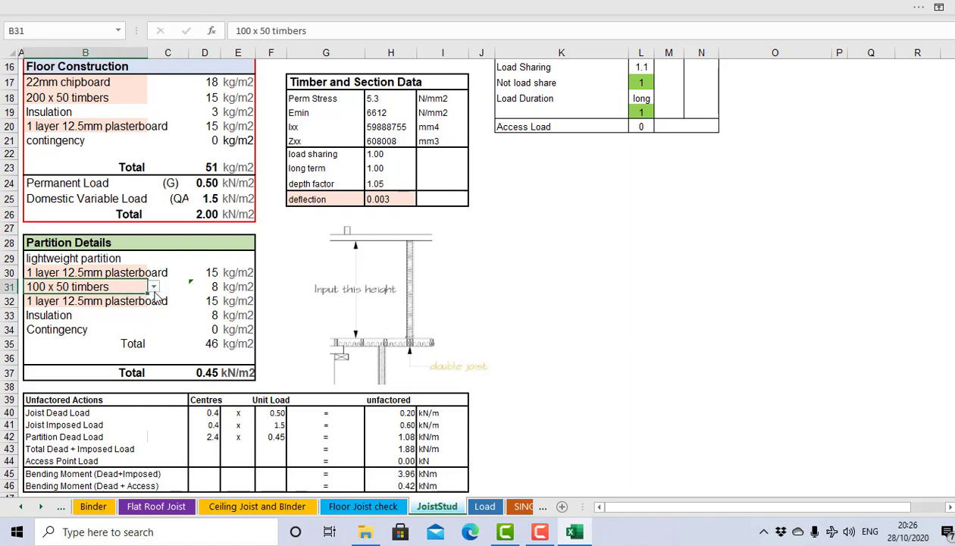
left_click(154, 288)
left_click(154, 288)
scroll(197, 332, "up", 4)
scroll(195, 322, "down", 2)
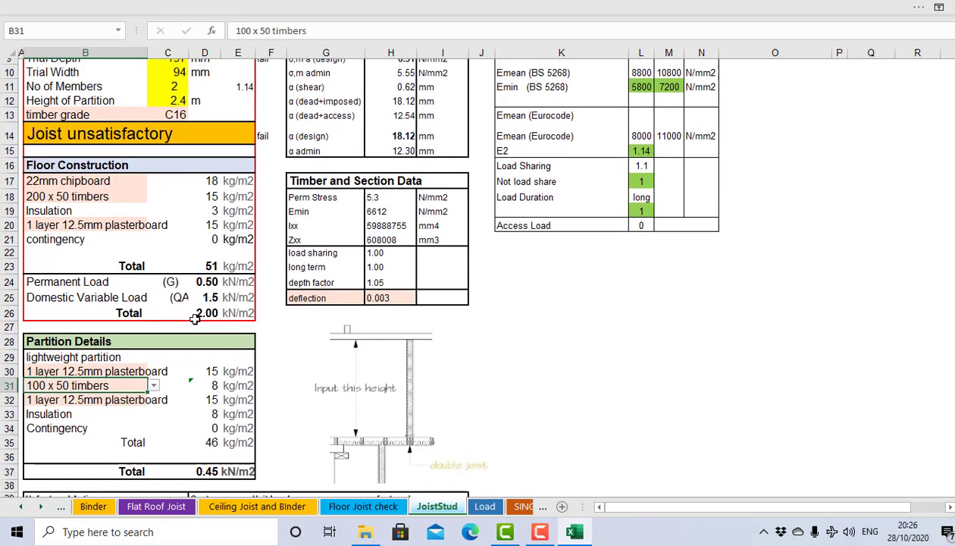
scroll(194, 319, "up", 3)
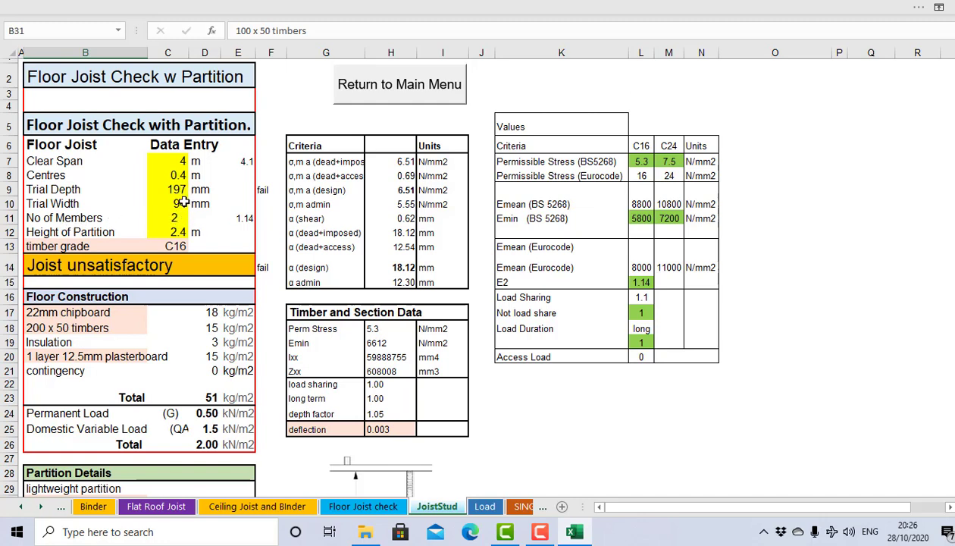
Set the floor joist's timber grade to C24
left_click(135, 271)
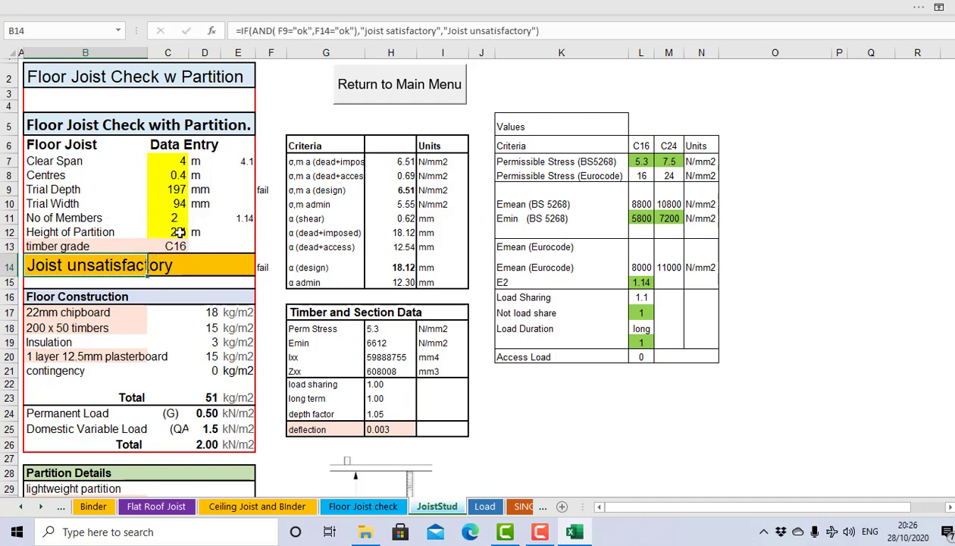
left_click(178, 231)
left_click(180, 246)
left_click(195, 247)
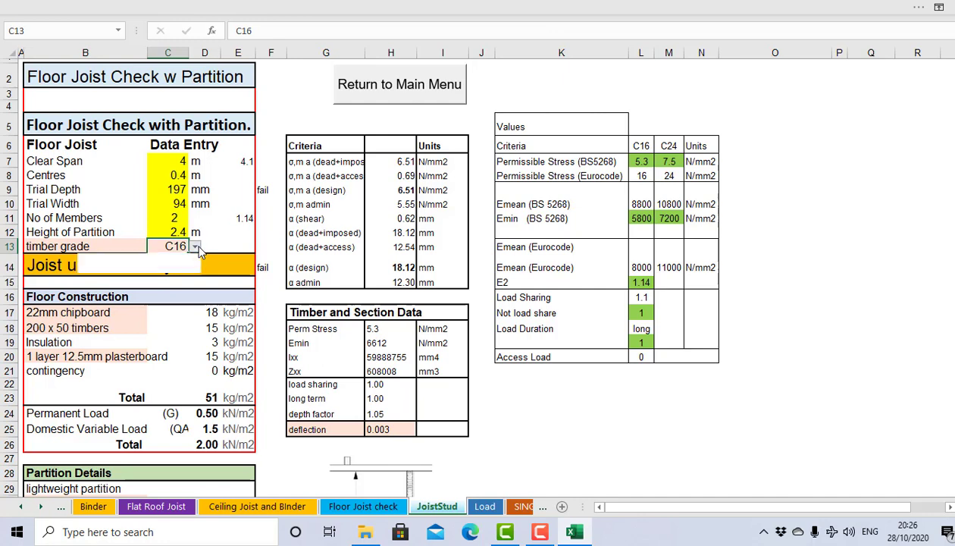
left_click(189, 267)
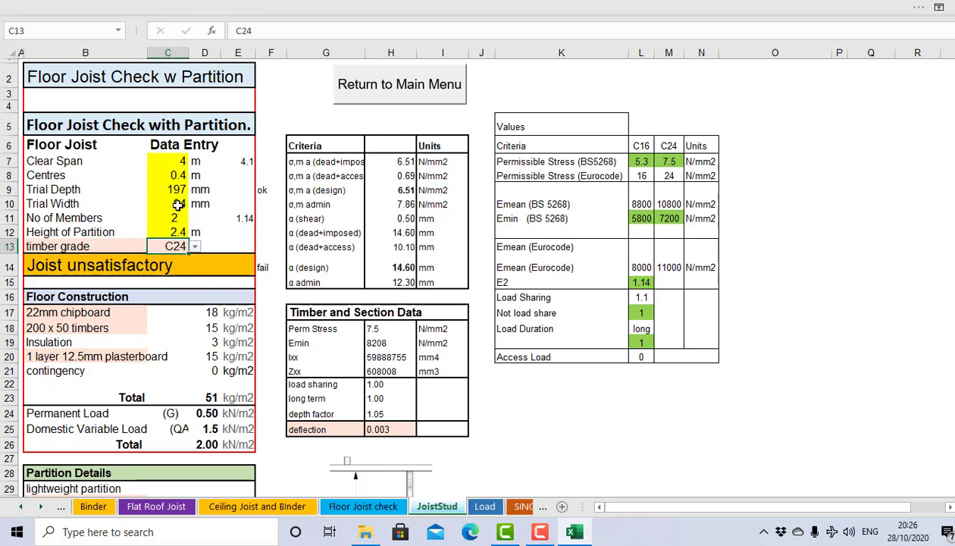
Try a trial width of 141 mm for the floor joist
left_click(176, 204)
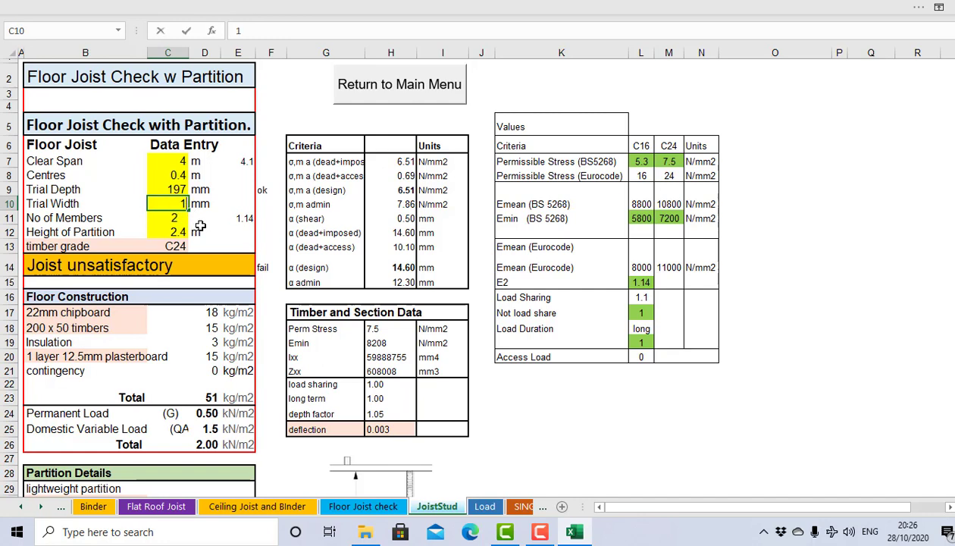
type("41")
left_click(210, 229)
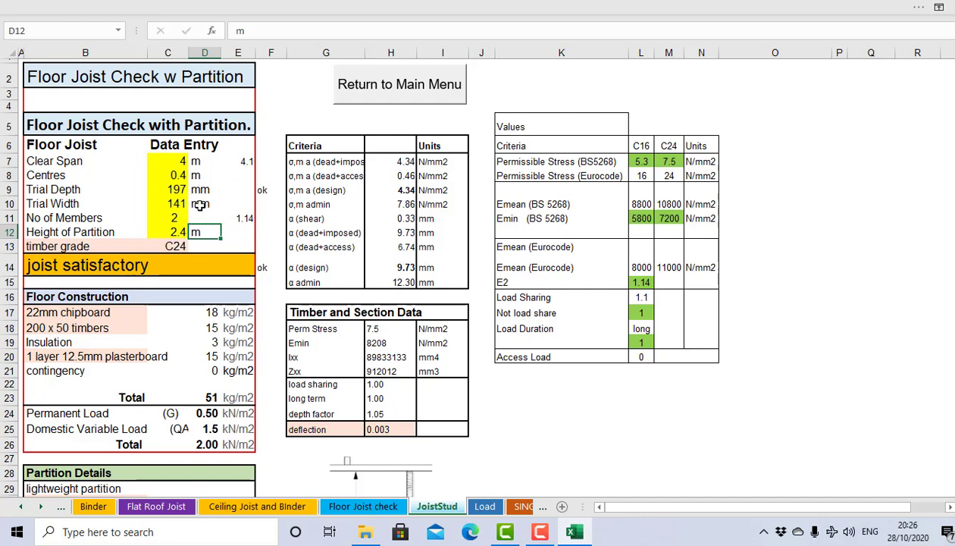
Set the floor joist's trial depth to 220 mm and its trial width to 94 mm
left_click(179, 189)
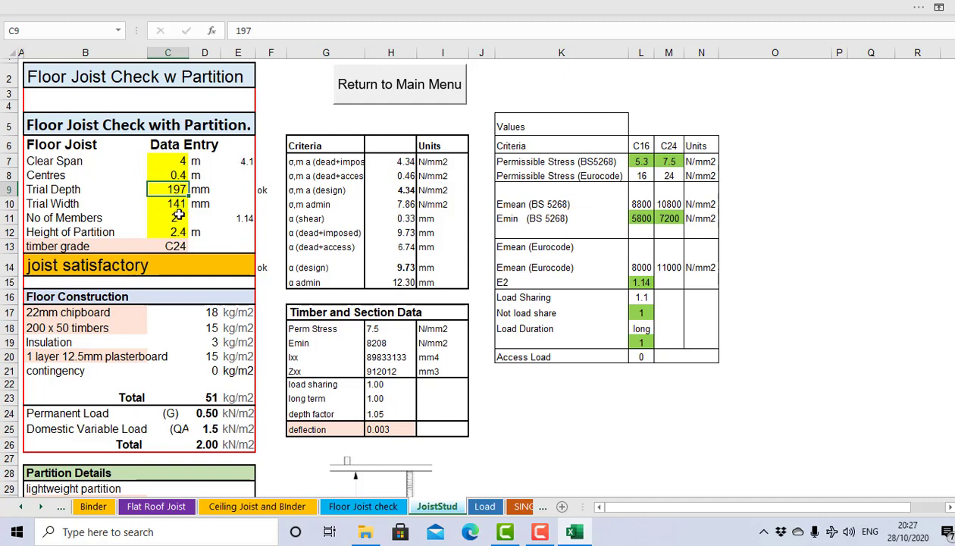
type("22")
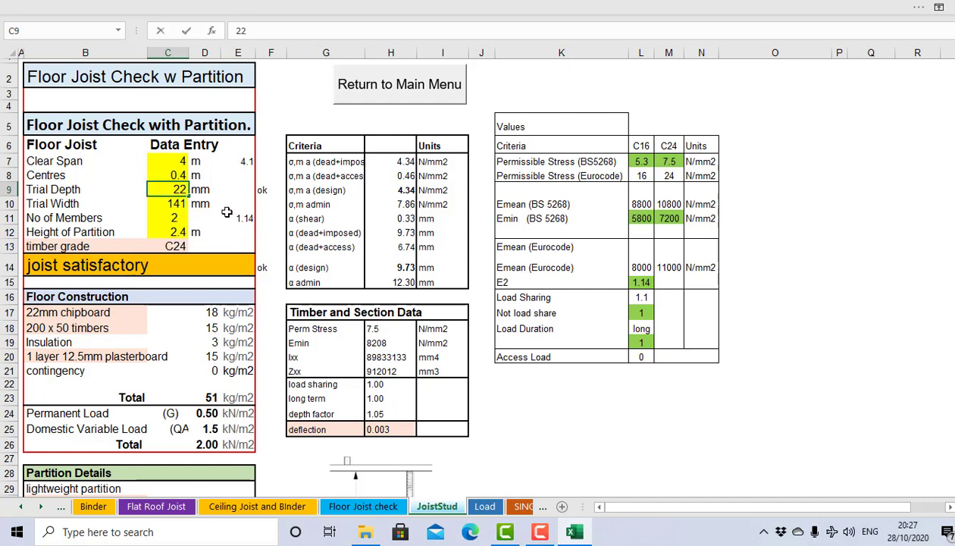
type("0")
left_click(178, 205)
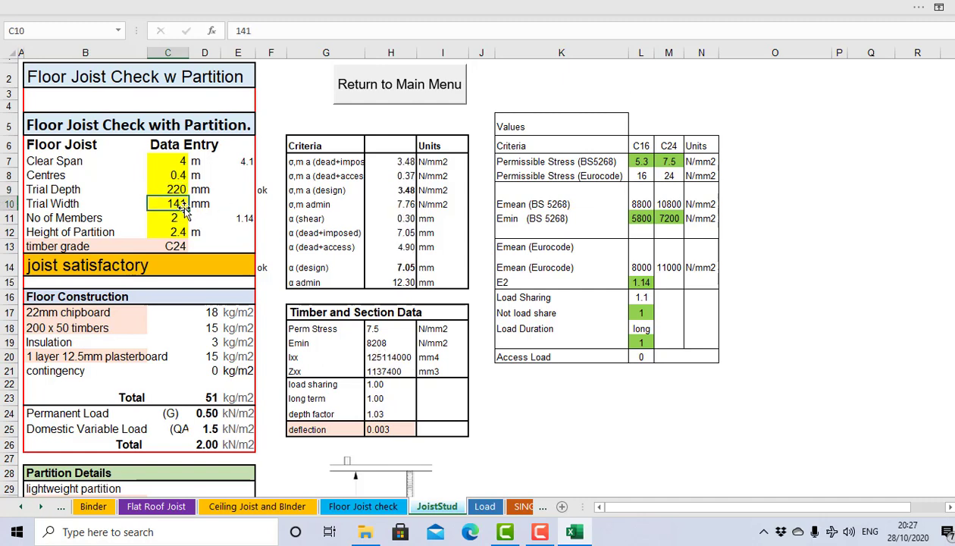
type("9")
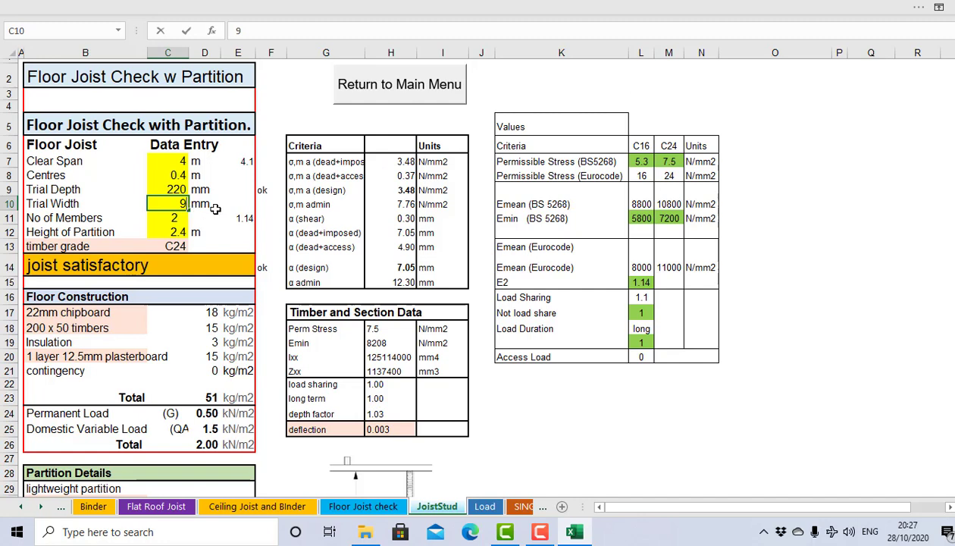
type("4")
key("Return")
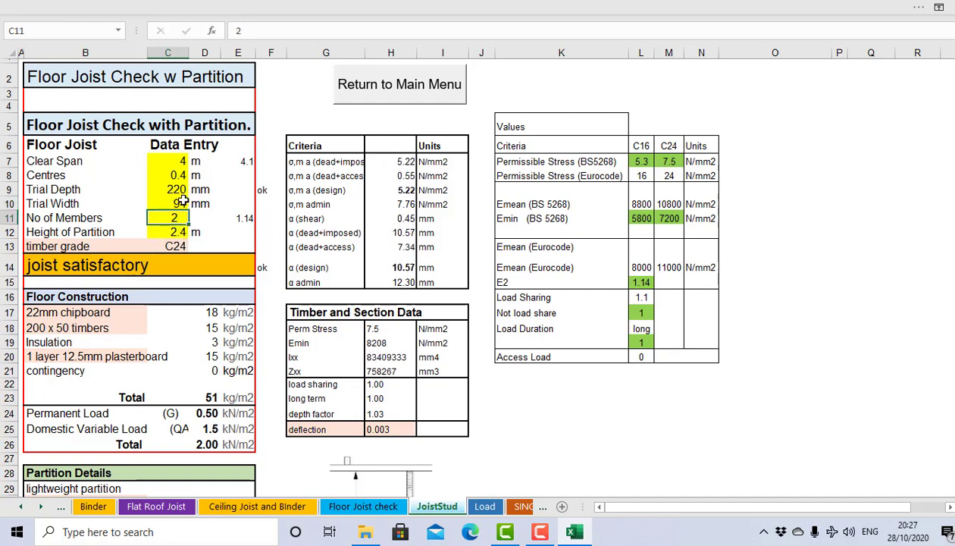
Try timber grade C16 for the floor joist, restore C24 and look over the check
left_click(193, 247)
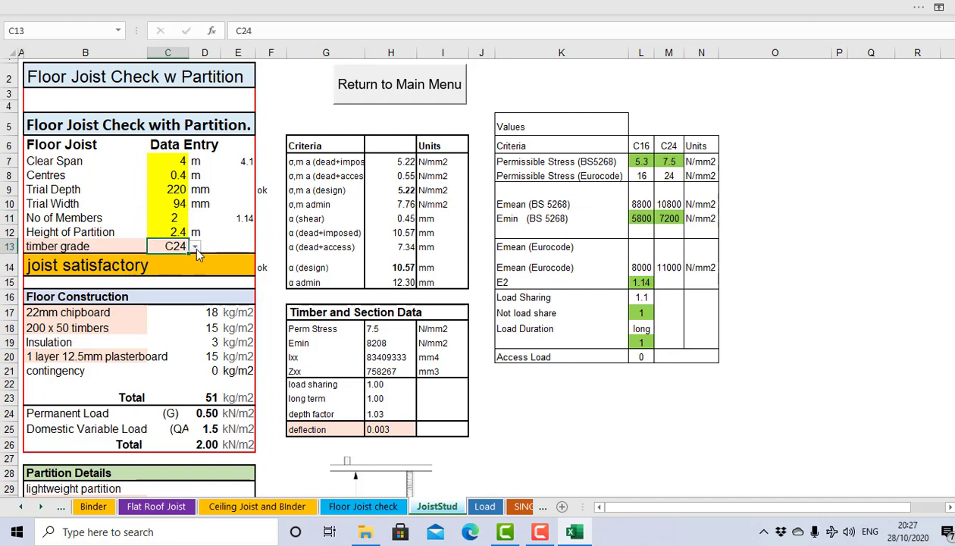
left_click(196, 247)
left_click(159, 258)
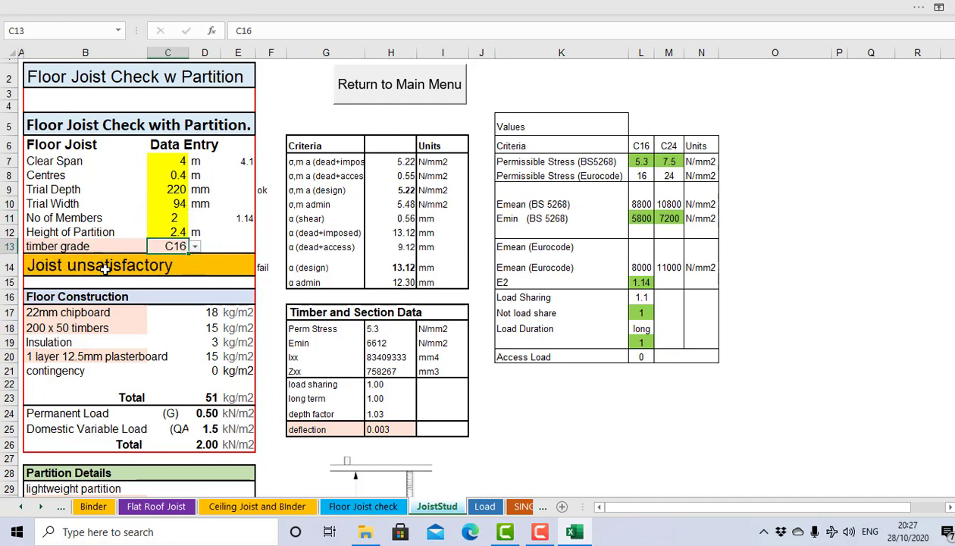
left_click(196, 247)
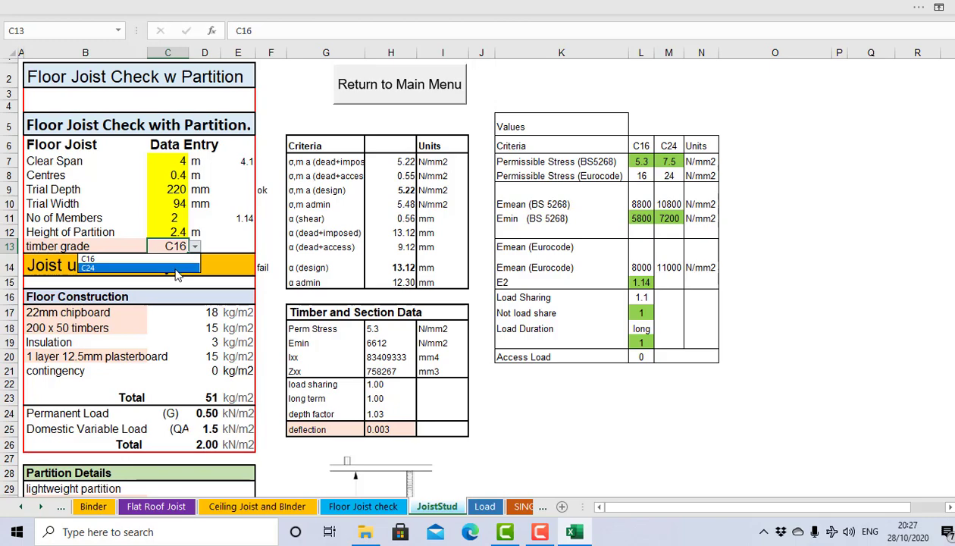
left_click(160, 270)
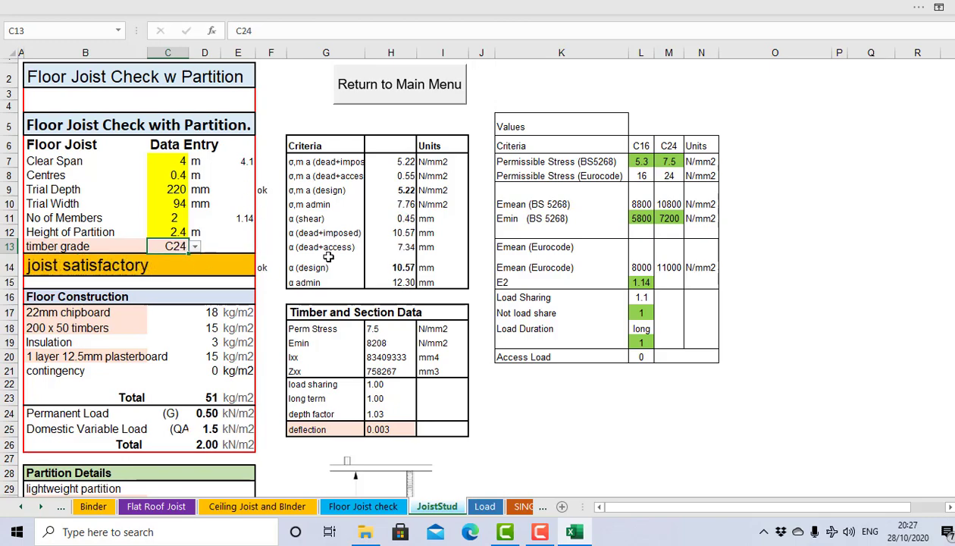
scroll(332, 253, "down", 2)
scroll(326, 250, "up", 2)
scroll(341, 215, "down", 2)
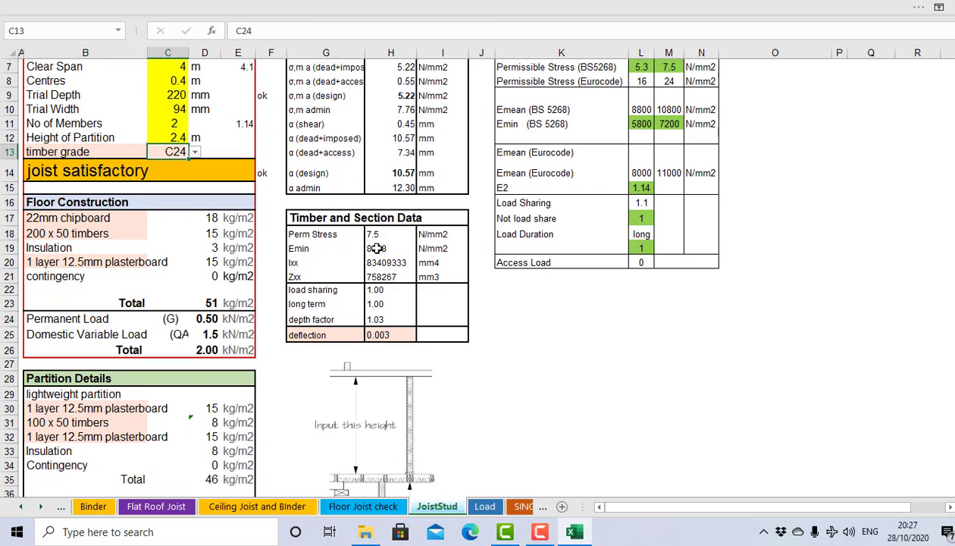
Look over the partition details and unfactored actions of the joist check and return to the main menu
scroll(379, 250, "down", 4)
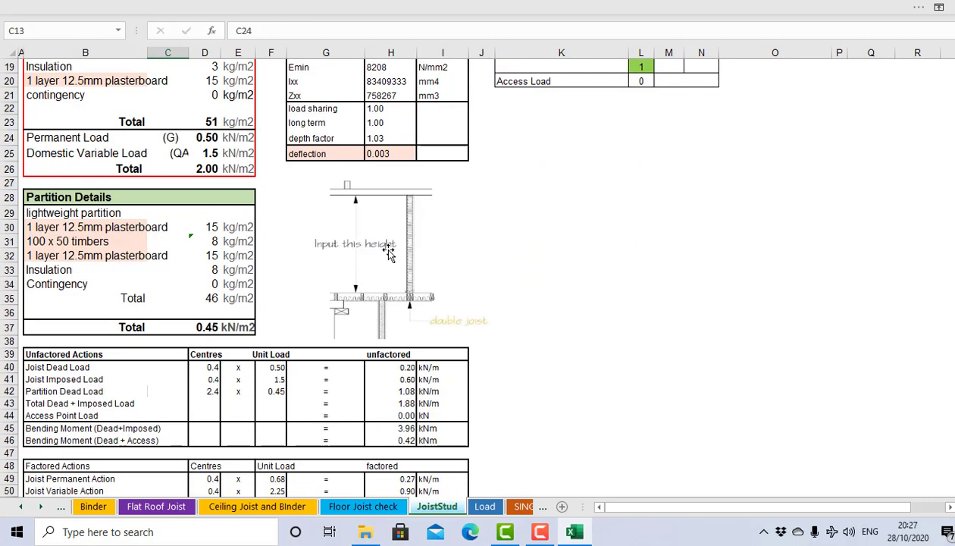
scroll(388, 252, "up", 6)
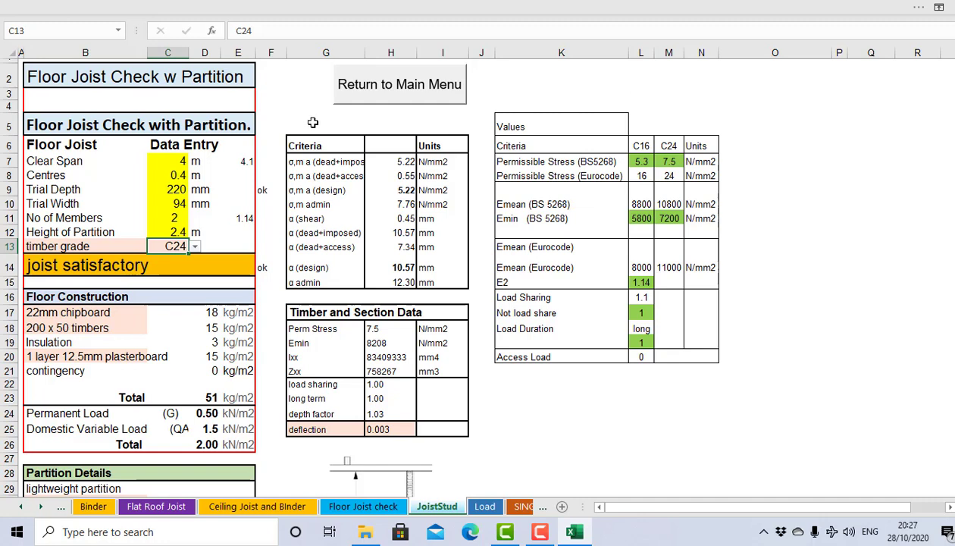
left_click(376, 90)
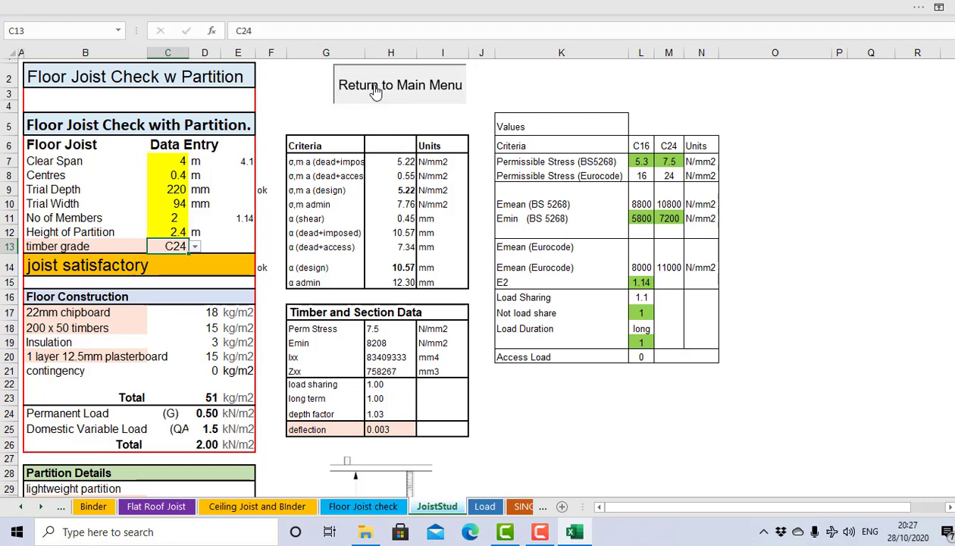
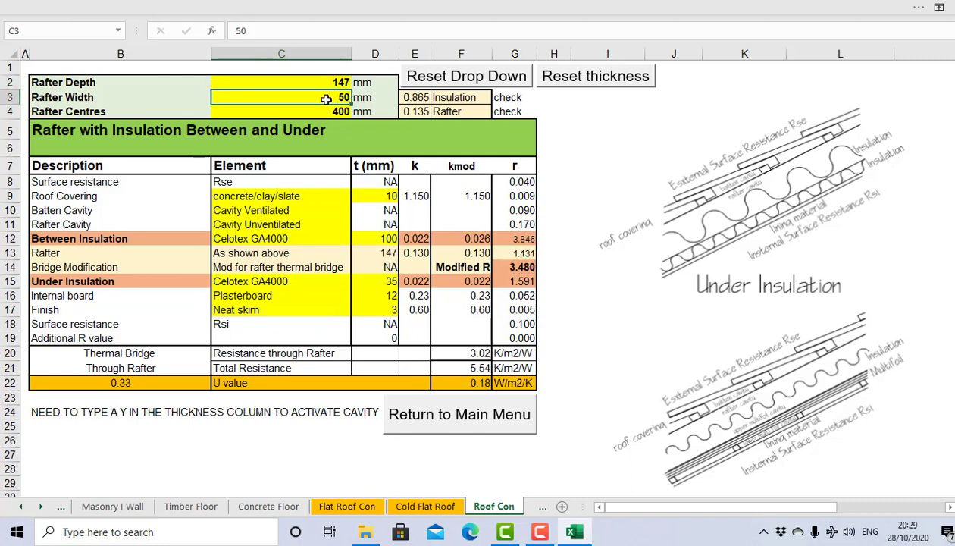
Set the rafter width to 47 mm and reset the element selections and thicknesses in the roof calculation
type("47")
left_click(604, 120)
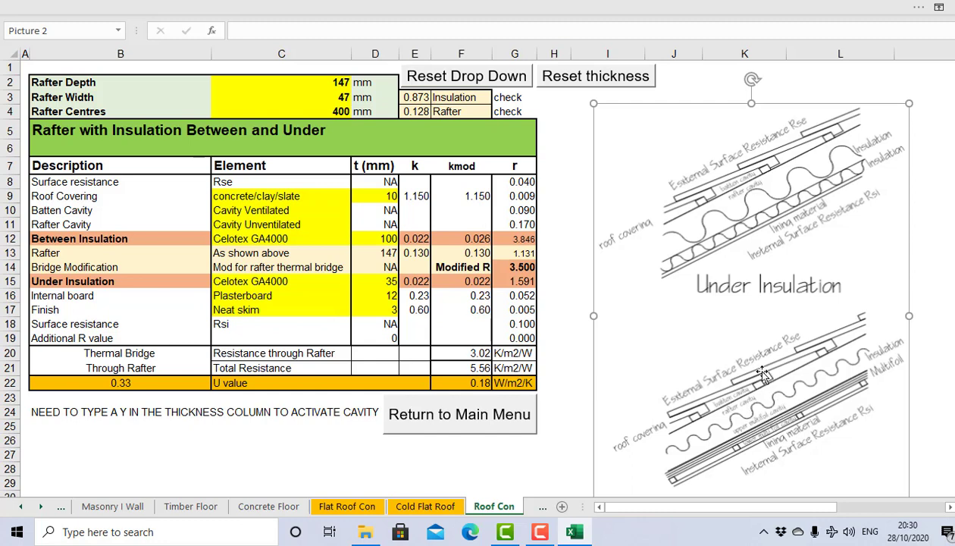
scroll(764, 374, "down", 1)
scroll(746, 379, "up", 1)
left_click(506, 82)
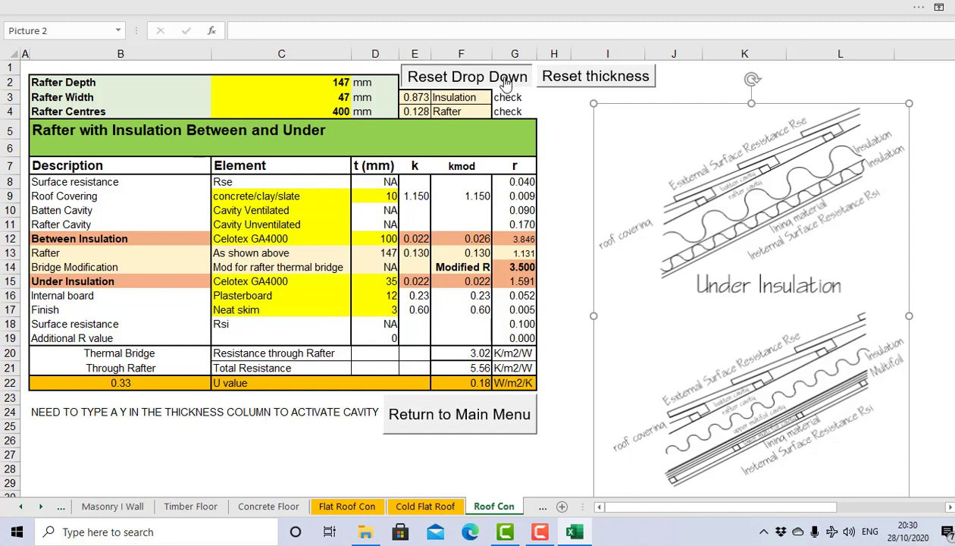
left_click(570, 79)
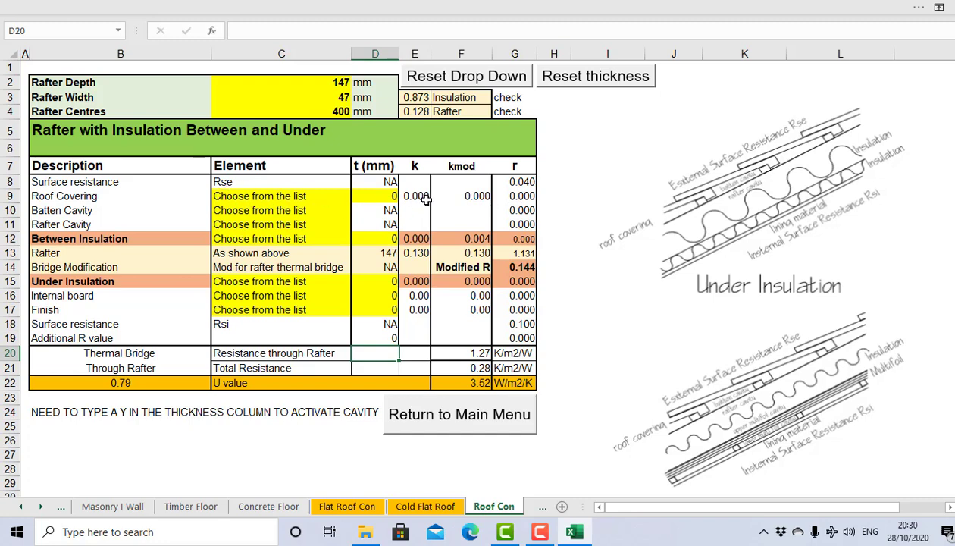
Set the roof covering to concrete/clay/slate with a thickness of 10 mm
left_click(240, 196)
left_click(358, 196)
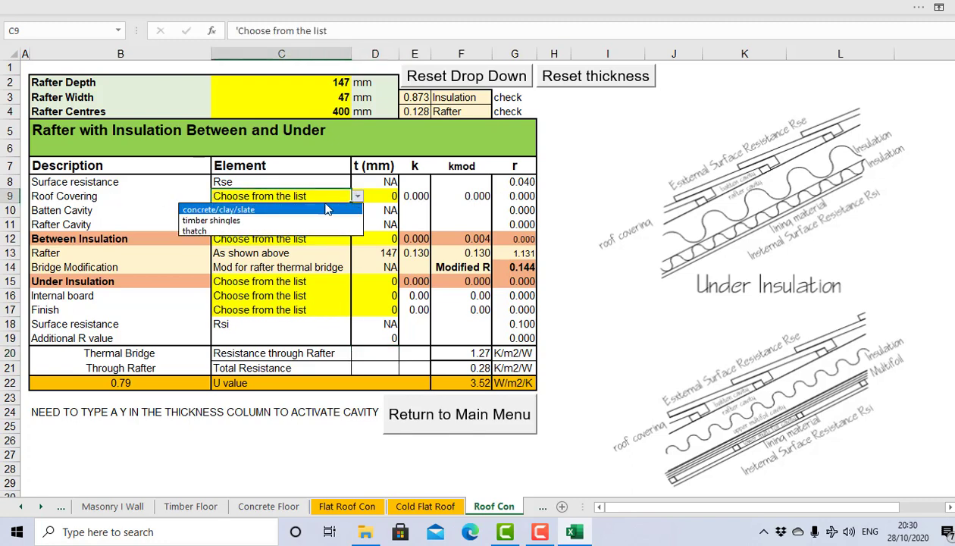
left_click(249, 211)
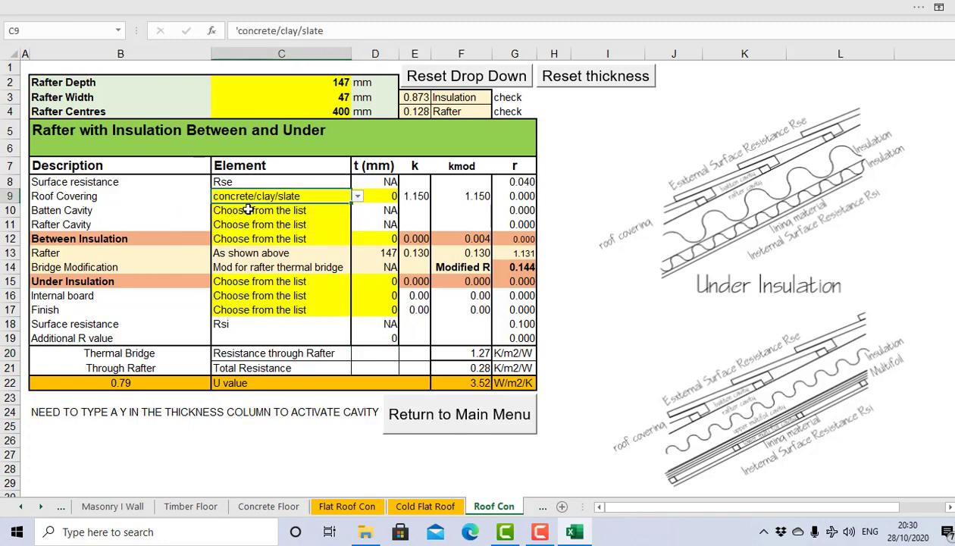
left_click(386, 197)
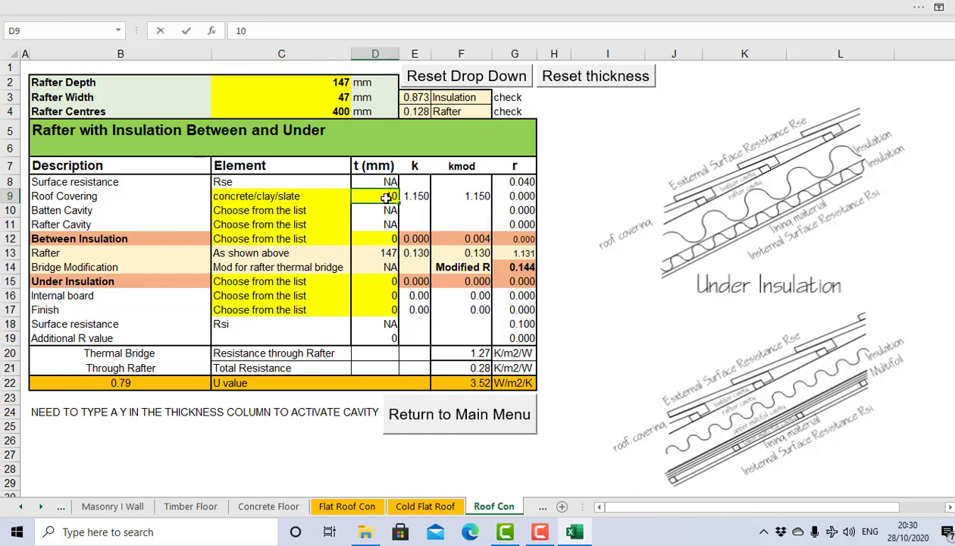
key("Return")
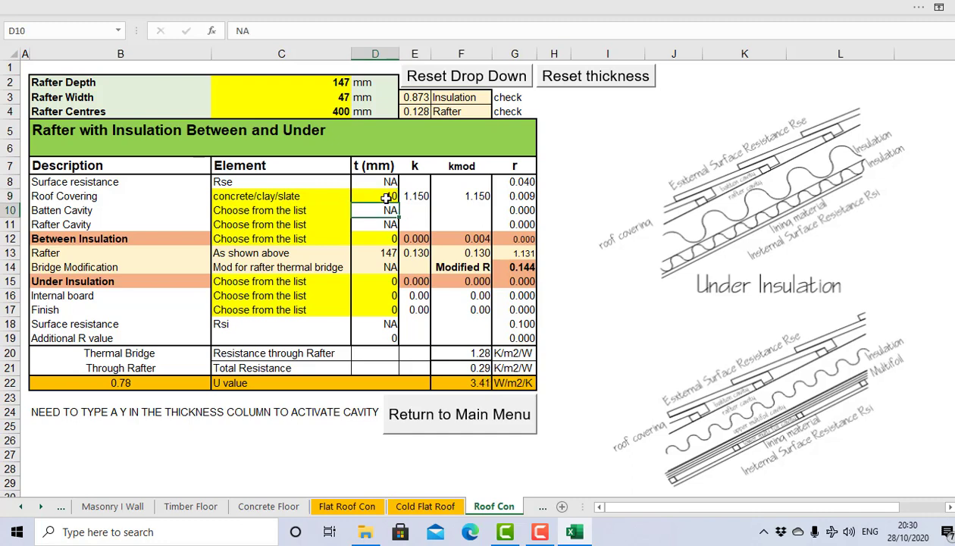
Set the batten cavity element to Cavity Ventilated
left_click(90, 211)
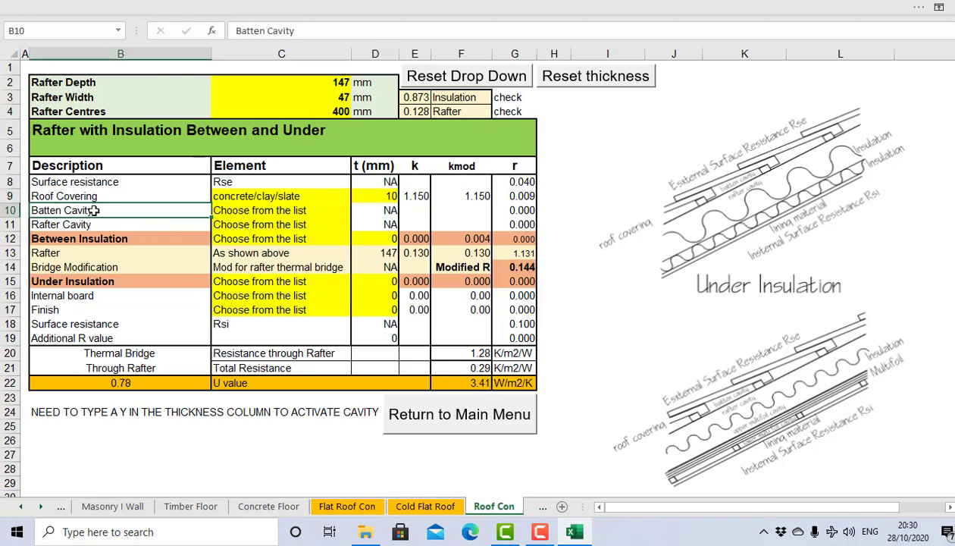
left_click(244, 210)
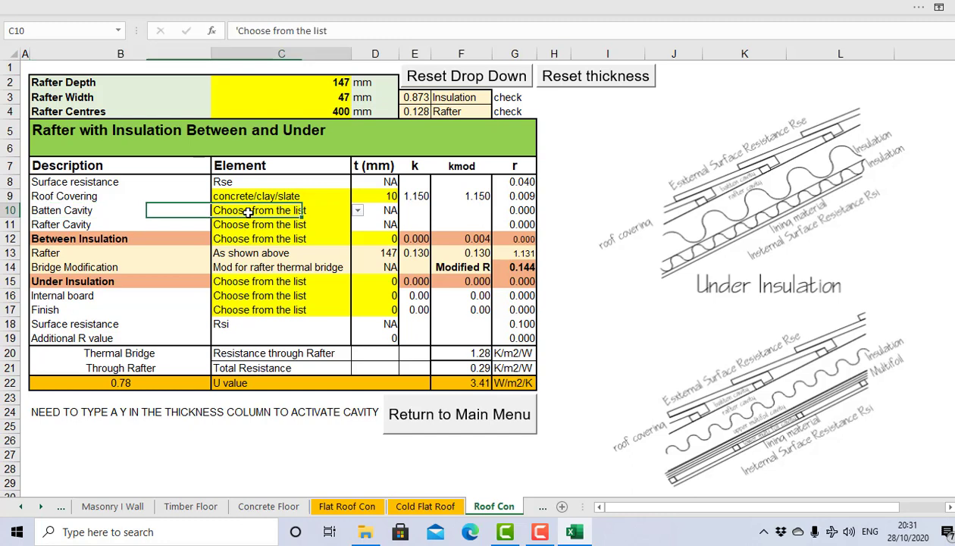
left_click(357, 211)
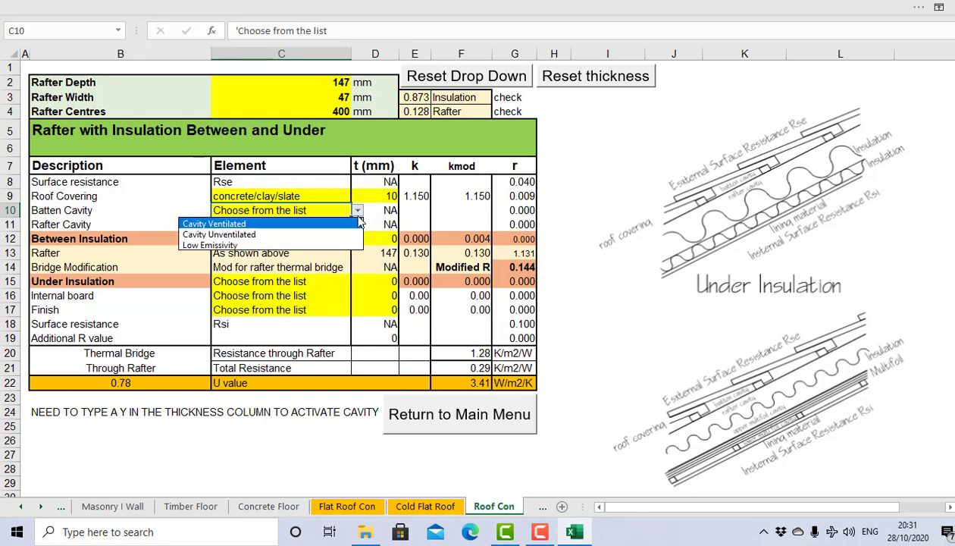
left_click(303, 224)
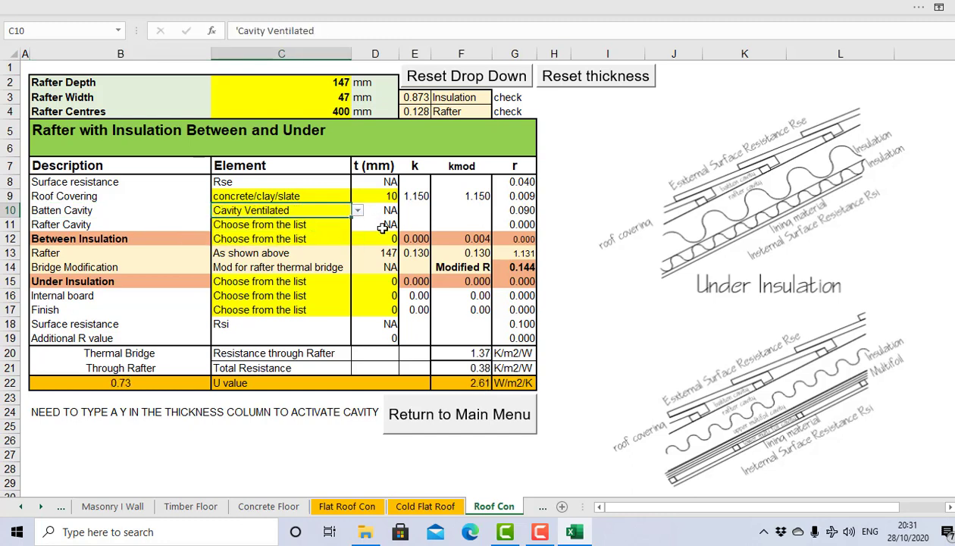
Set the rafter cavity element to Cavity Unventilated
left_click(92, 224)
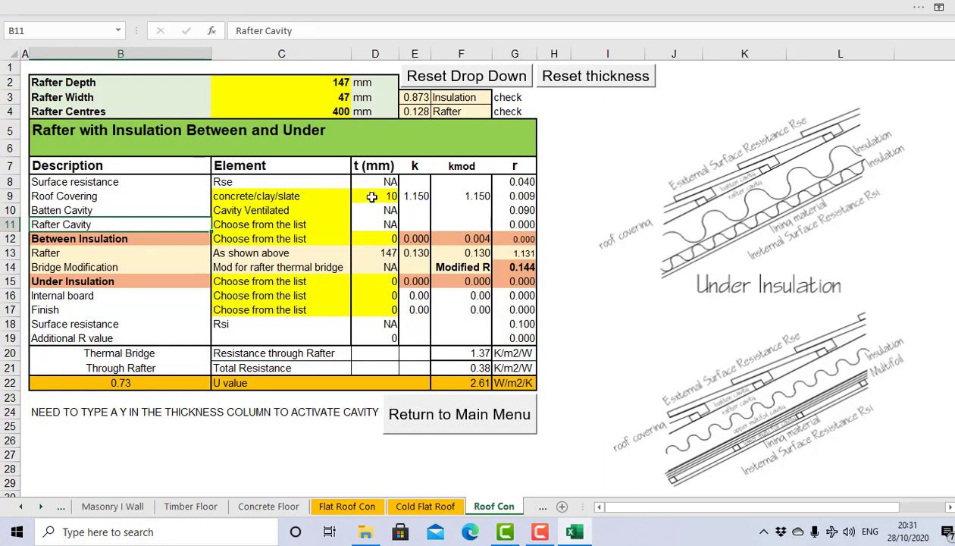
left_click(319, 223)
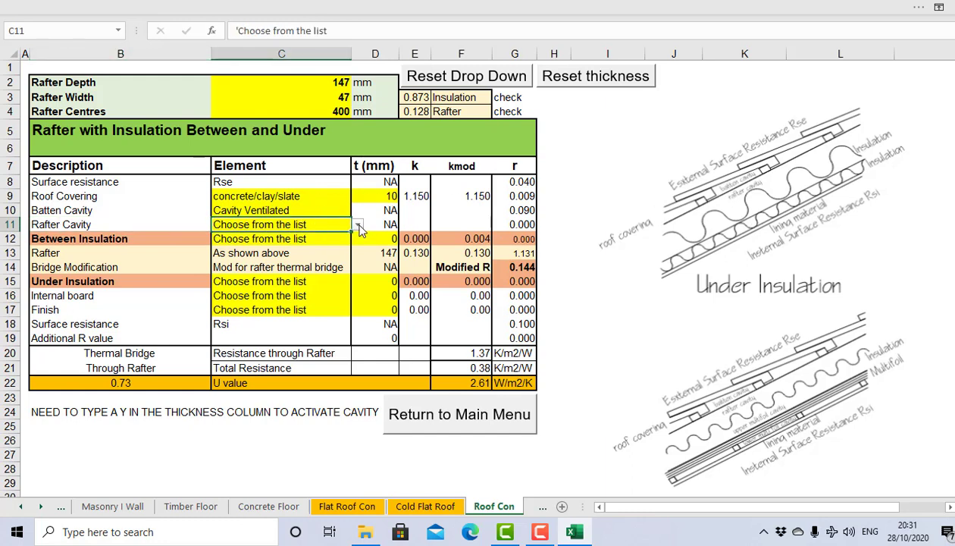
left_click(358, 226)
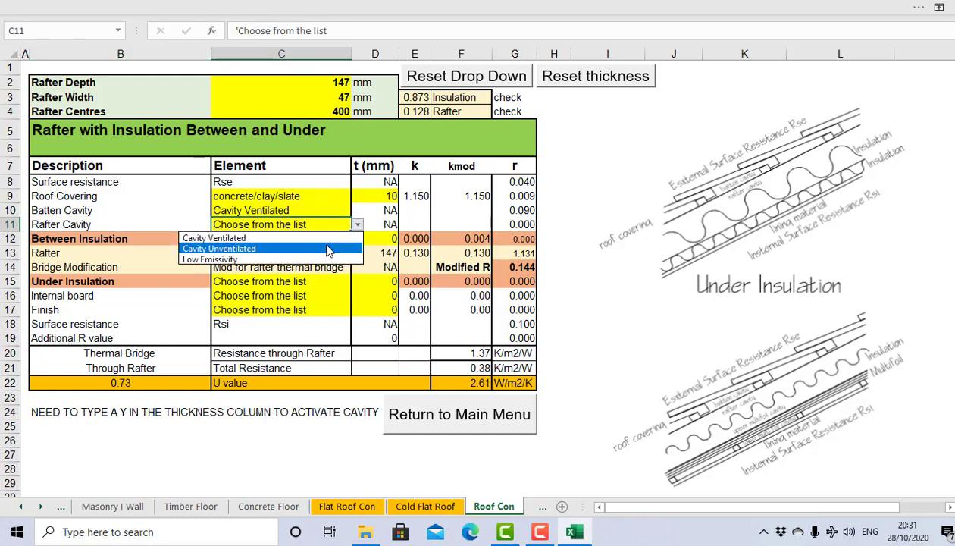
left_click(329, 250)
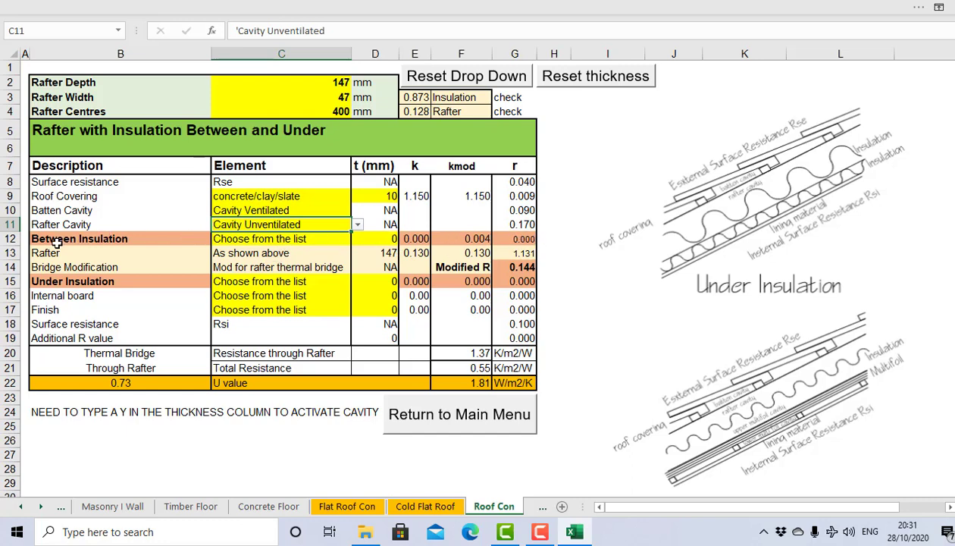
Choose Celotex GA4000 as the insulation between the rafters, with a thickness of 100 mm
left_click(244, 239)
left_click(358, 239)
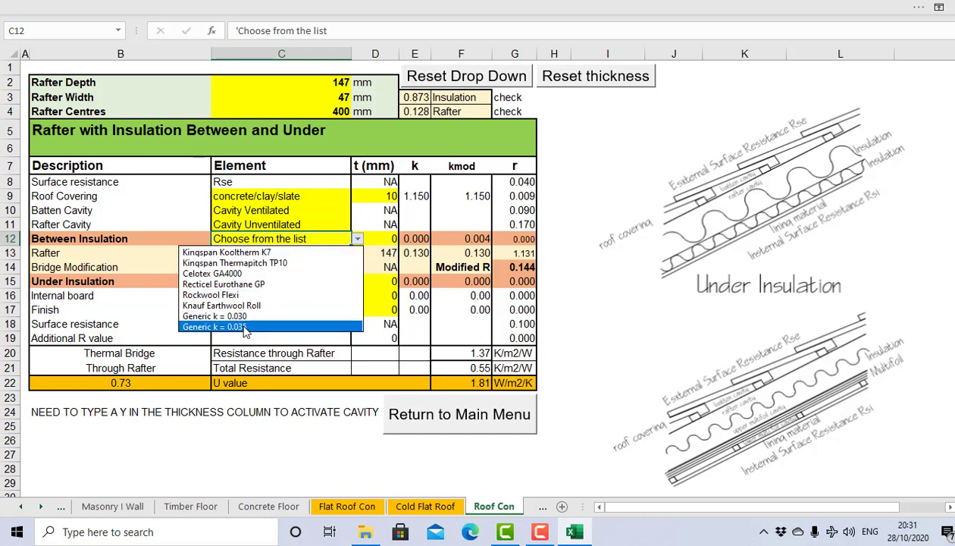
left_click(277, 273)
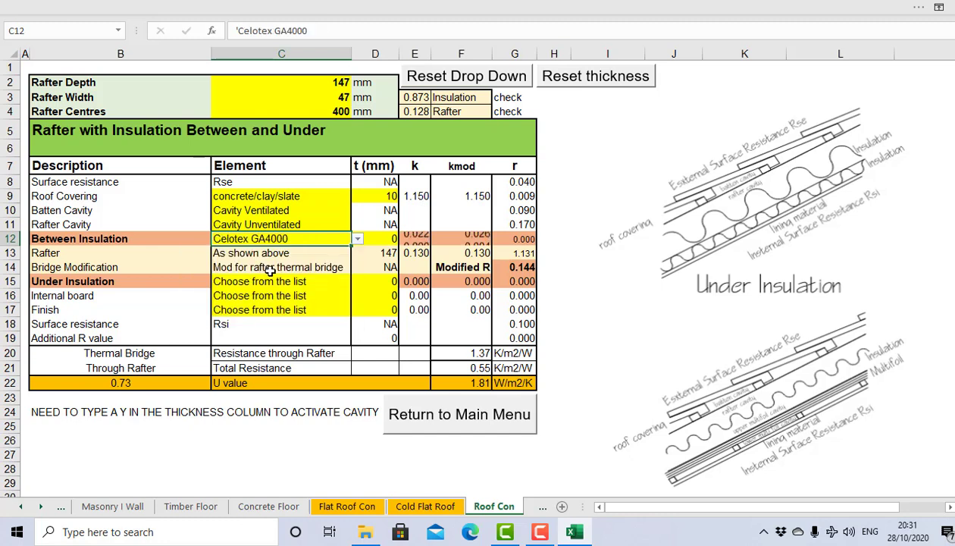
left_click(387, 240)
type("1")
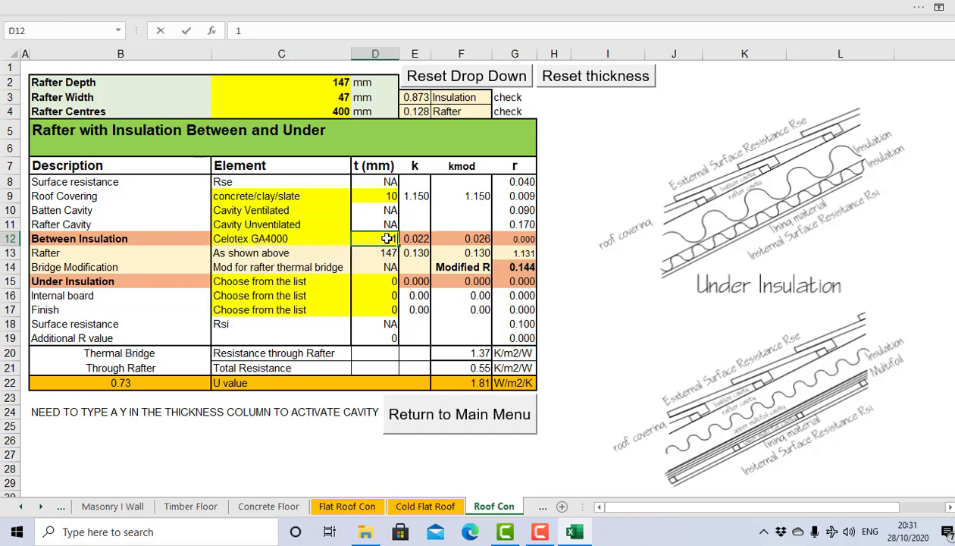
type("00")
key("Return")
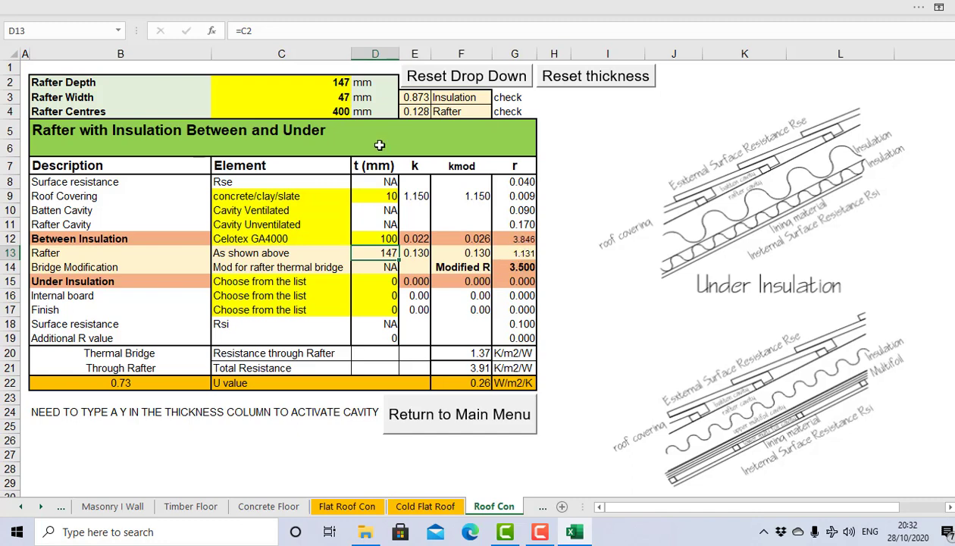
Try rafter centres of 200 mm to compare the effect on the U value
left_click(337, 112)
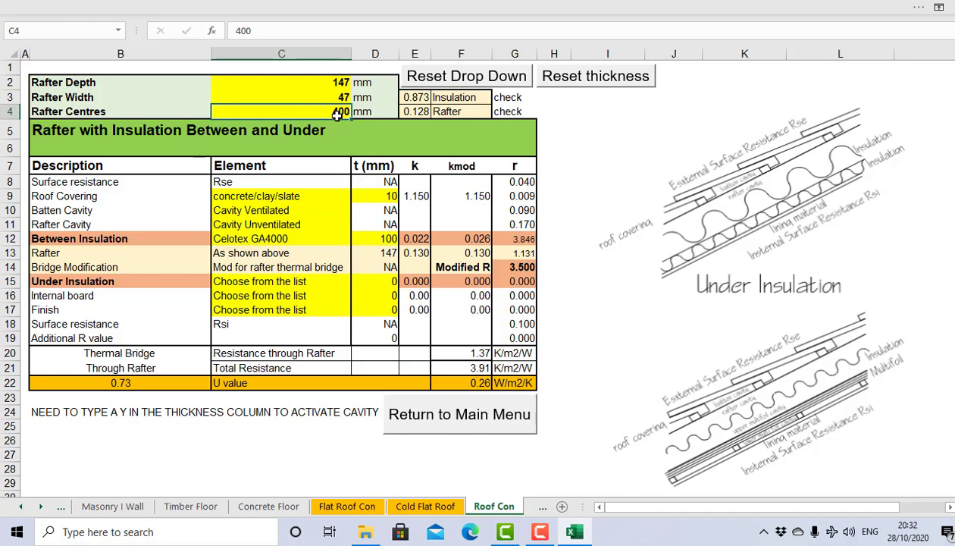
type("20")
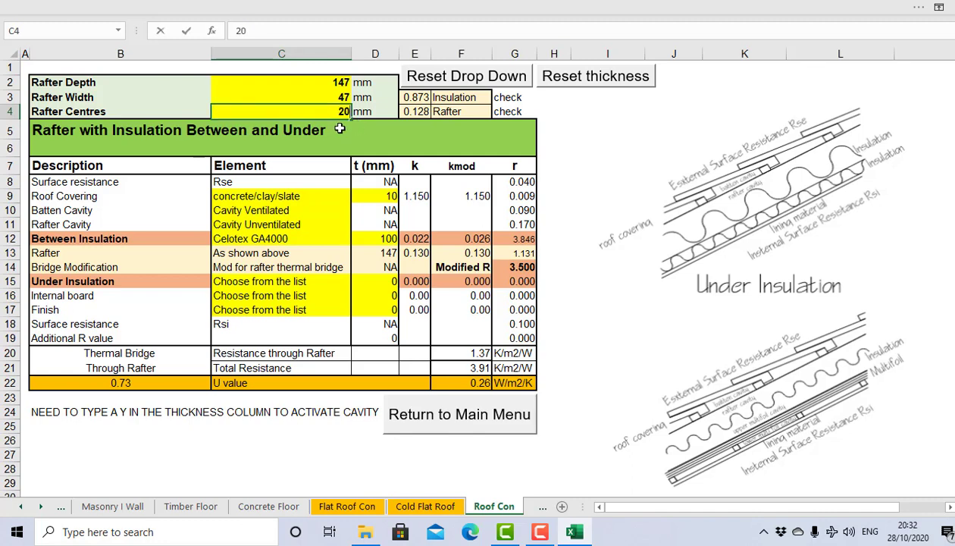
type("0")
key("Return")
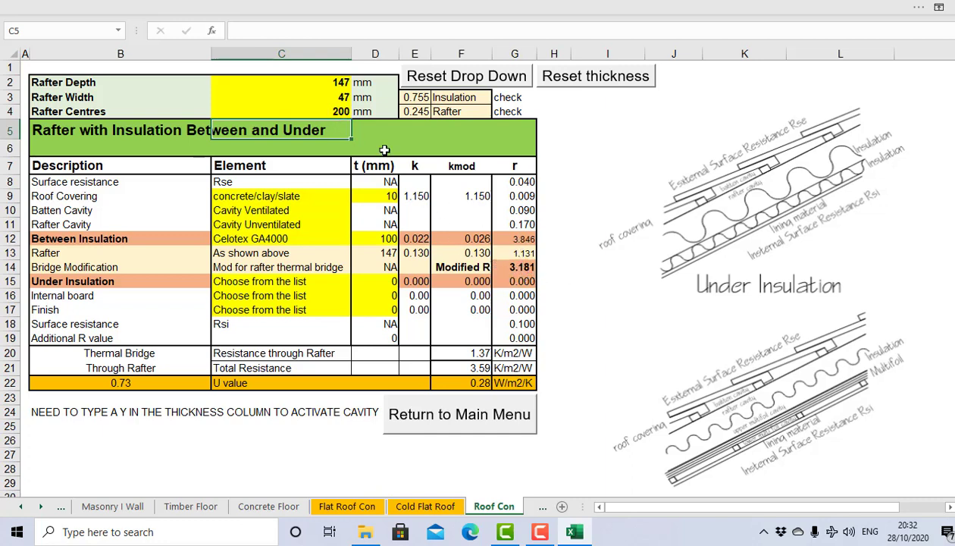
Try rafter centres of 600 mm to compare the effect on the U value
left_click(332, 112)
type("6")
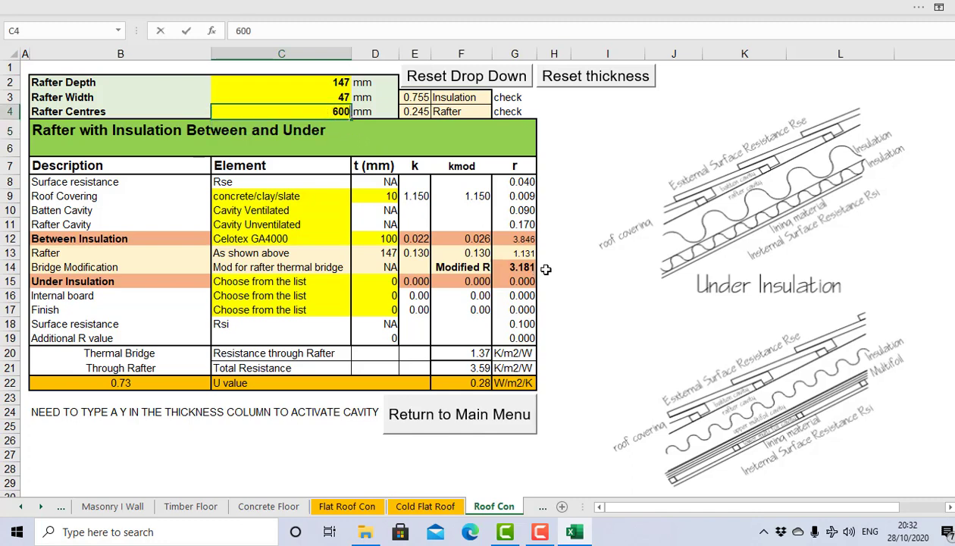
key("Return")
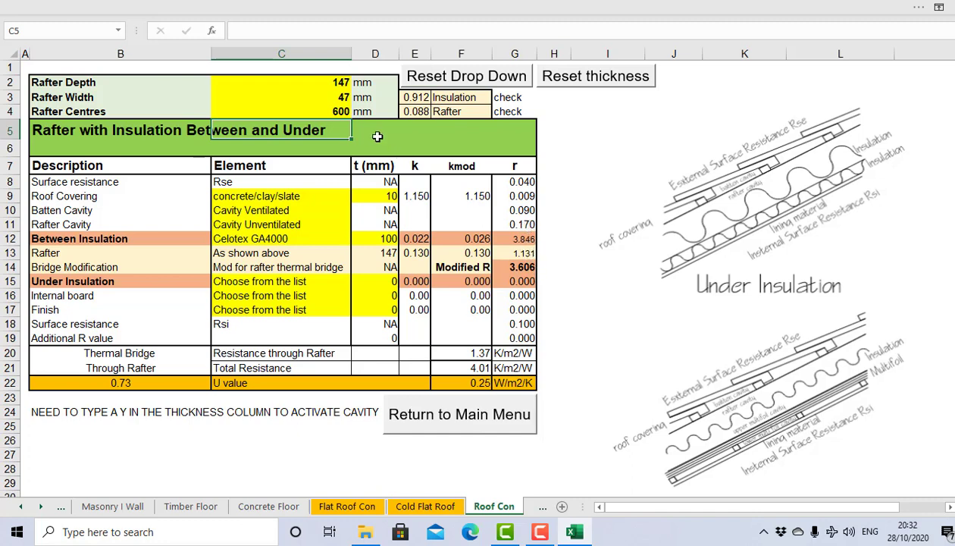
Set the rafter centres back to 400 mm
left_click(341, 113)
type("4")
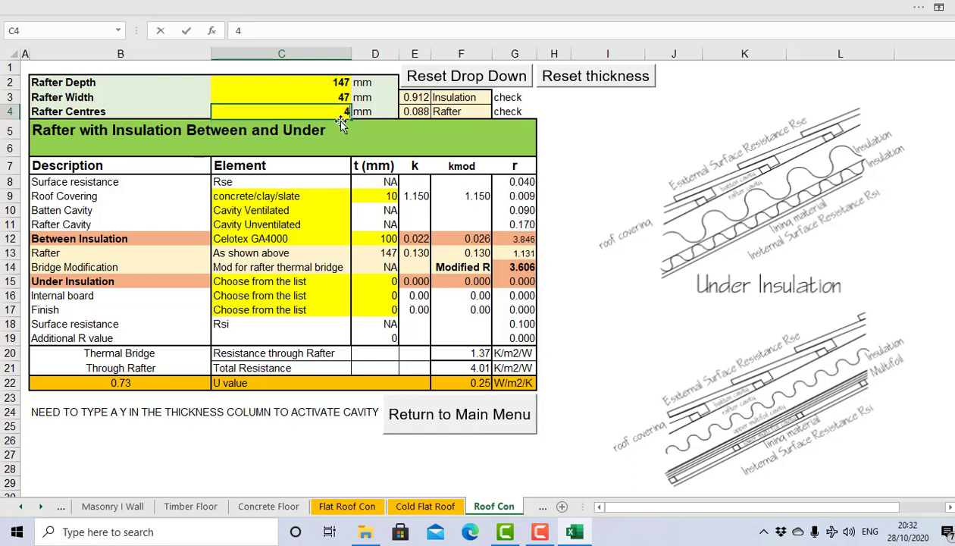
type("00")
key("Return")
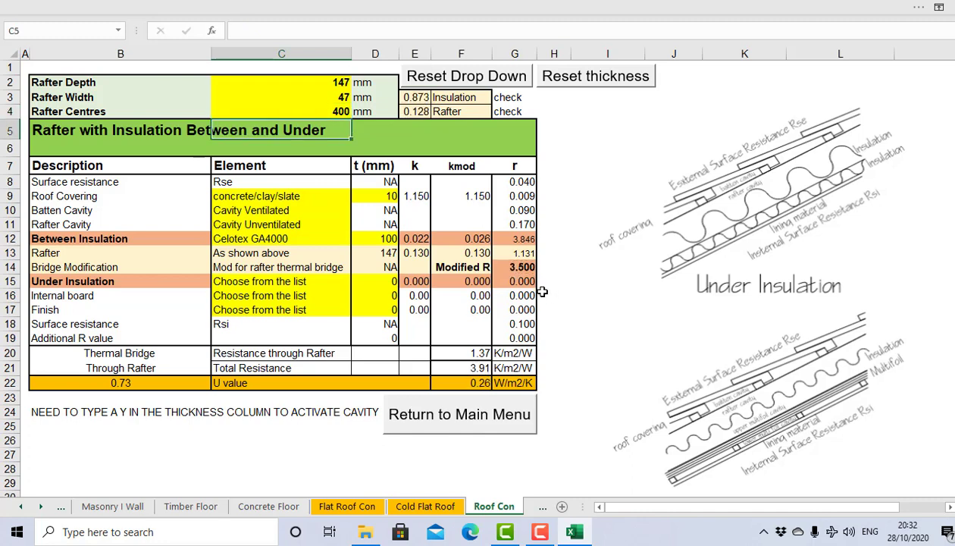
Choose generic 0.035 as the insulation under the rafters, with a thickness of 50 mm
left_click(267, 283)
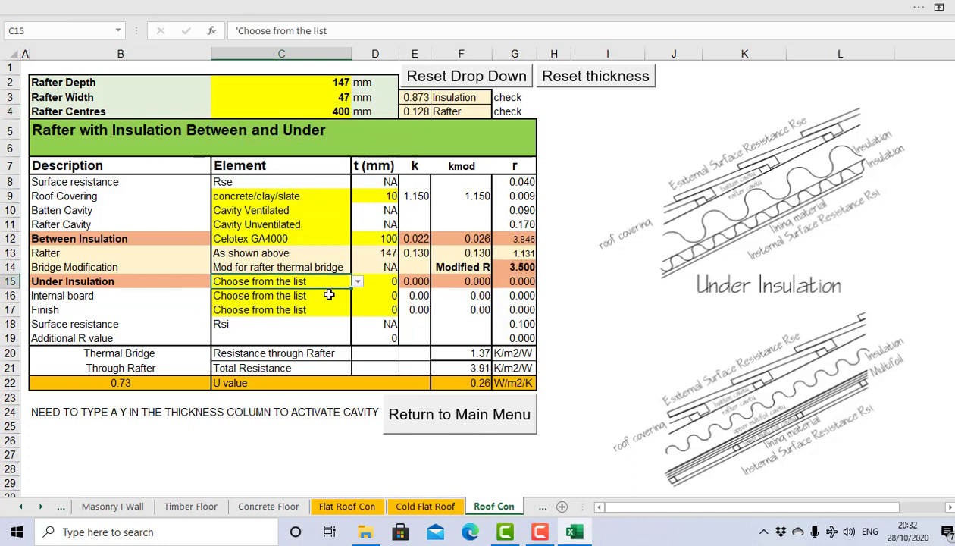
left_click(357, 281)
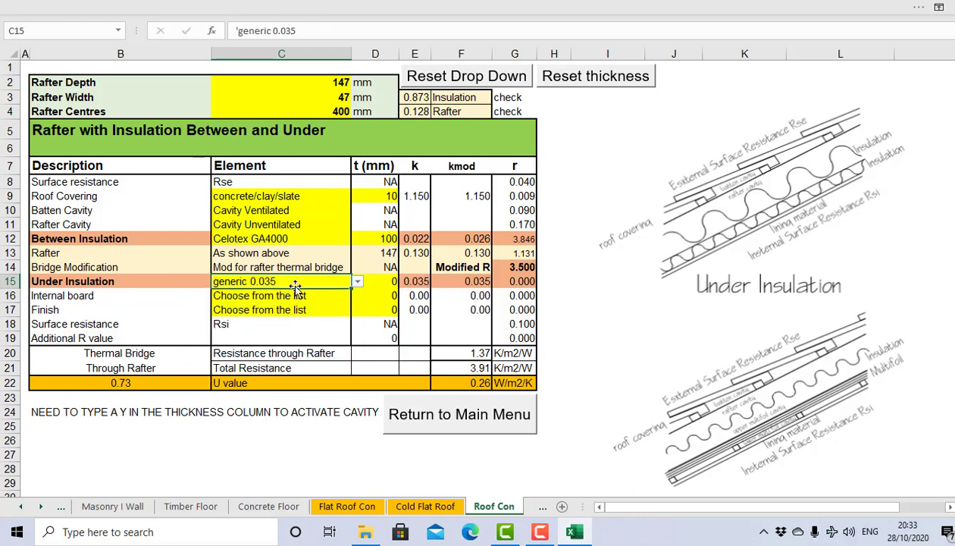
left_click(388, 283)
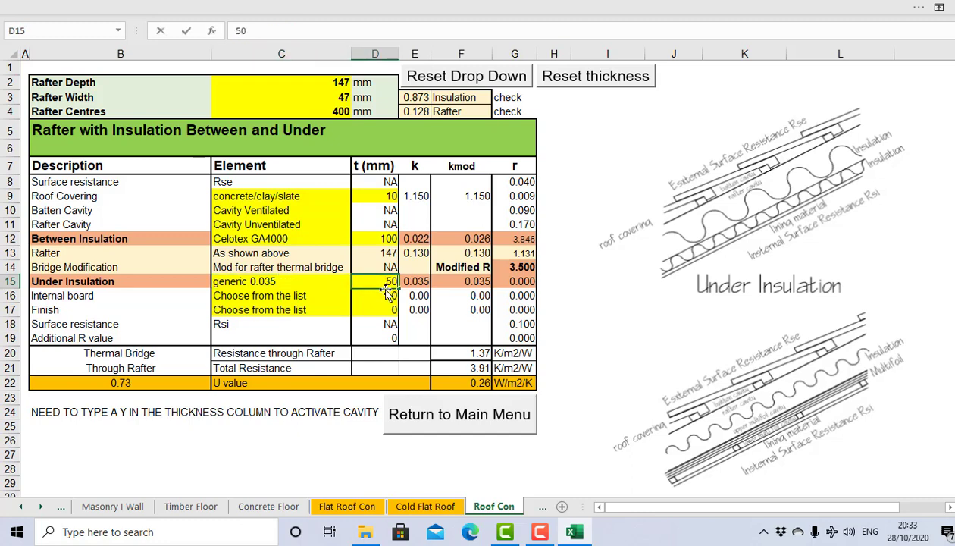
type("50")
key("Return")
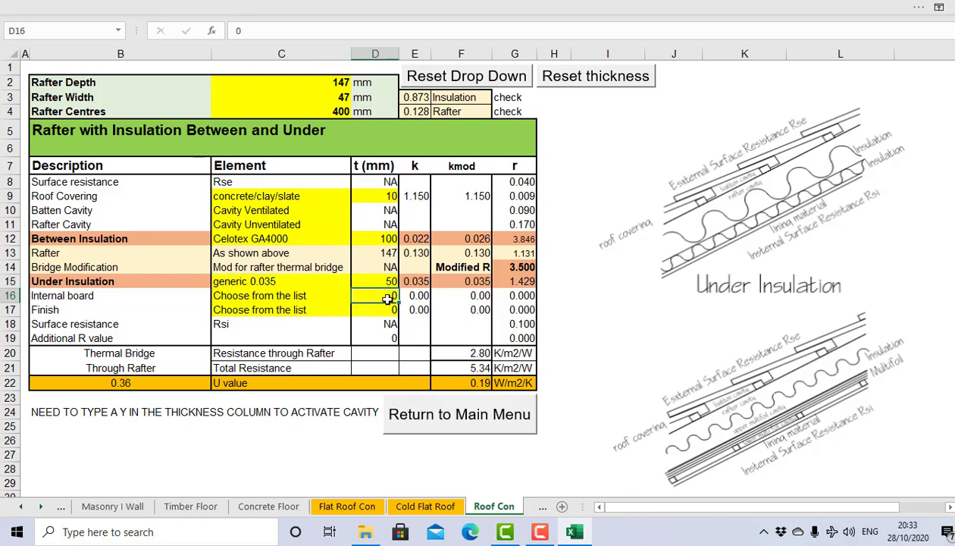
Choose Plasterboard as the internal board and set its thickness to 12 mm
left_click(297, 296)
left_click(357, 295)
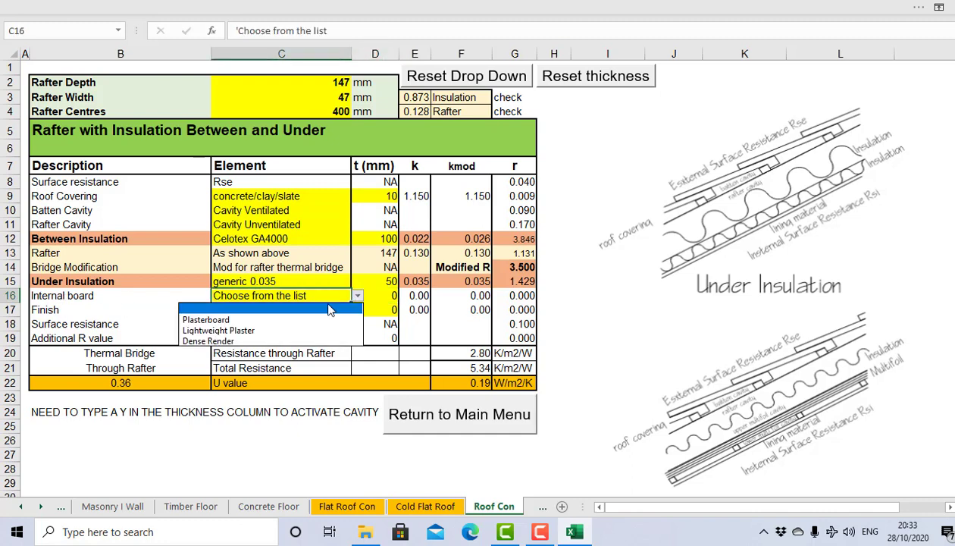
left_click(241, 319)
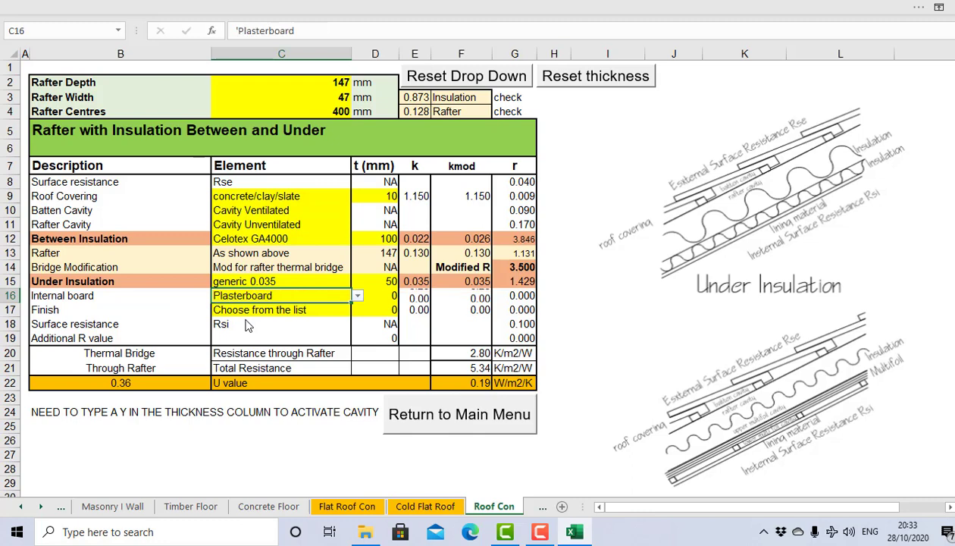
left_click(392, 298)
type("12")
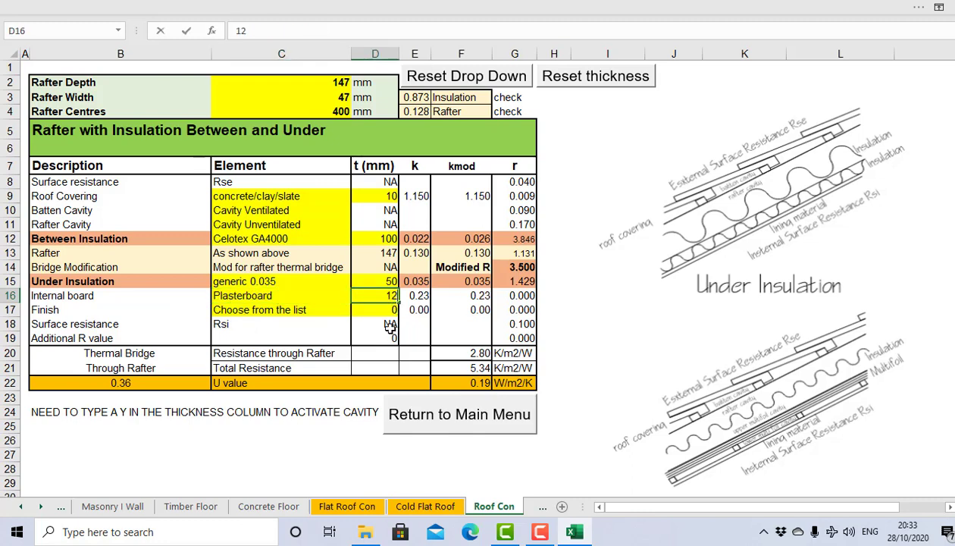
left_click(413, 338)
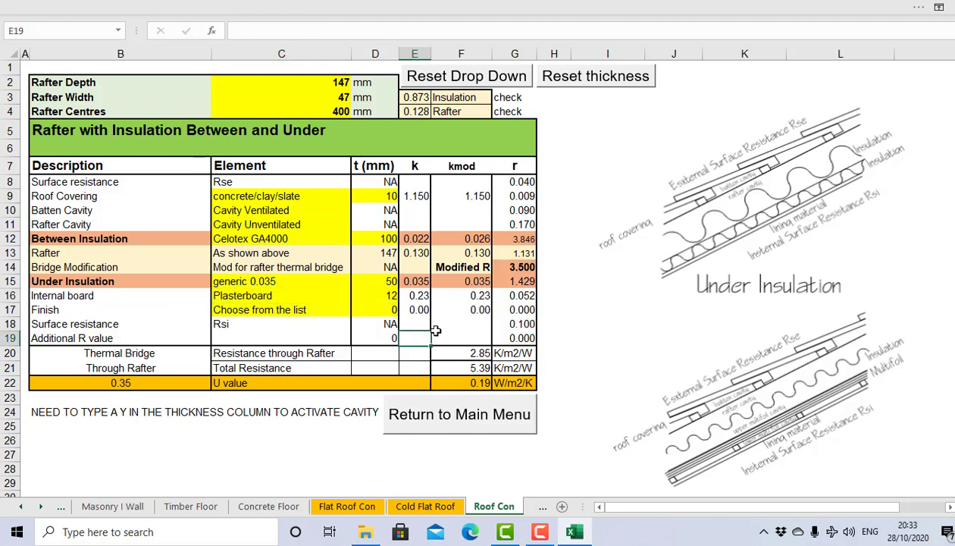
Choose Neat skim as the finish and set its thickness to 3 mm
left_click(384, 309)
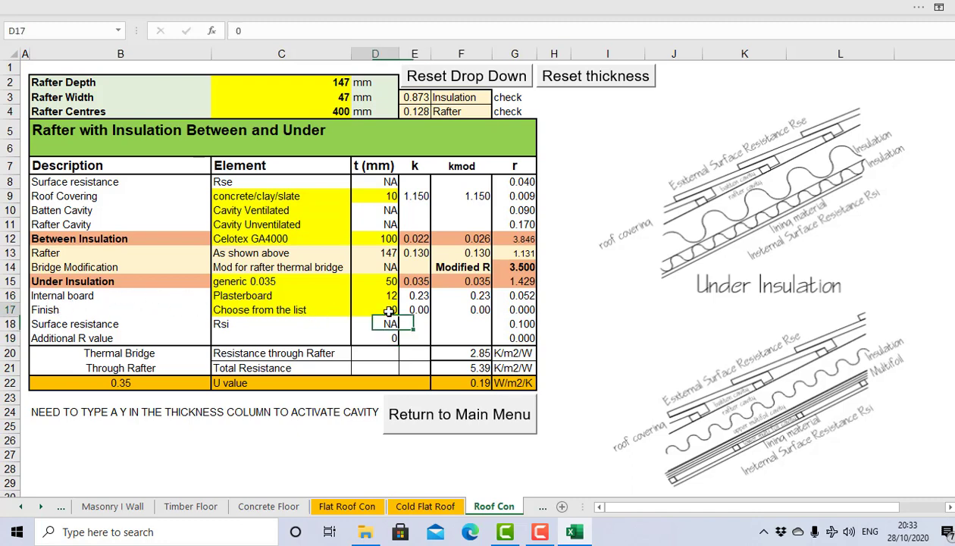
left_click(315, 313)
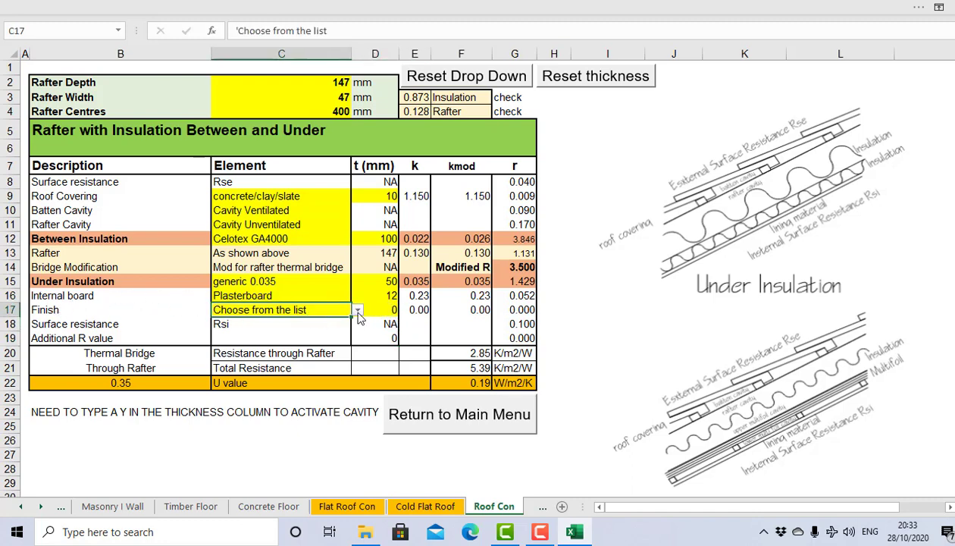
left_click(357, 311)
left_click(275, 336)
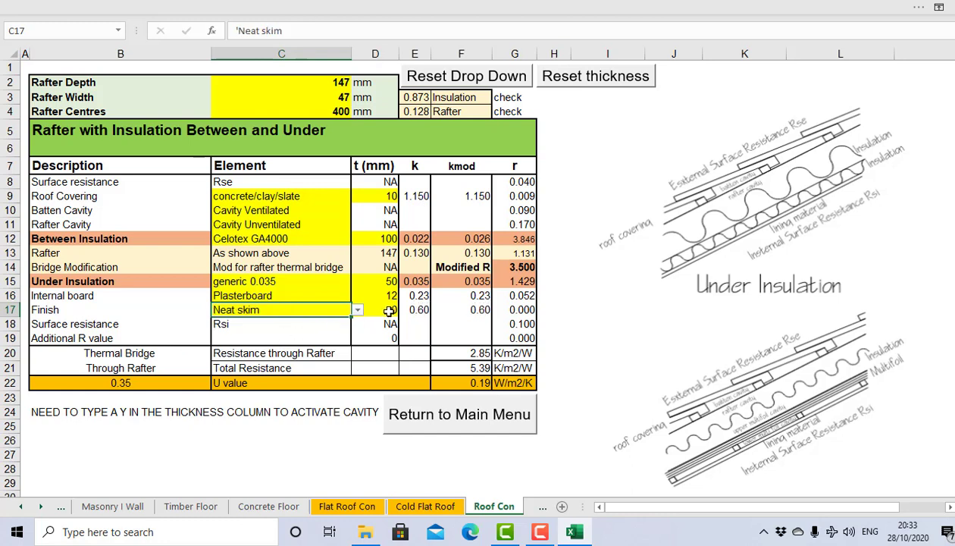
left_click(384, 310)
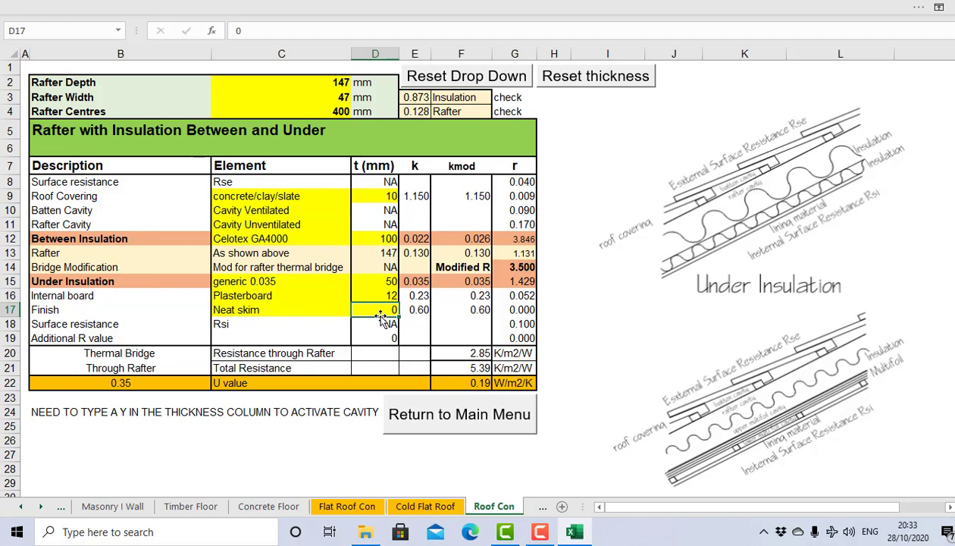
type("3")
left_click(413, 338)
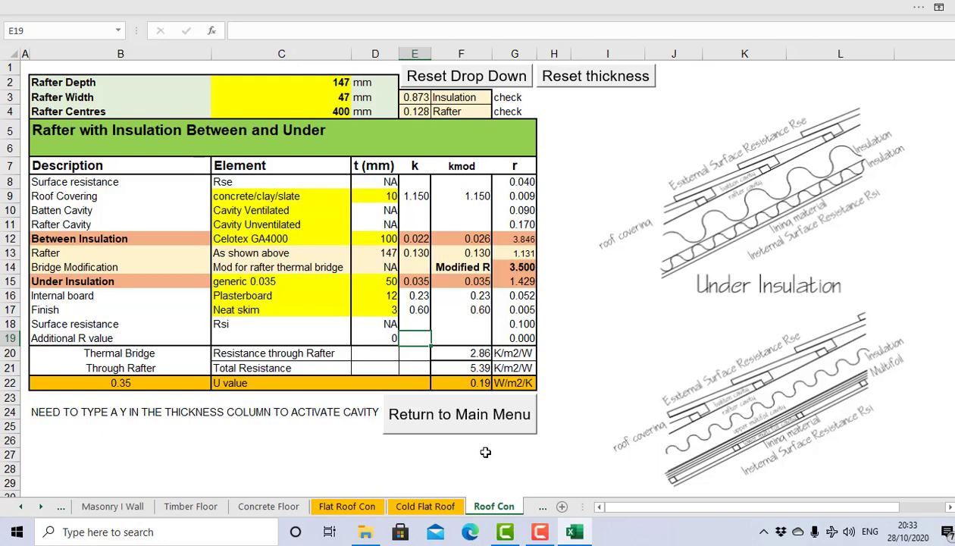
Try a thickness of 60 mm for the insulation under the rafters
left_click(388, 281)
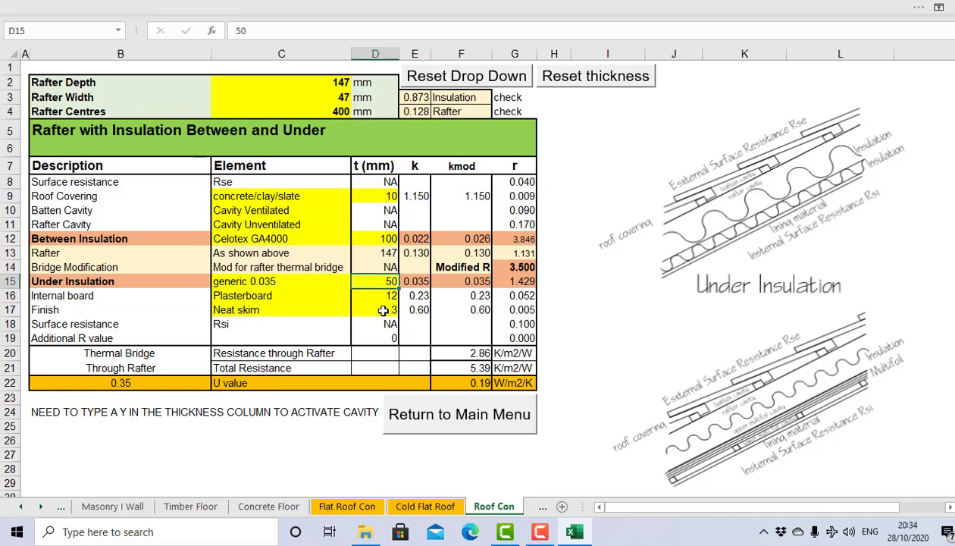
type("60")
key("Return")
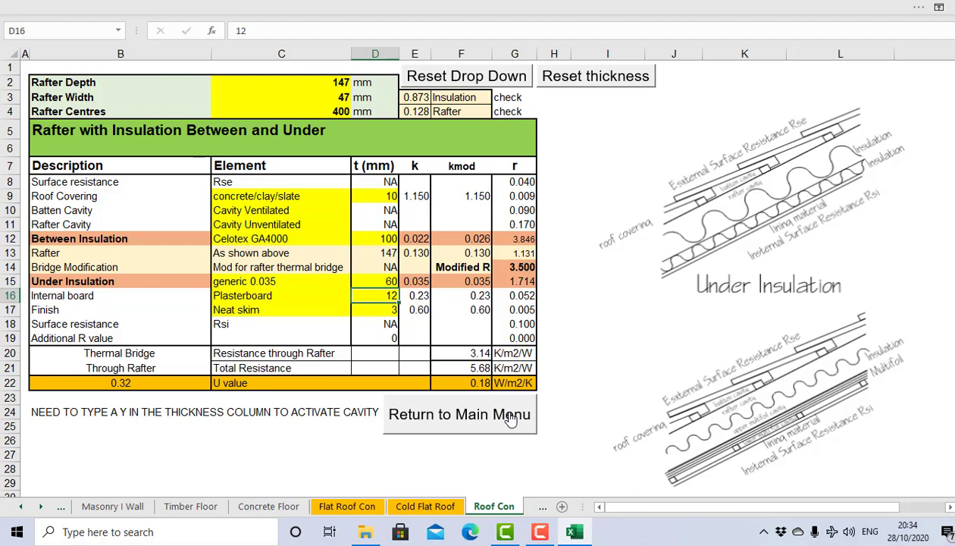
Change the insulation under the rafters to Celotex GA4000 with a thickness of 40 mm
left_click(275, 281)
left_click(357, 281)
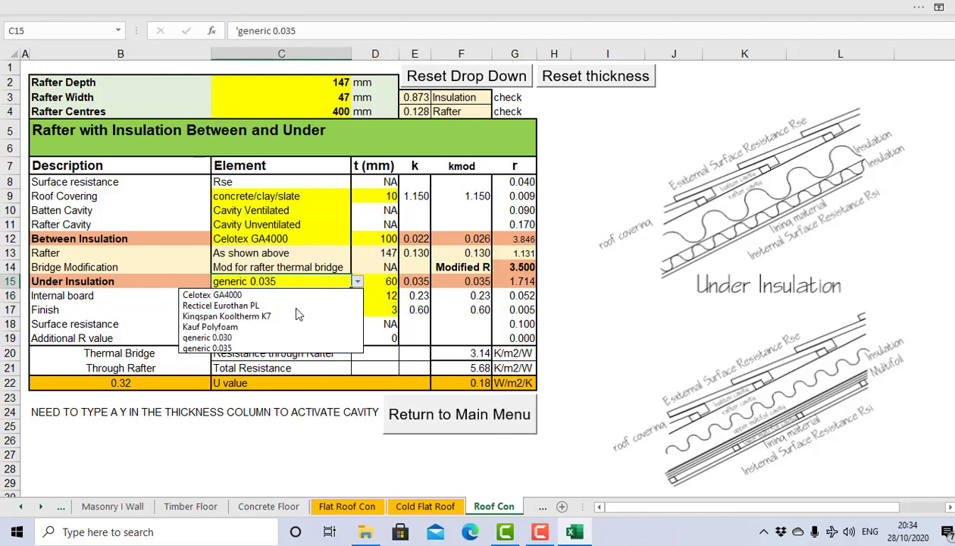
left_click(294, 294)
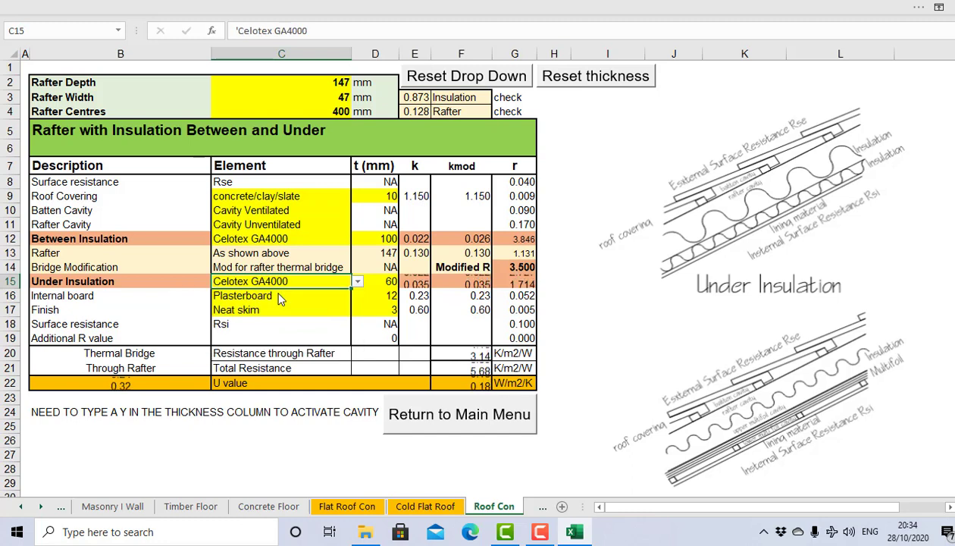
left_click(386, 280)
type("40")
key("Return")
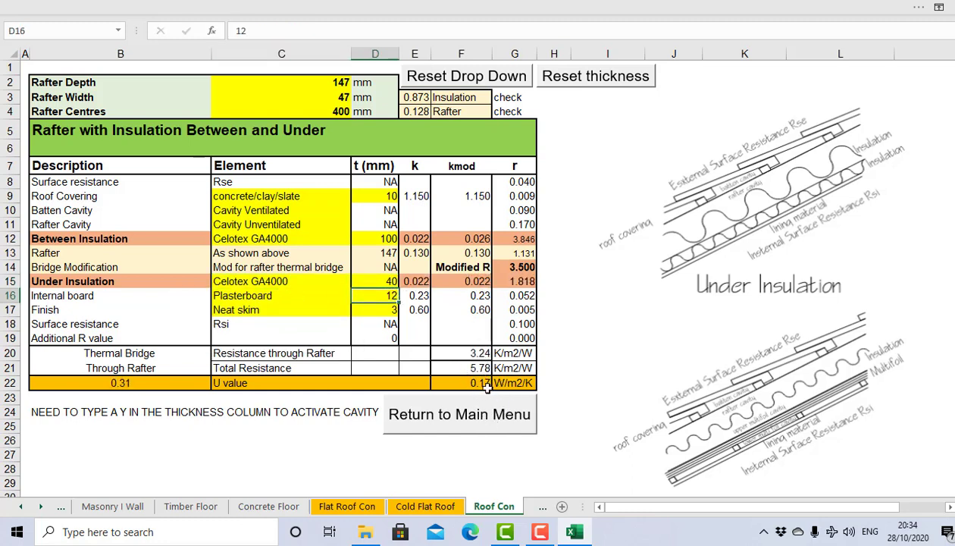
left_click(384, 282)
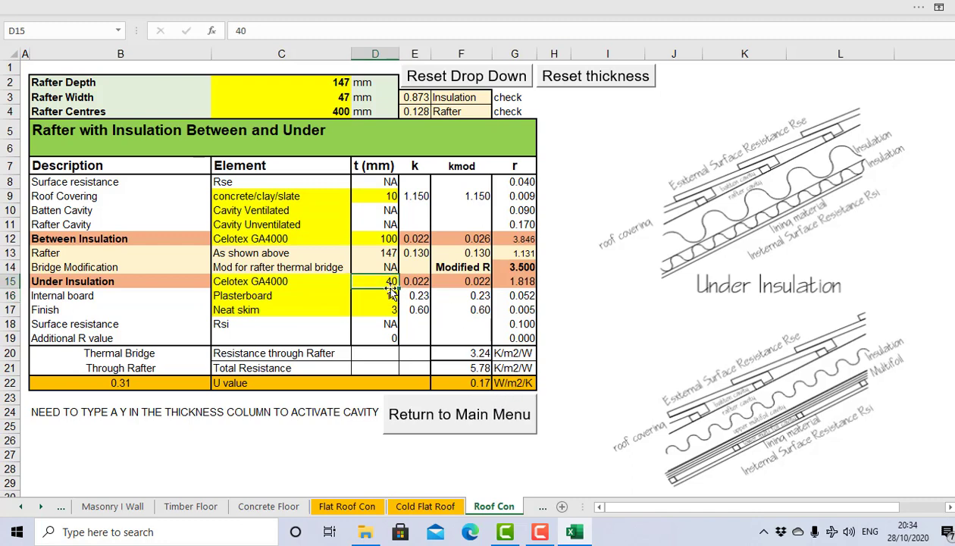
left_click(543, 398)
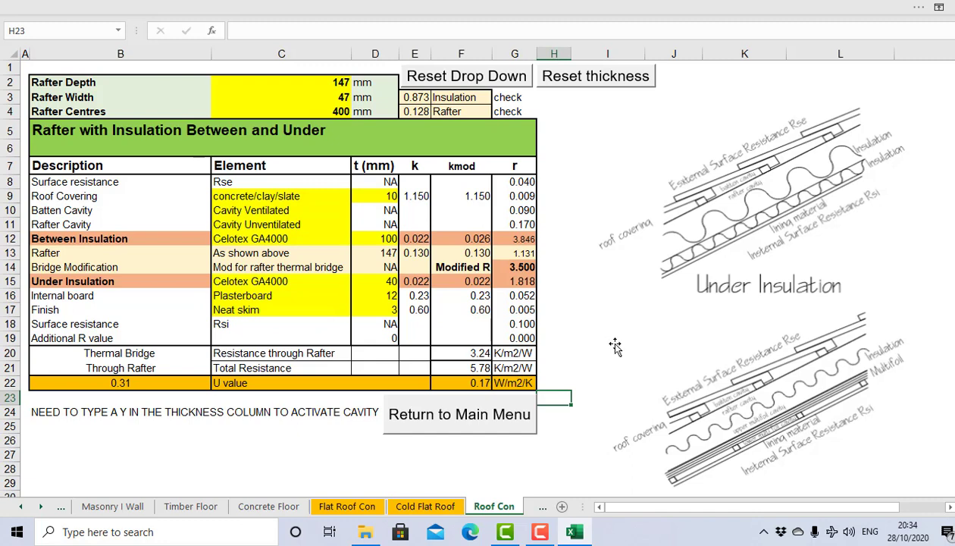
left_click(385, 284)
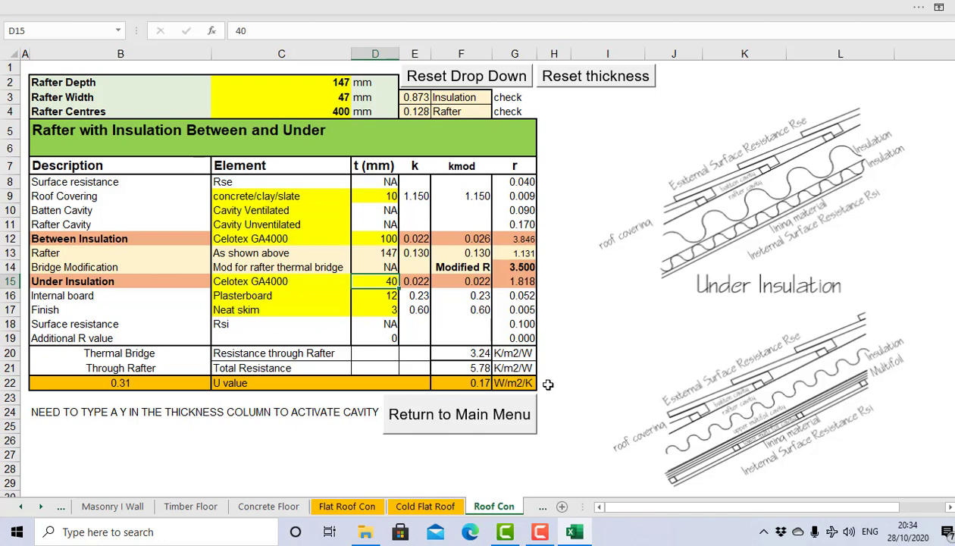
Return to the U value calculations menu and open the rafter calculation with insulation between + multi foil
left_click(460, 414)
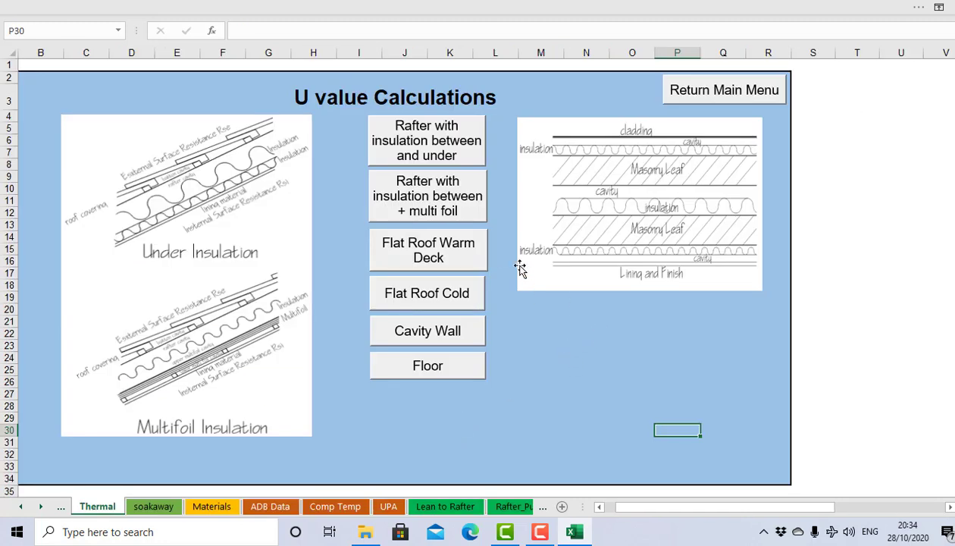
left_click(429, 191)
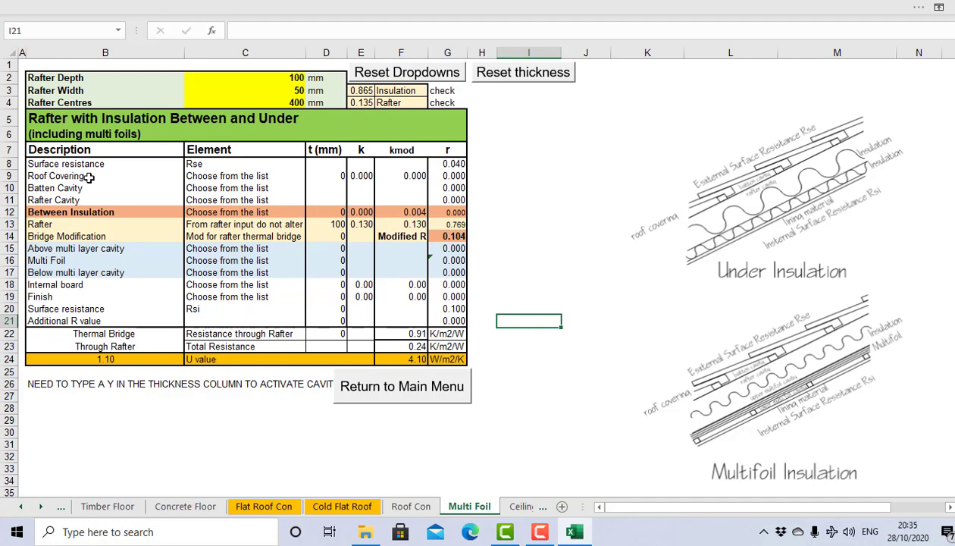
left_click(70, 163)
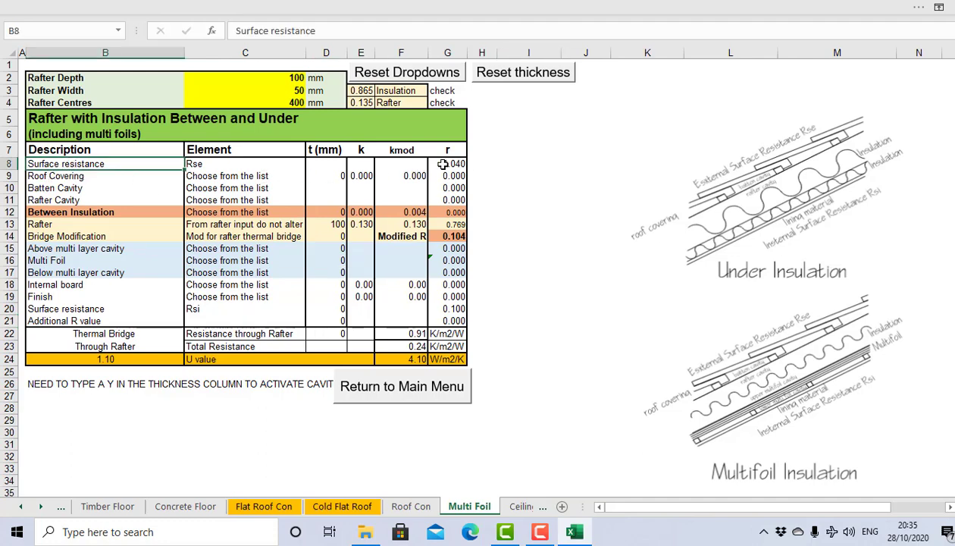
Choose concrete/clay/slate as the roof covering in the multi foil calculation and set its thickness to 10 mm
left_click(97, 178)
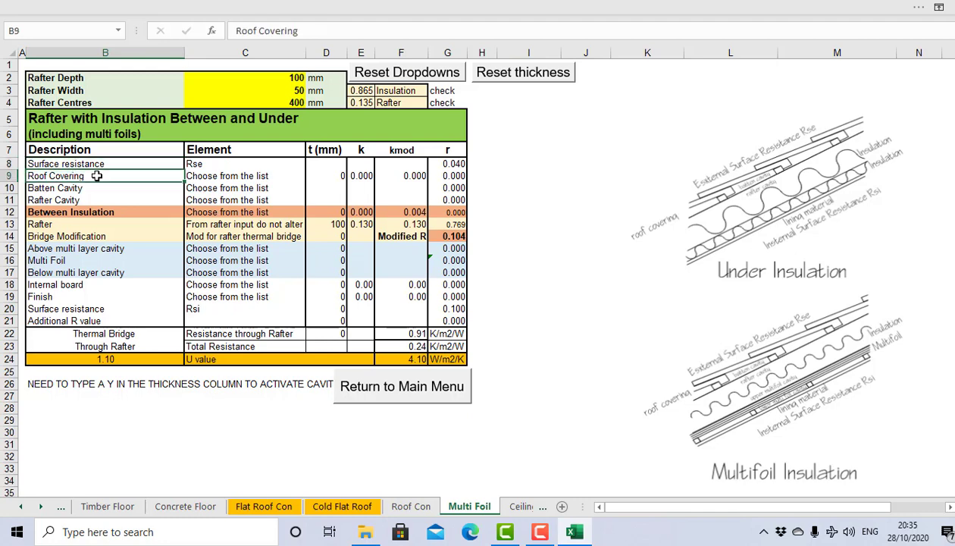
left_click(244, 176)
left_click(312, 177)
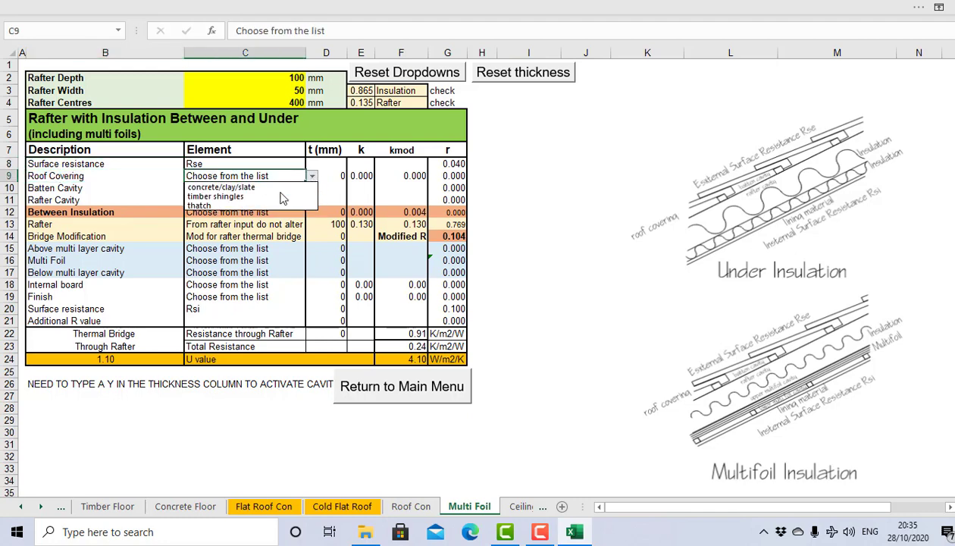
left_click(307, 185)
left_click(333, 179)
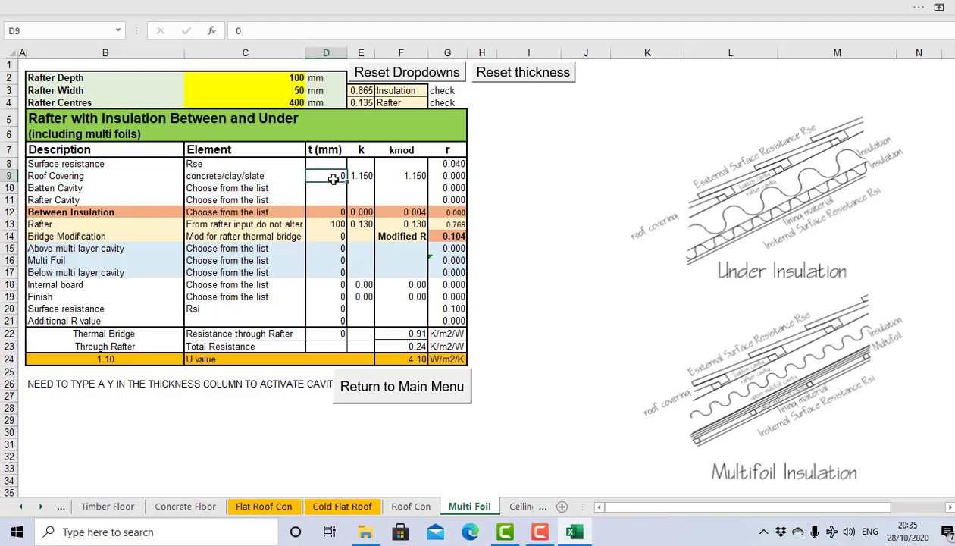
type("10")
key("Return")
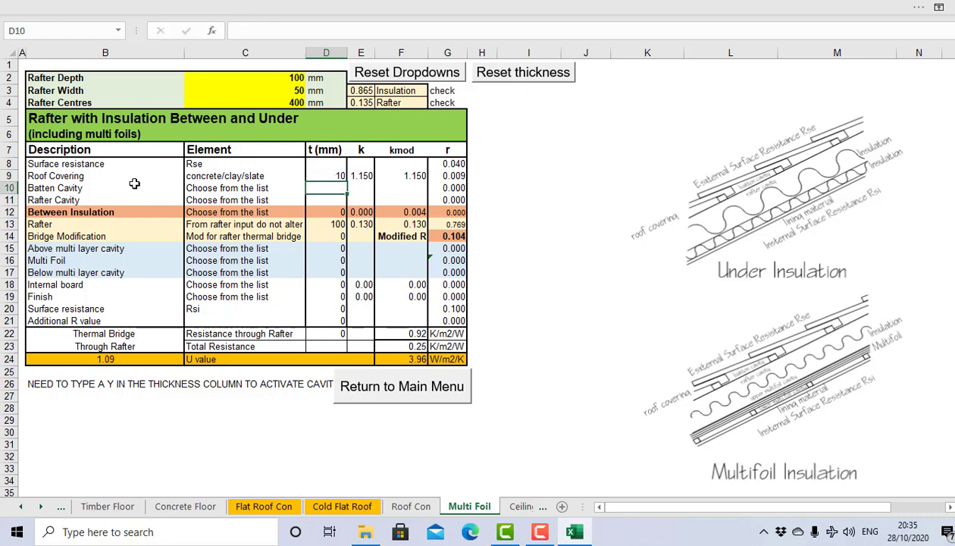
Try roof covering thicknesses of 56 mm and 25 mm to compare the U value, and set the thickness back to 10 mm
left_click(334, 176)
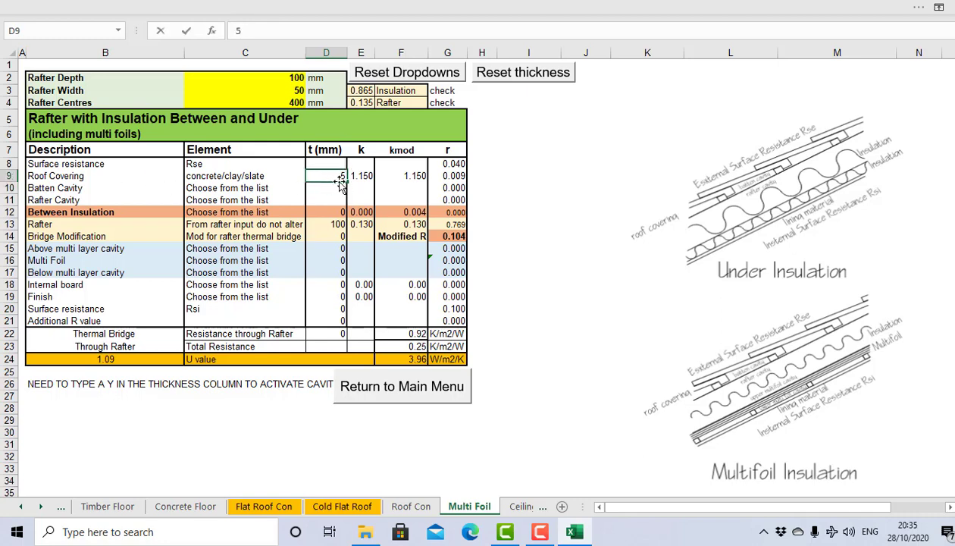
type("6")
key("Return")
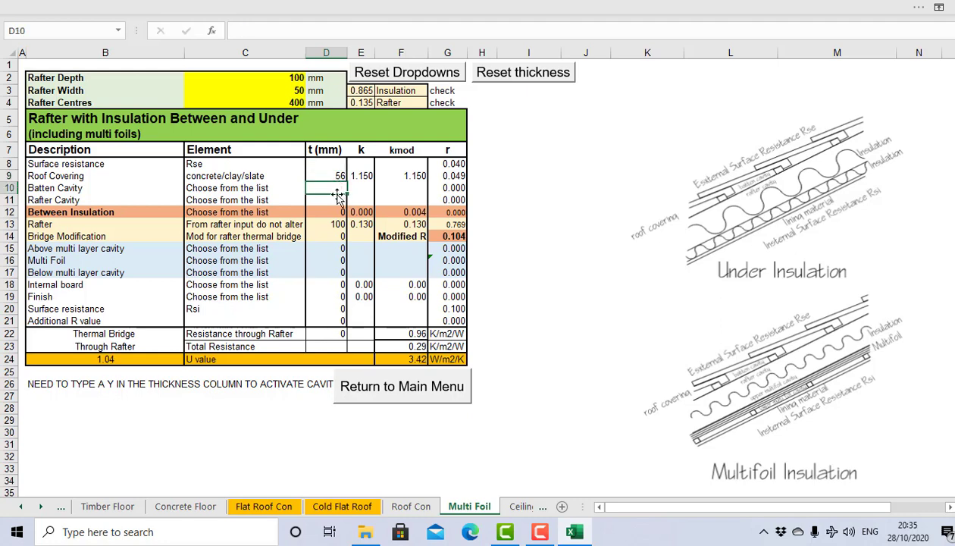
left_click(335, 178)
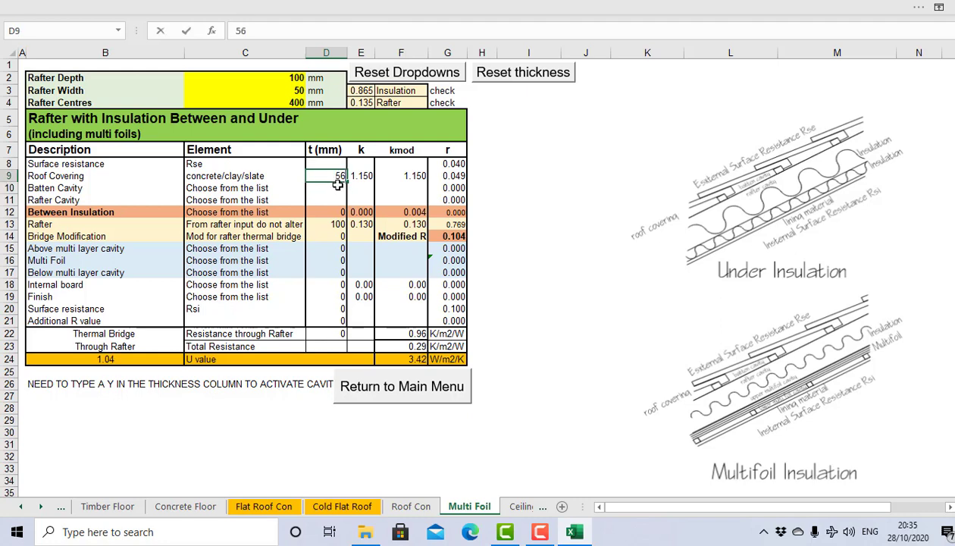
key("Return")
left_click(335, 176)
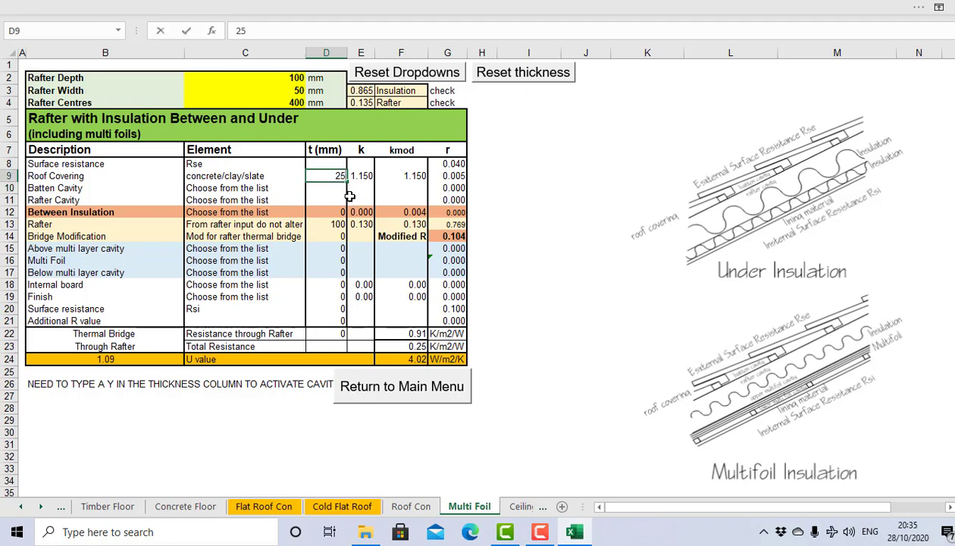
key("Return")
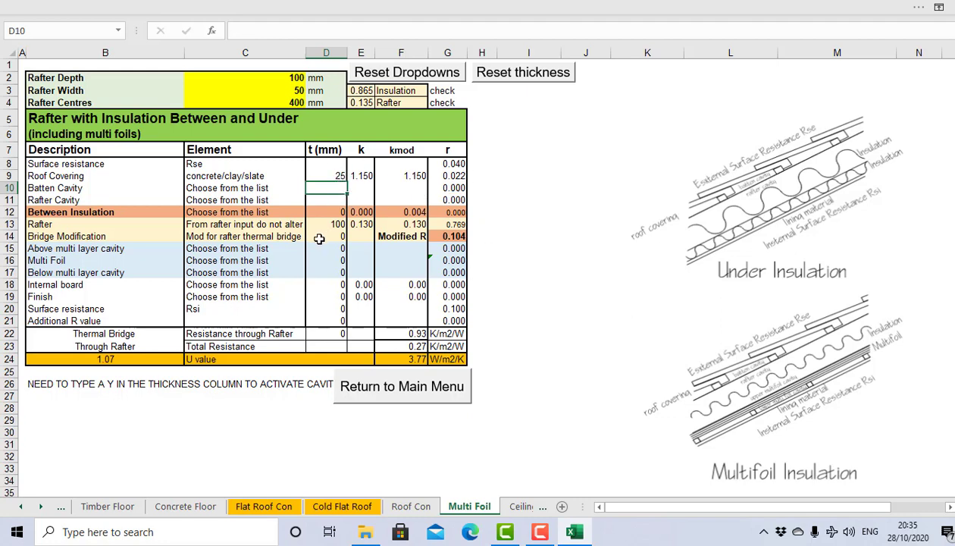
left_click(336, 177)
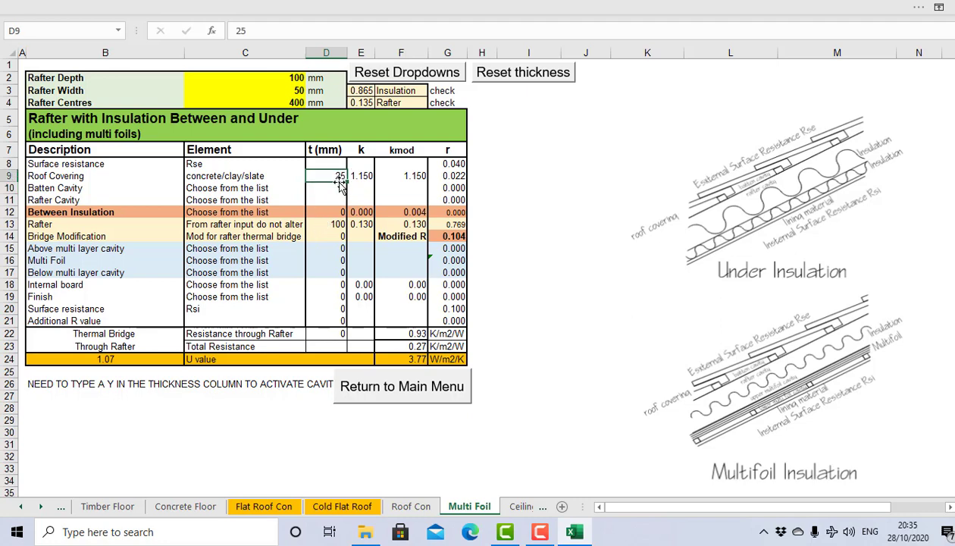
type("10")
key("Return")
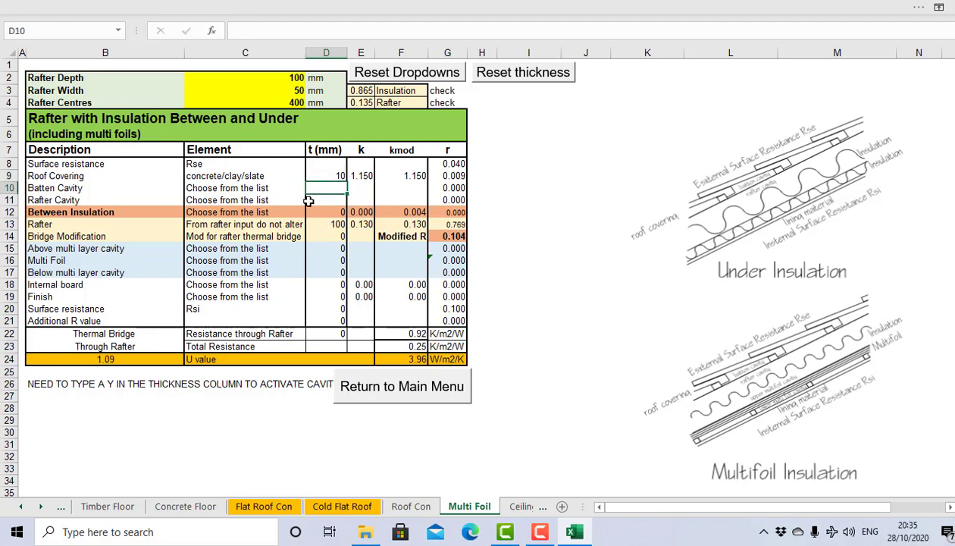
Choose Cavity Ventilated for the batten cavity
left_click(252, 189)
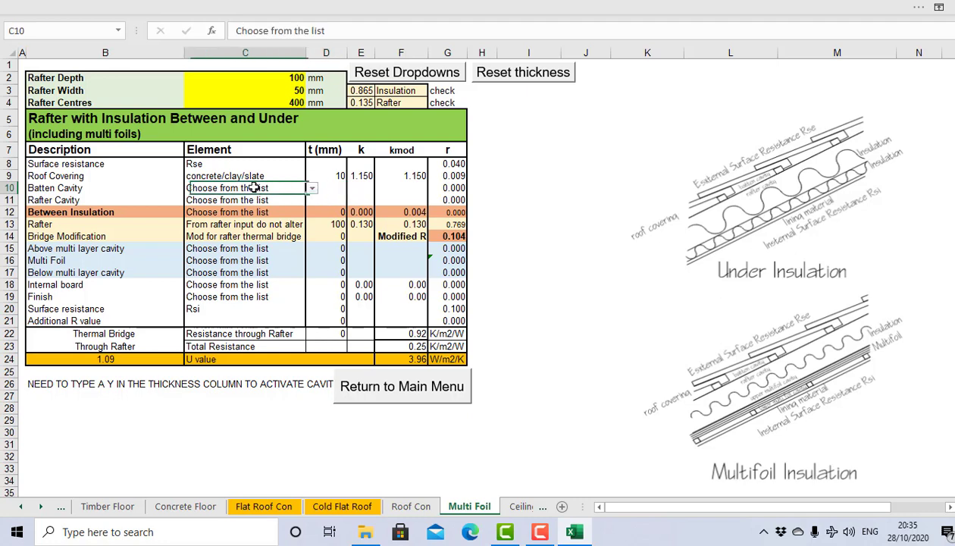
left_click(312, 190)
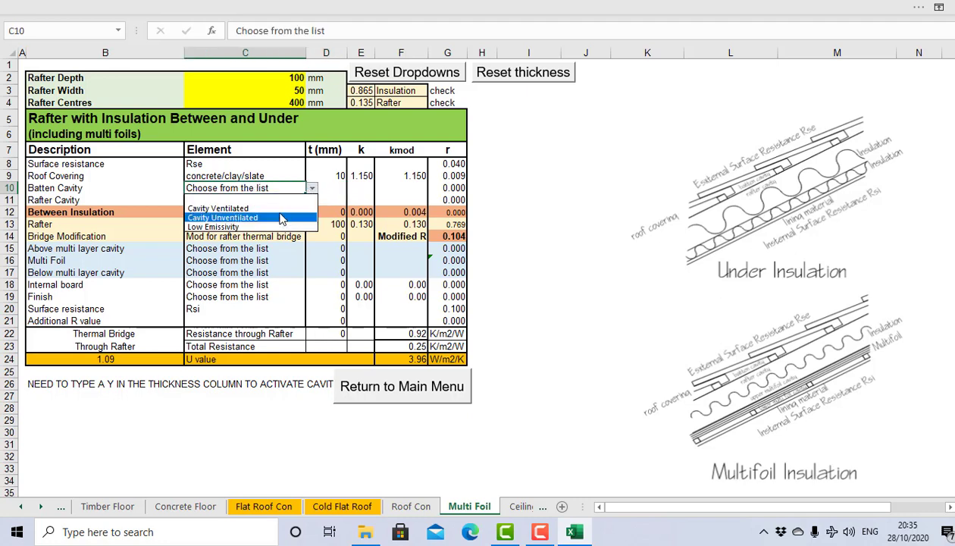
left_click(279, 216)
Choose Cavity Unventilated for the rafter cavity in the multi foil calculation
left_click(253, 200)
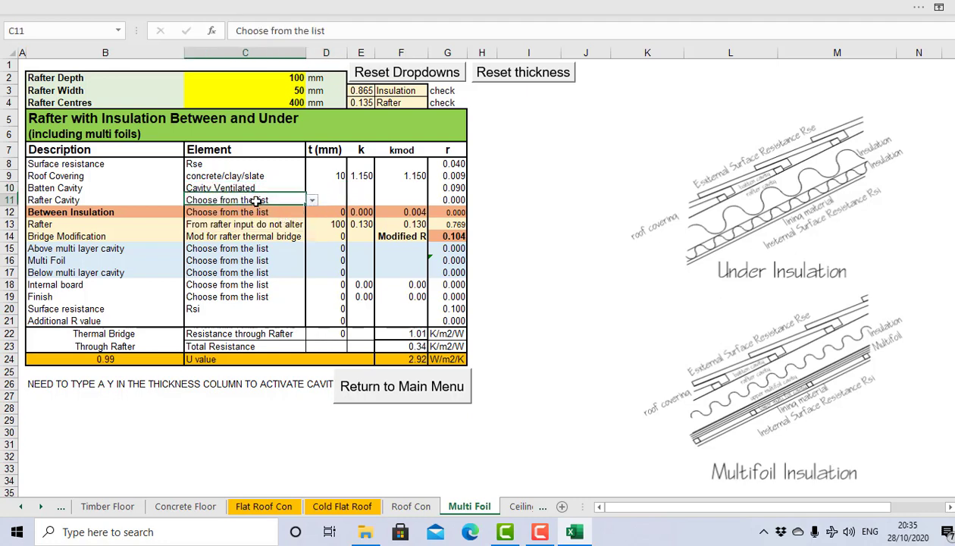
left_click(312, 201)
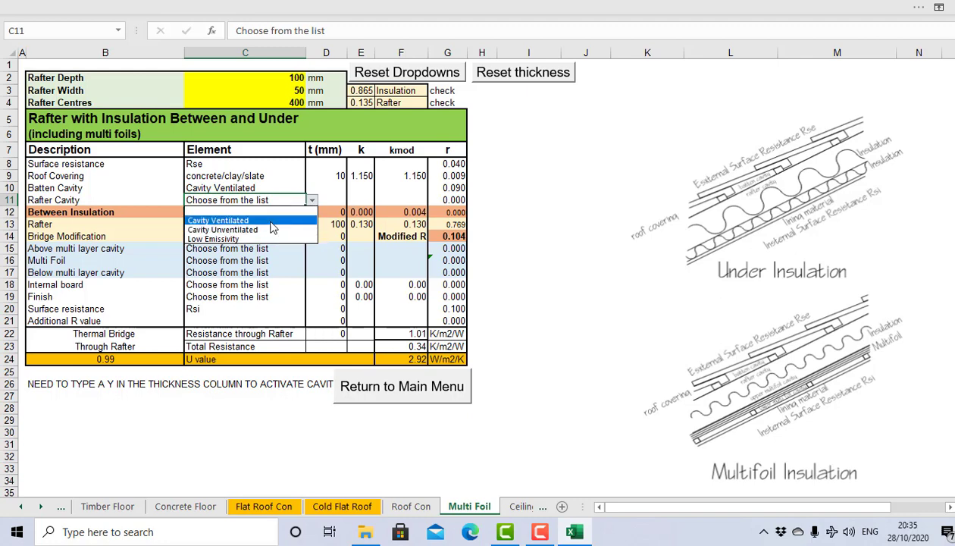
left_click(271, 230)
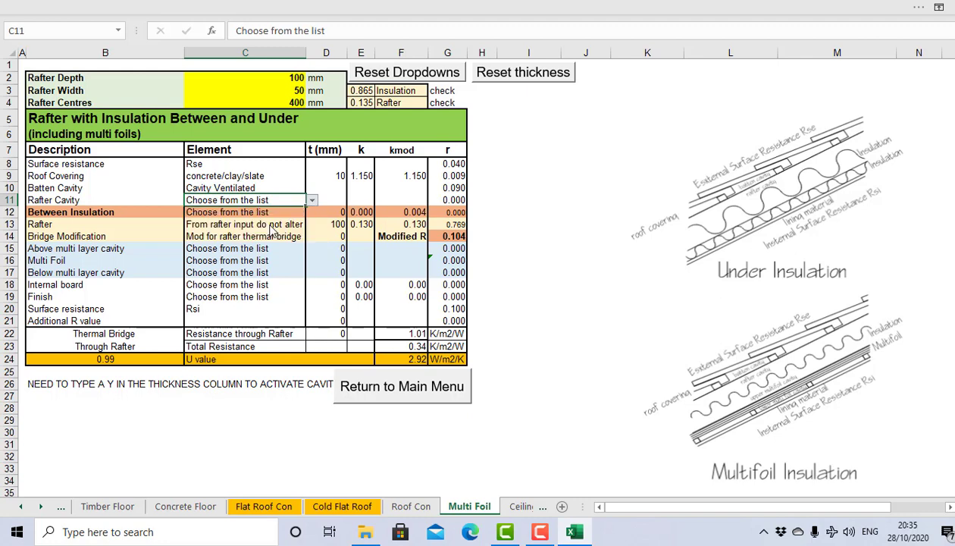
Choose Kingspan Kooltherm K7 as the insulation between the rafters and set its thickness to 80 mm
left_click(166, 212)
left_click(233, 216)
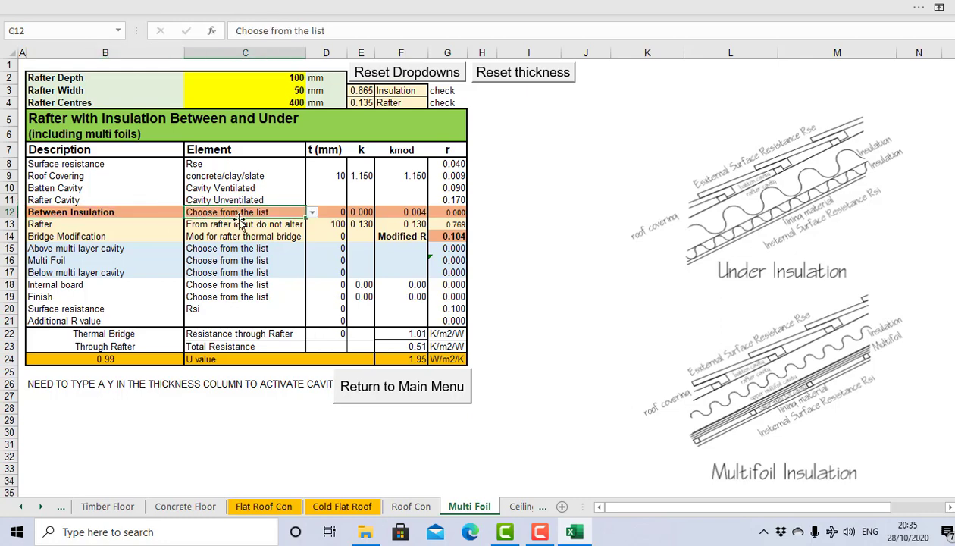
left_click(312, 213)
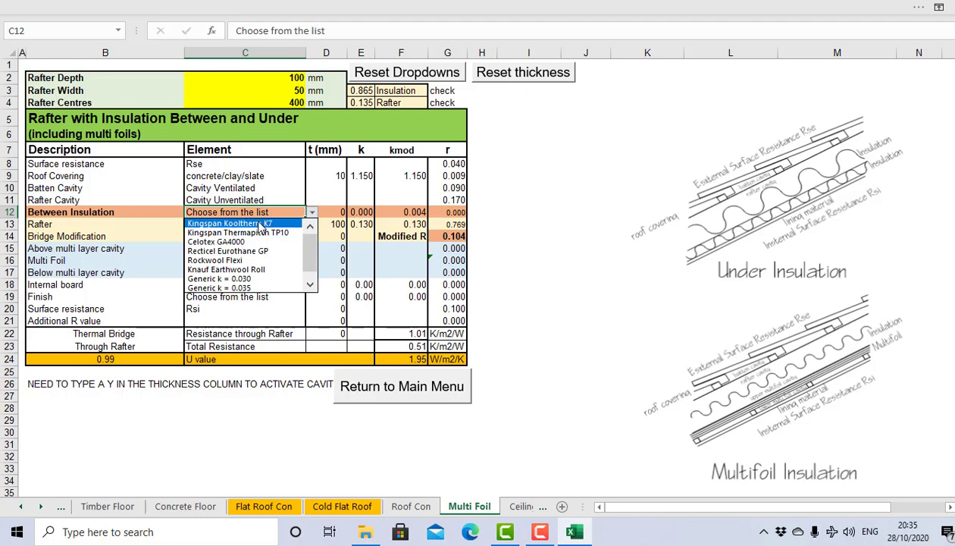
left_click(267, 224)
left_click(312, 213)
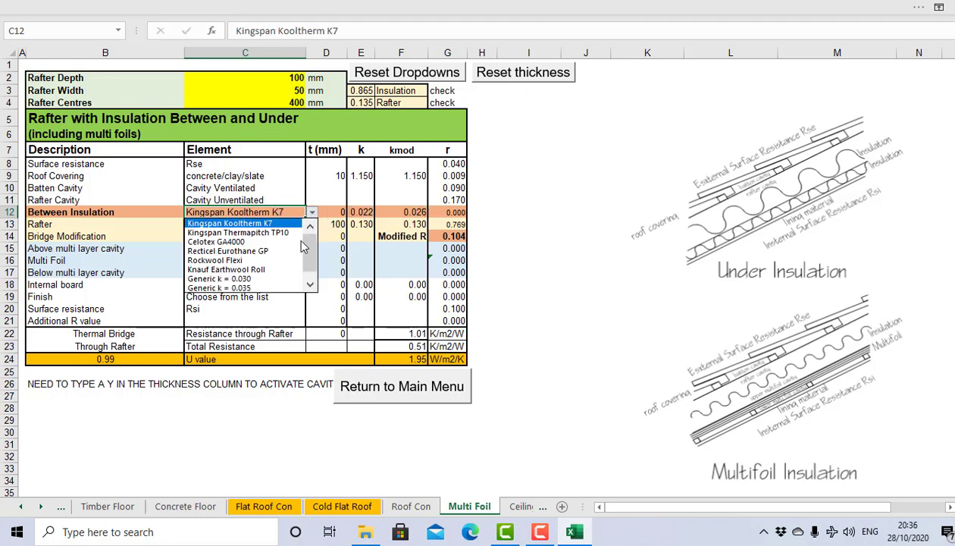
left_click(311, 212)
left_click(336, 213)
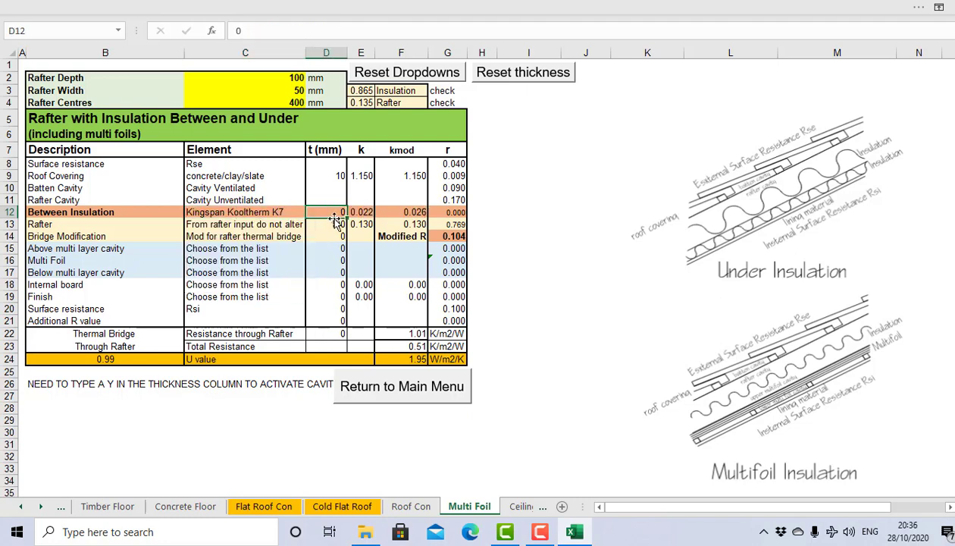
type("8")
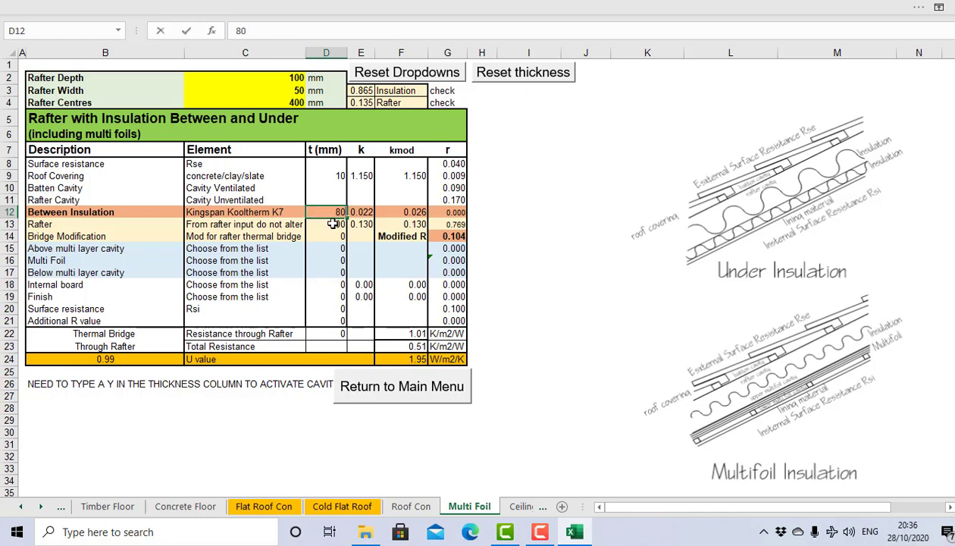
type("0")
key("Return")
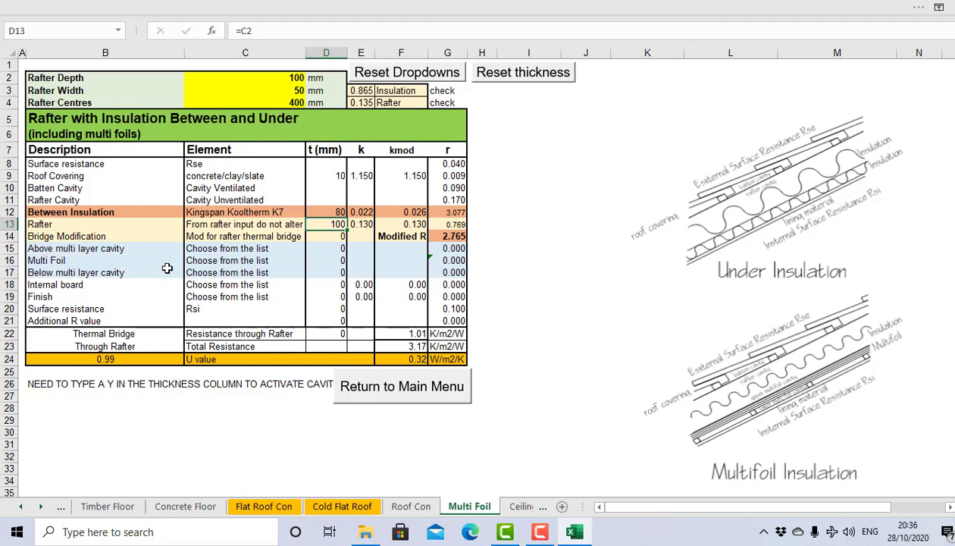
Choose Low Emissivity for the cavity above the multi layer foil
left_click(226, 251)
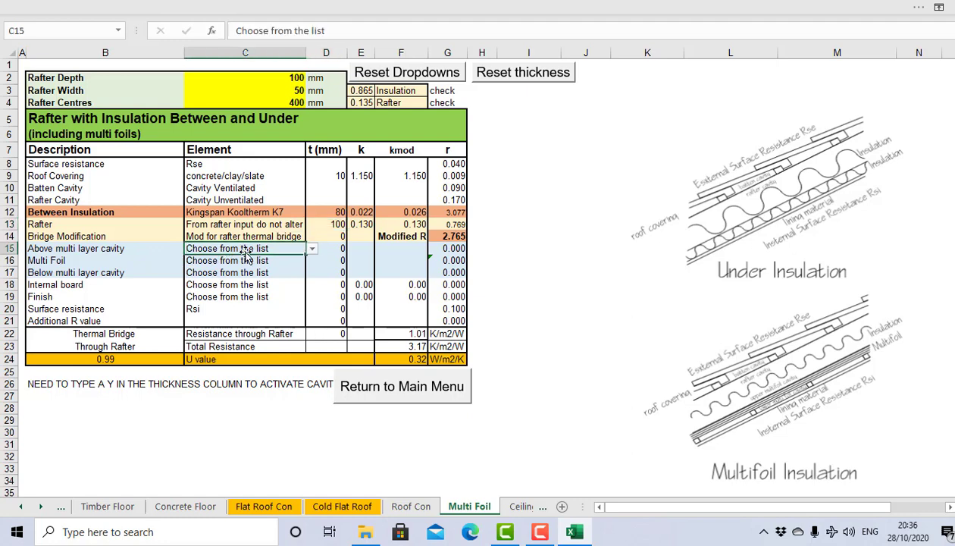
left_click(313, 253)
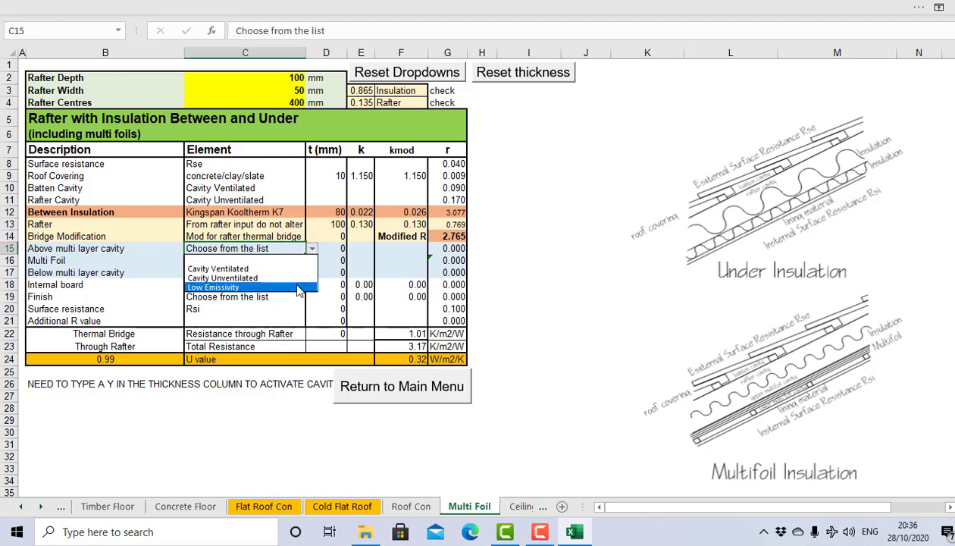
left_click(297, 289)
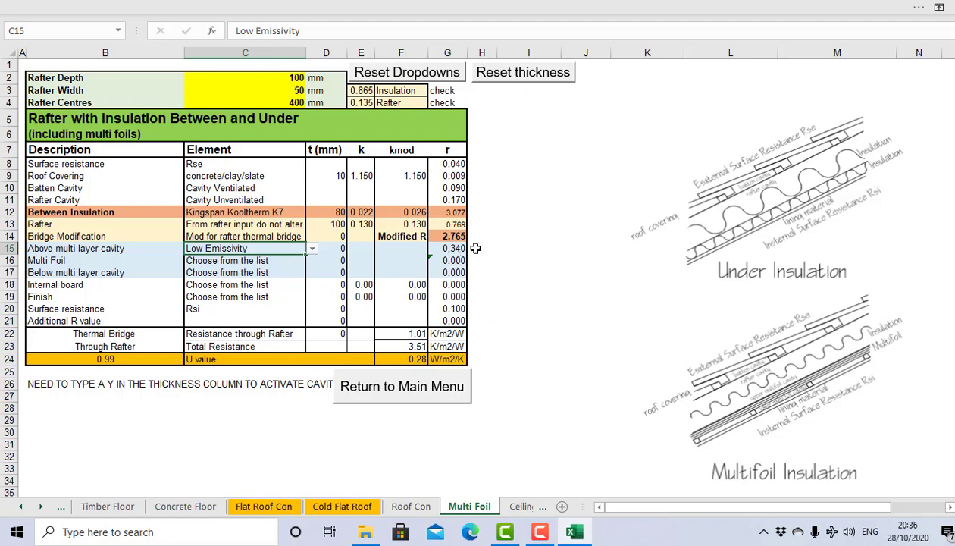
Choose YBS Superquilt as the multi foil product
left_click(64, 262)
left_click(242, 265)
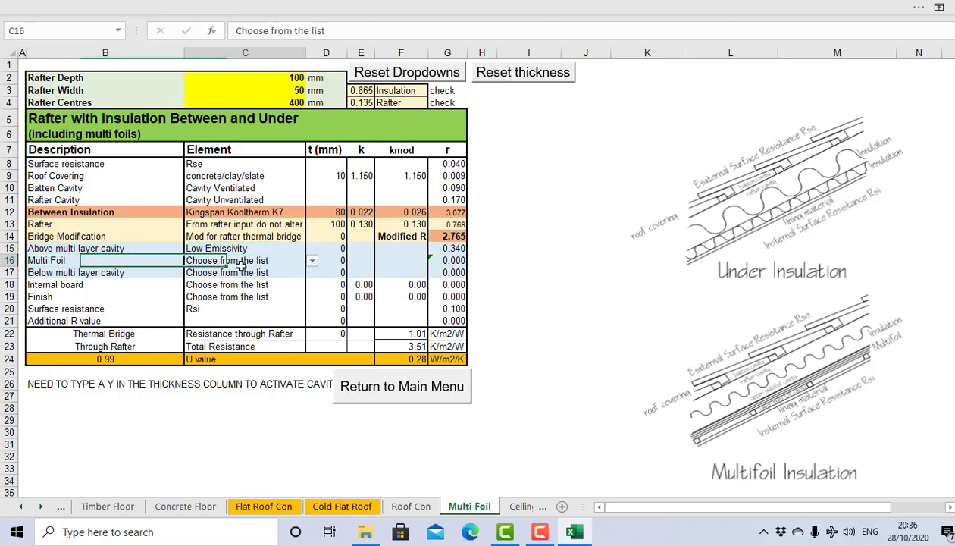
left_click(311, 263)
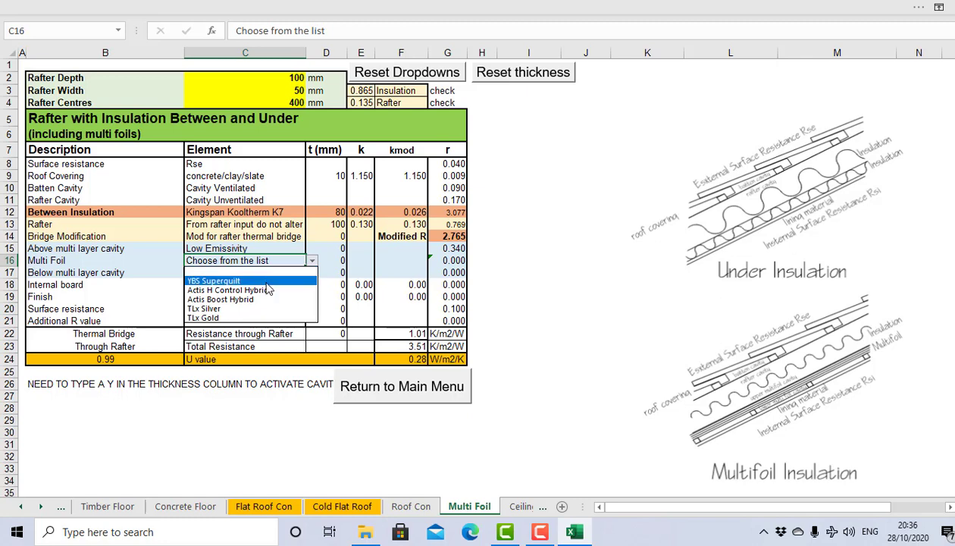
left_click(266, 282)
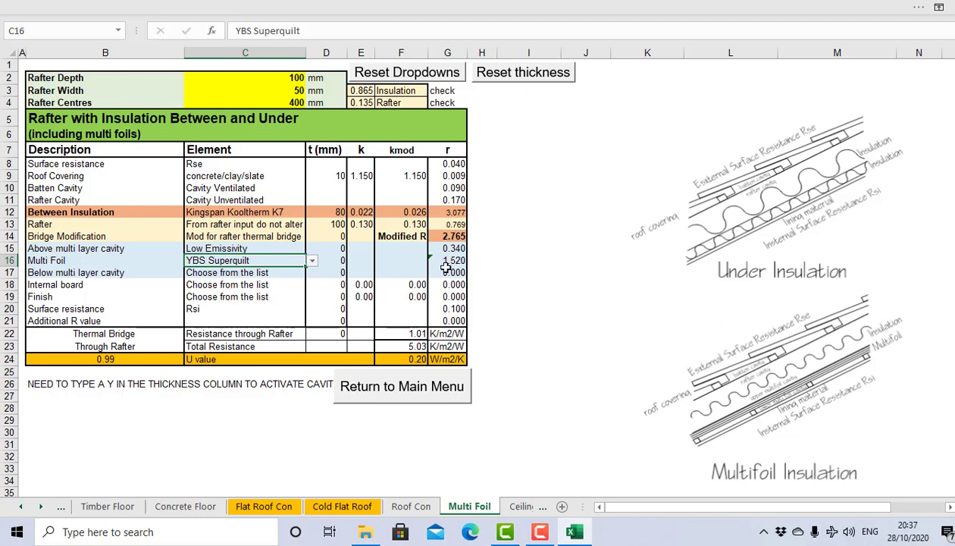
Try TLx Silver and Actis H Control Hybrid as the multi foil to compare the U value, and set it back to YBS Superquilt
left_click(311, 261)
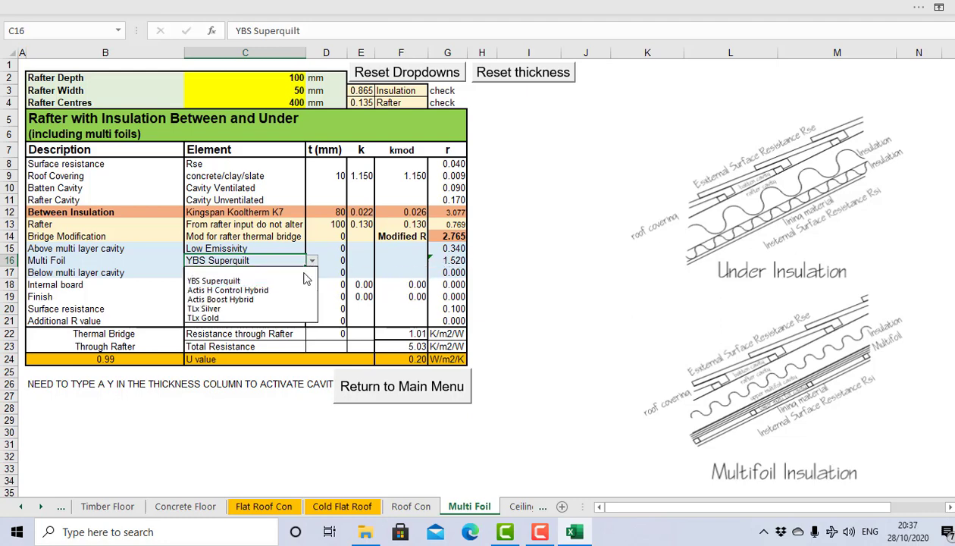
key("Escape")
left_click(252, 310)
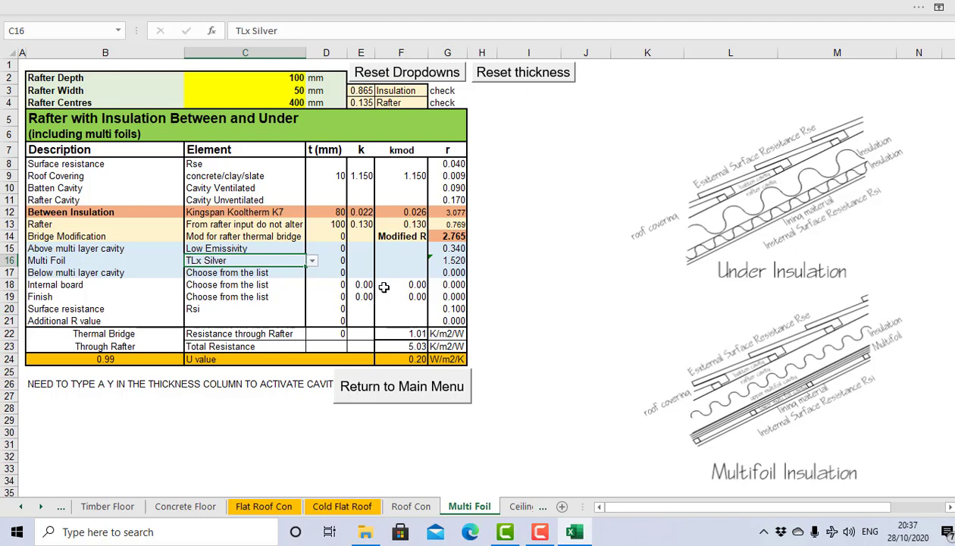
left_click(311, 261)
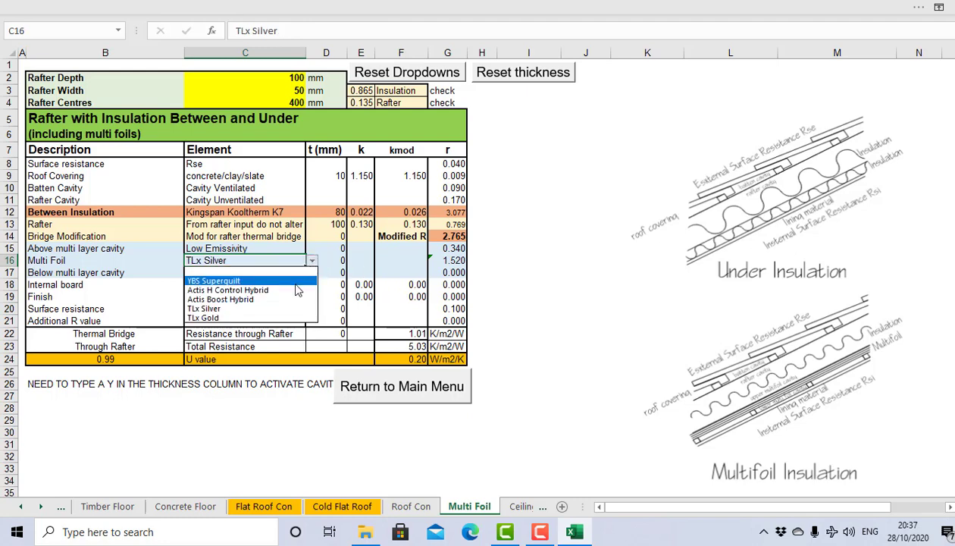
left_click(289, 295)
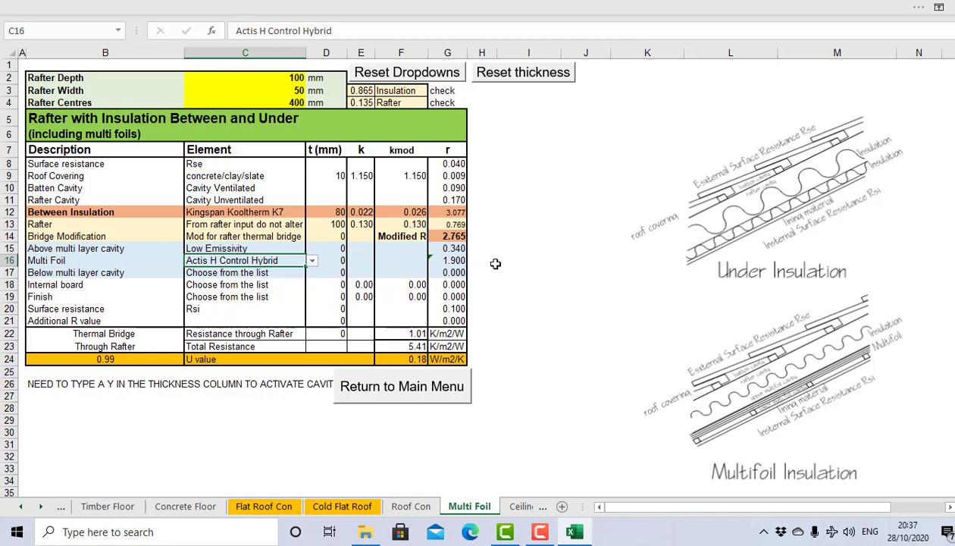
left_click(295, 271)
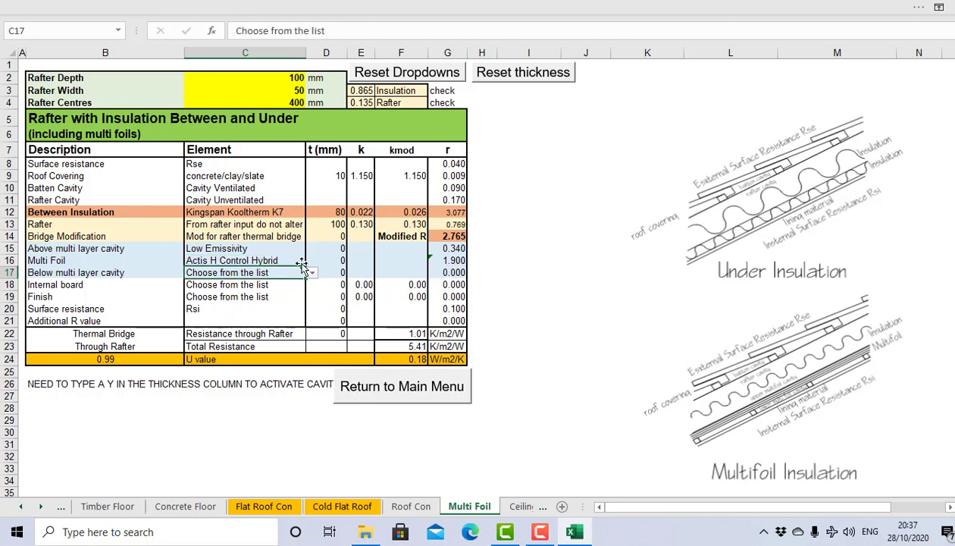
left_click(302, 261)
left_click(311, 260)
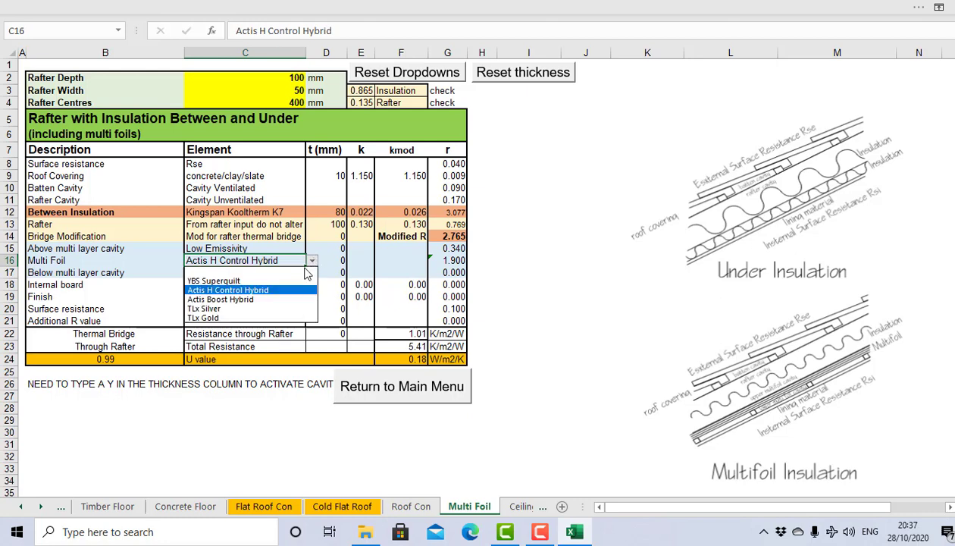
left_click(288, 280)
Choose Low Emissivity for the cavity below the multi layer foil
left_click(299, 273)
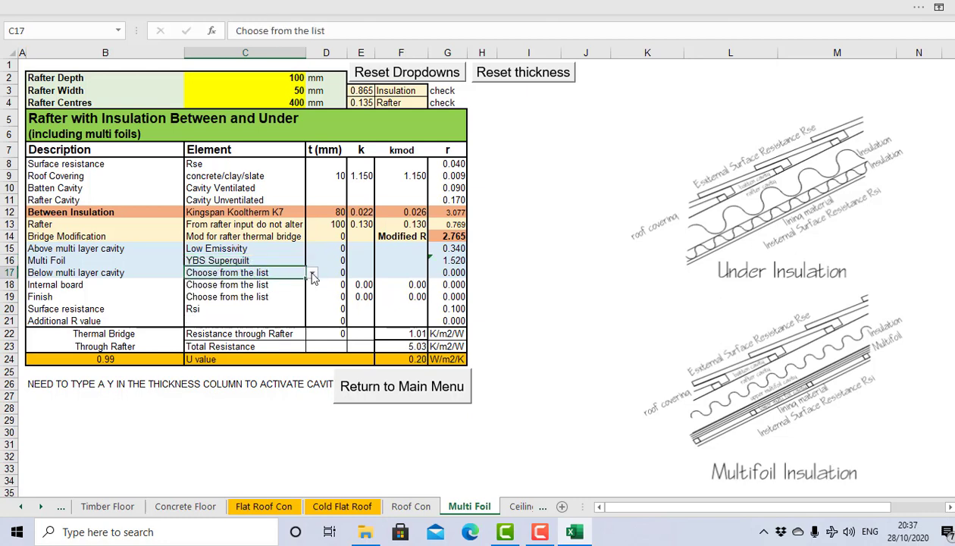
left_click(312, 272)
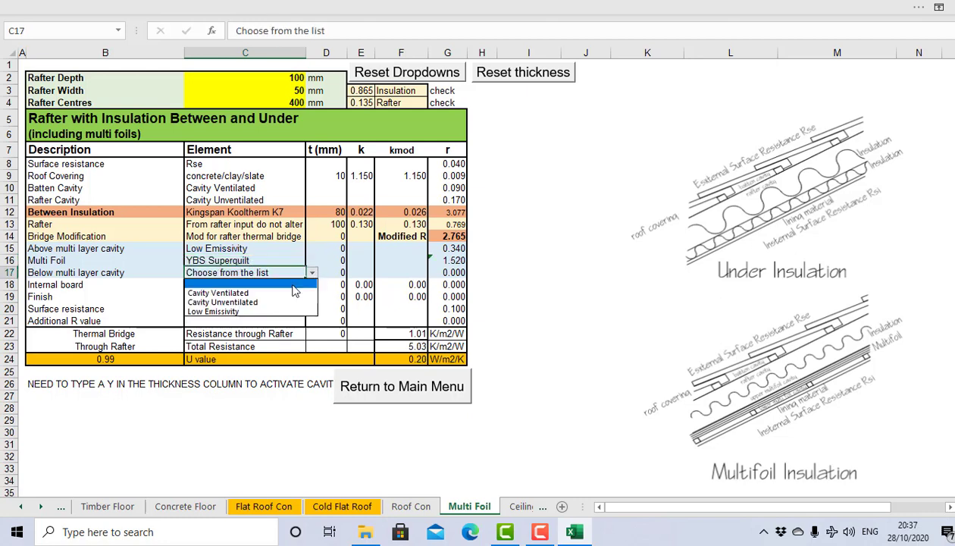
left_click(273, 307)
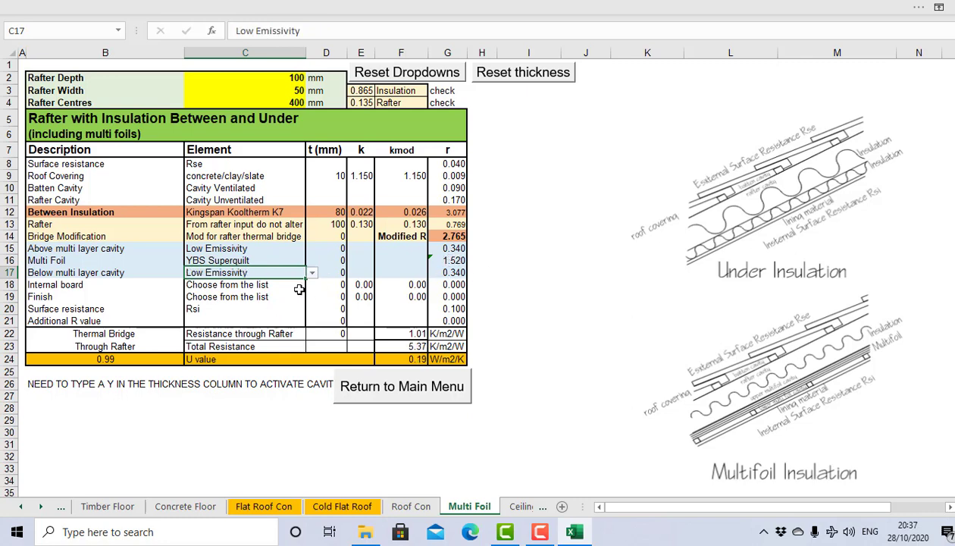
Choose Plasterboard as the internal board and set its thickness to 12 mm
left_click(226, 281)
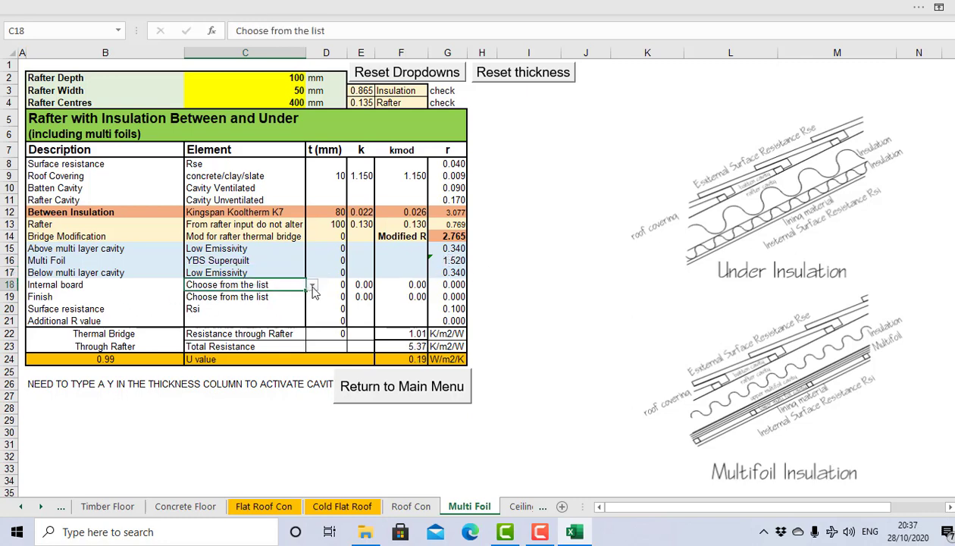
left_click(311, 285)
left_click(264, 300)
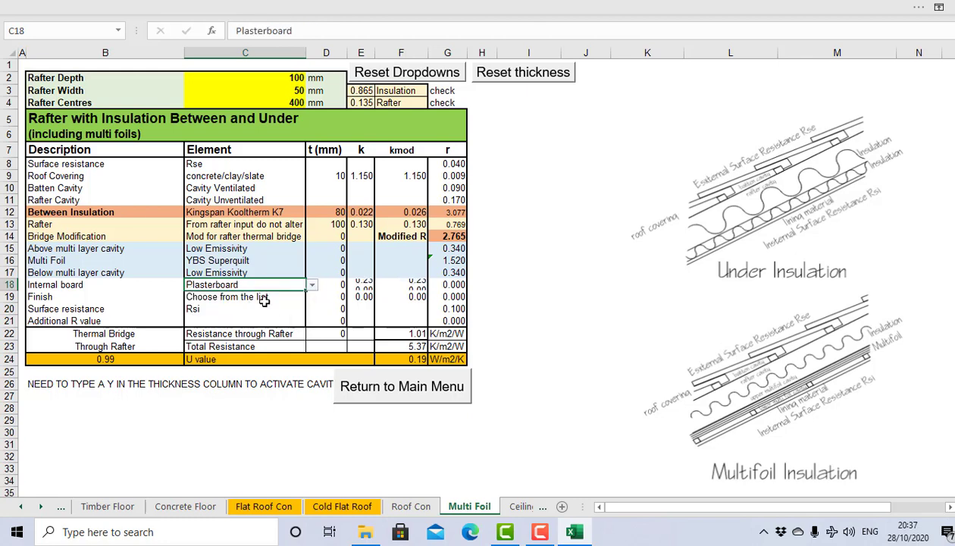
left_click(336, 285)
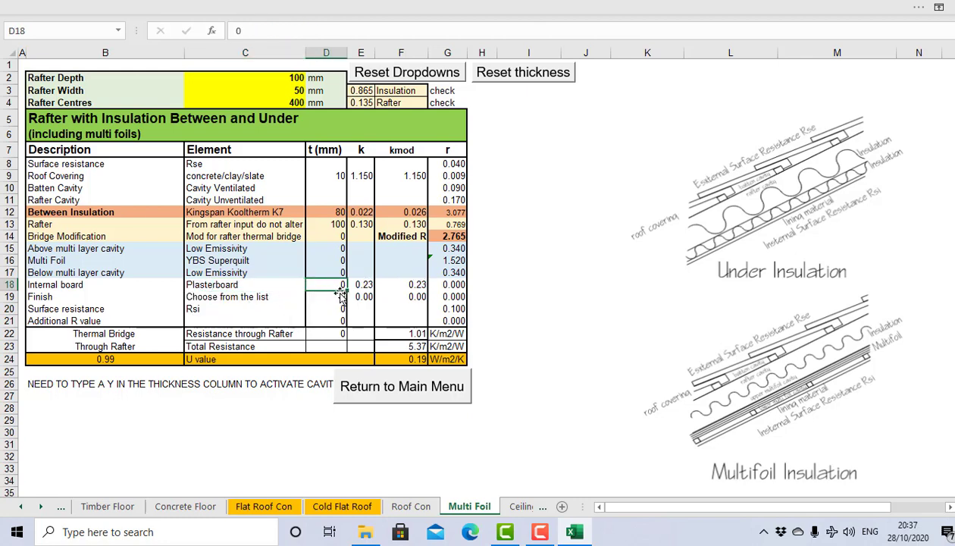
type("12")
Set the thickness of the finish layer to 3 mm
left_click(226, 297)
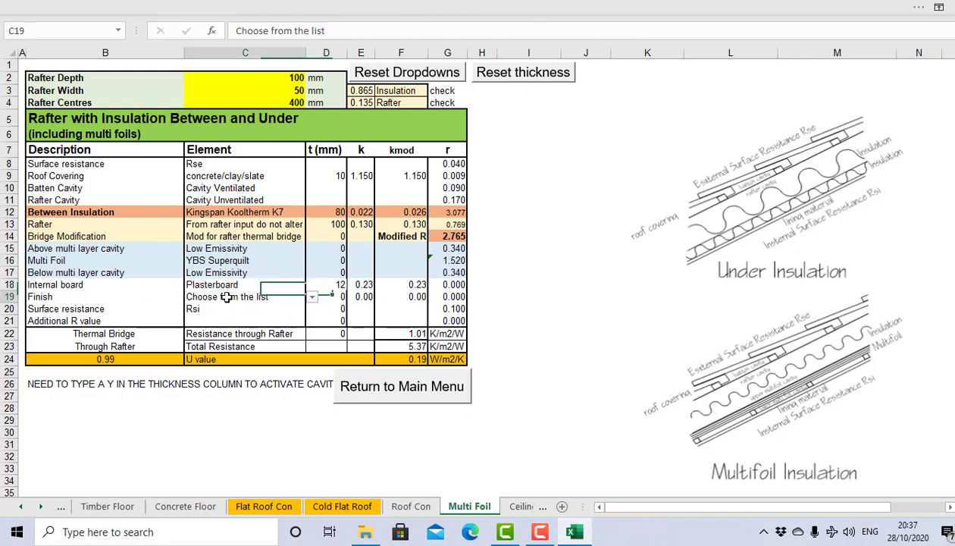
left_click(338, 296)
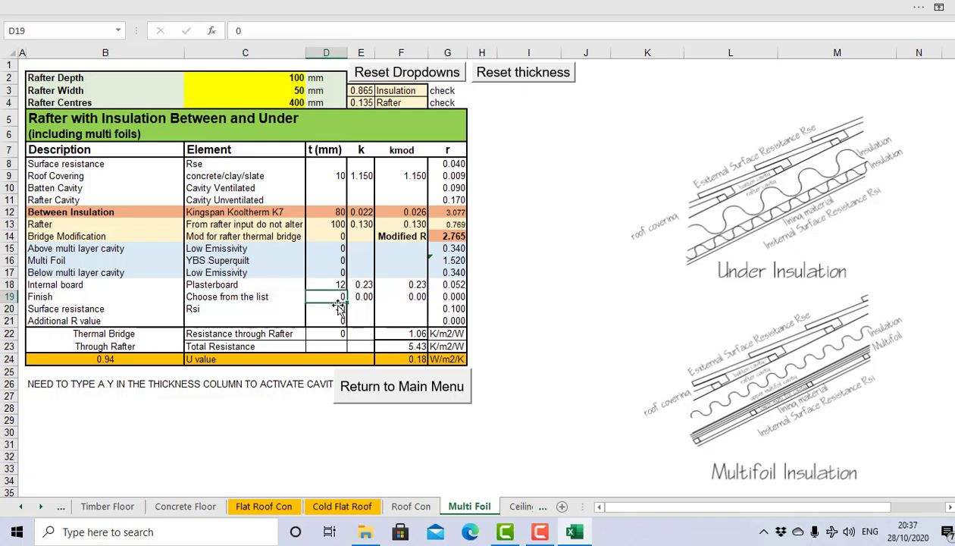
type("3")
left_click(549, 306)
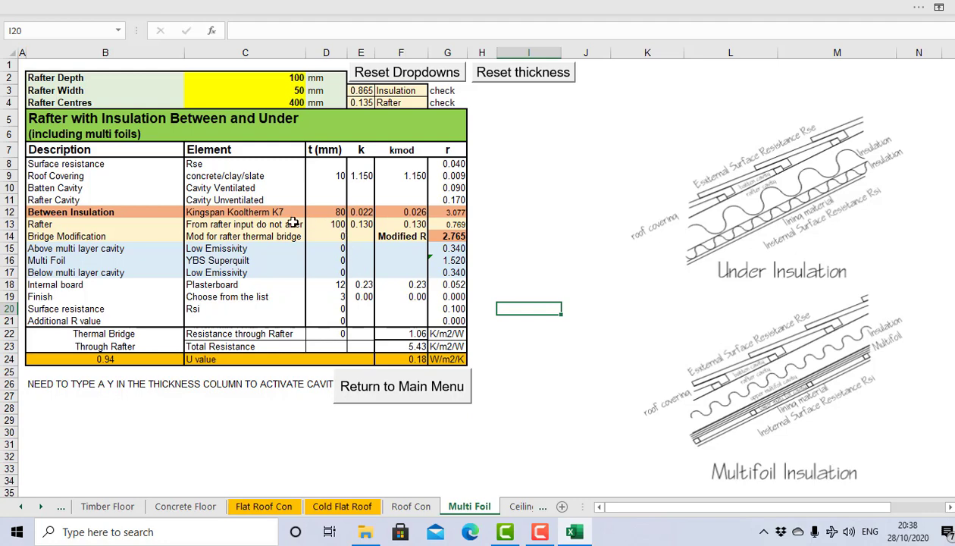
Reduce the thickness of the Kingspan Kooltherm K7 insulation between the rafters to 75 mm
left_click(338, 212)
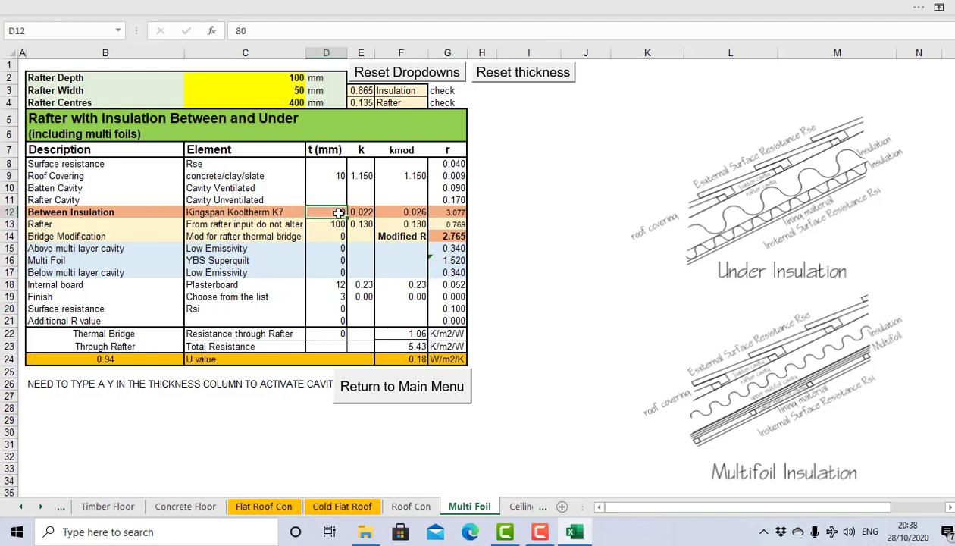
type("75")
key("Return")
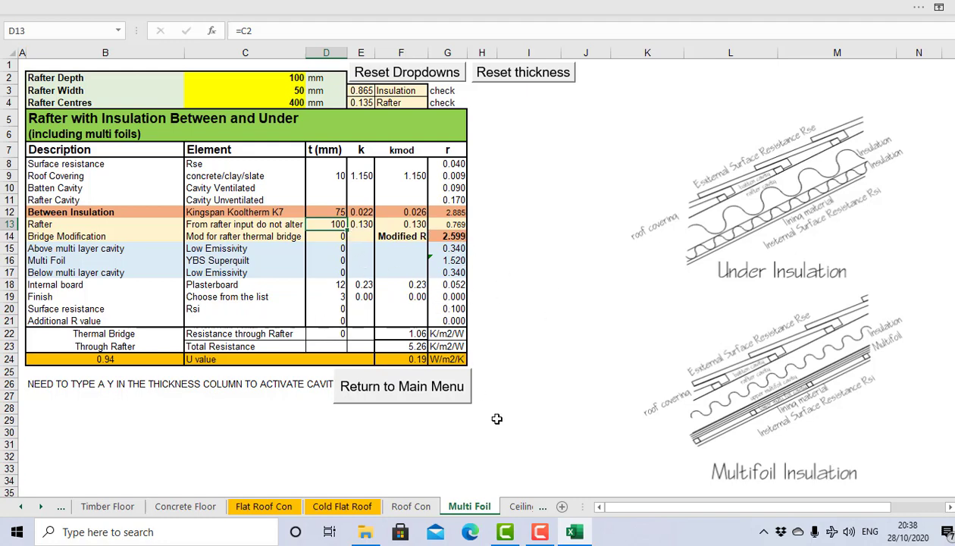
Leave the multi foil calculation, view the Flat Roof Warm Deck calculation, and return to the U value calculations menu
left_click(418, 390)
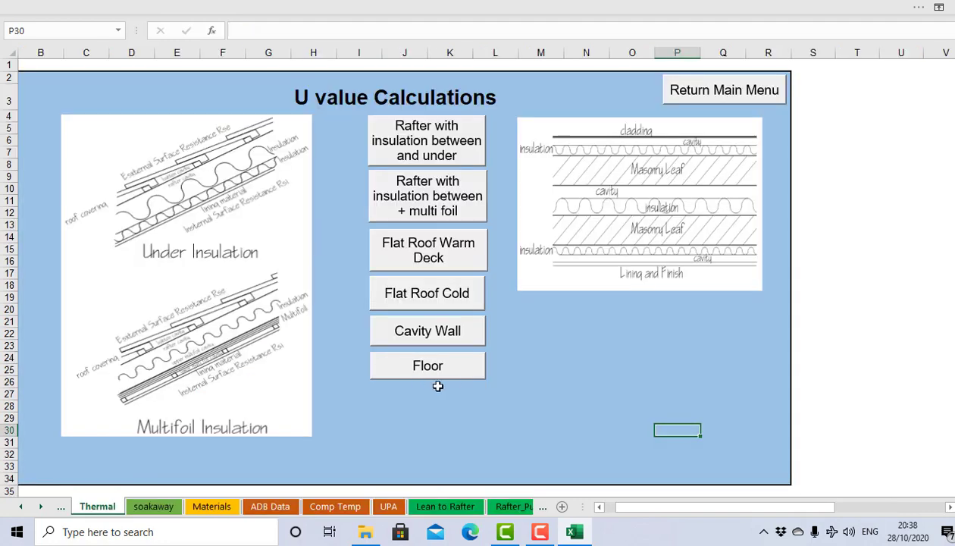
left_click(420, 244)
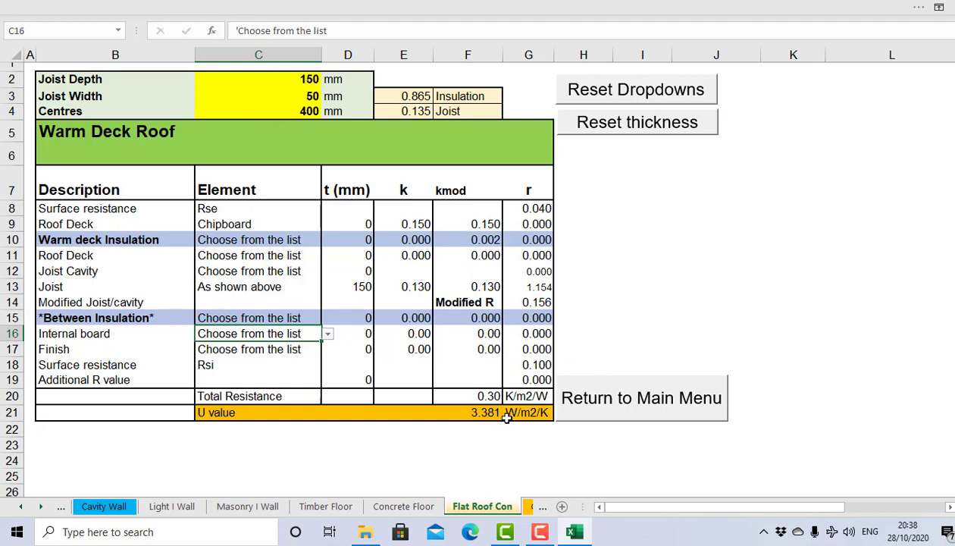
left_click(648, 398)
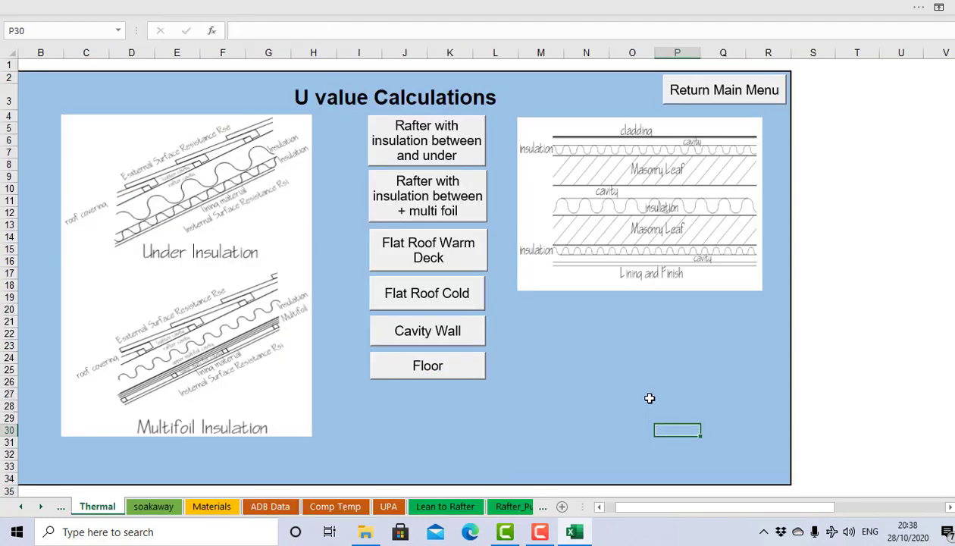
View the Flat Roof Cold calculation, return to the U value calculations menu and open the Cavity Wall calculation
left_click(437, 299)
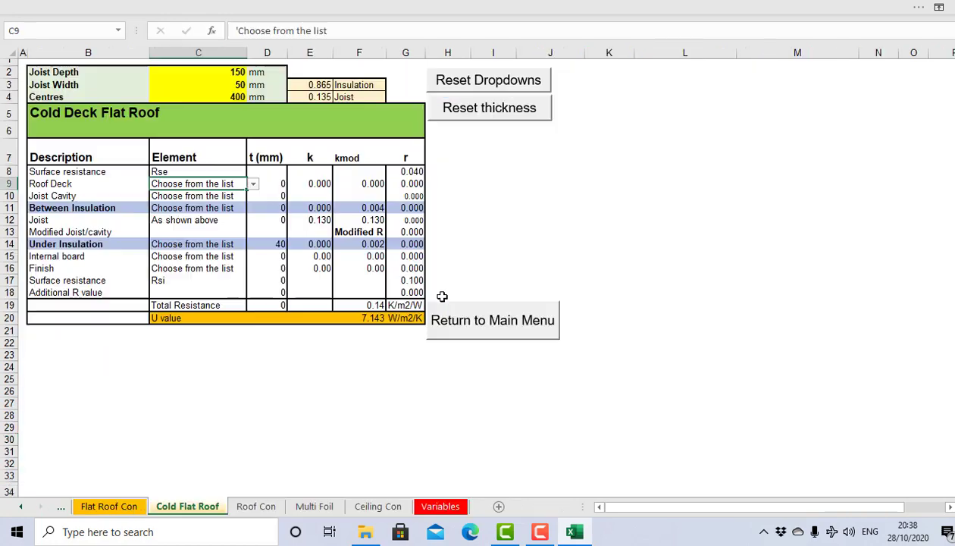
left_click(496, 328)
left_click(426, 333)
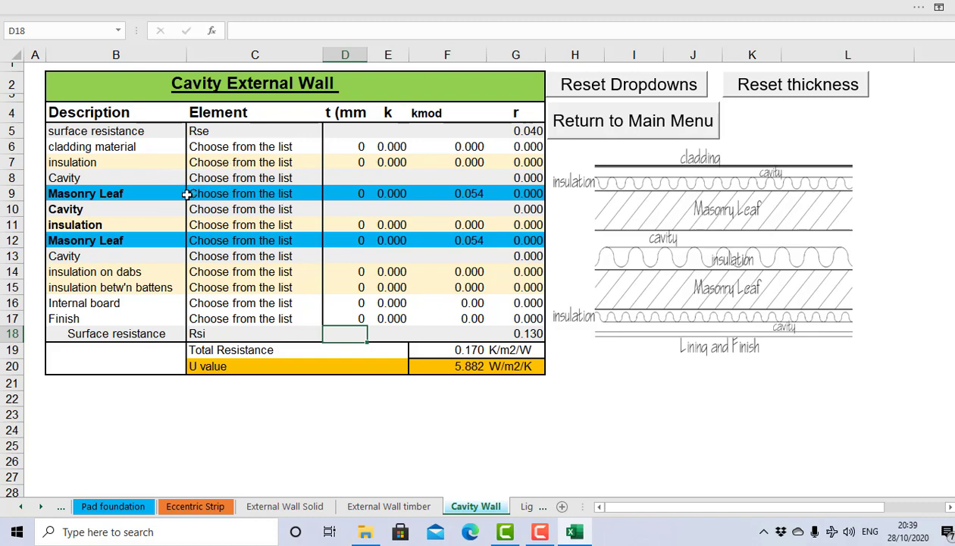
Choose Facing Brickwork for the outer masonry leaf and set its thickness to 100 mm
left_click(304, 194)
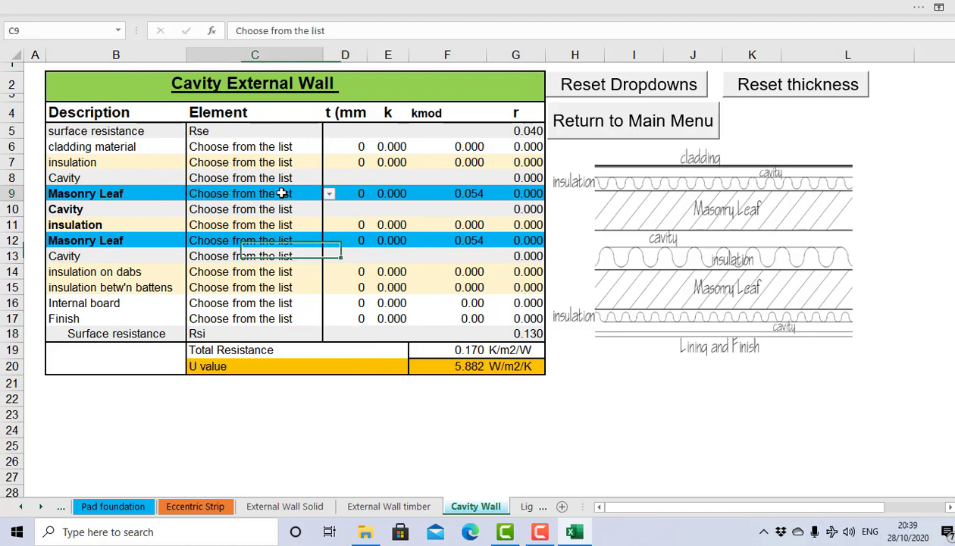
left_click(329, 196)
left_click(273, 217)
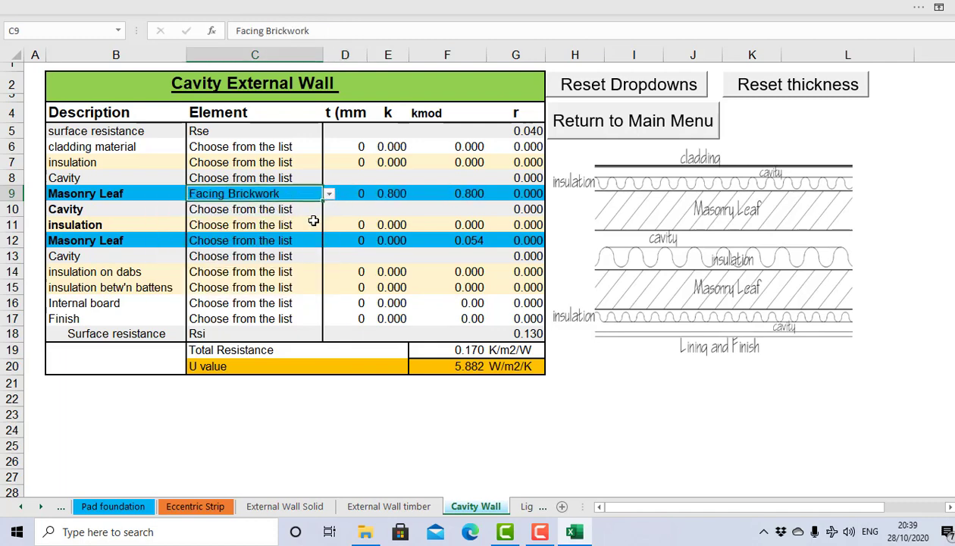
left_click(359, 195)
type("100")
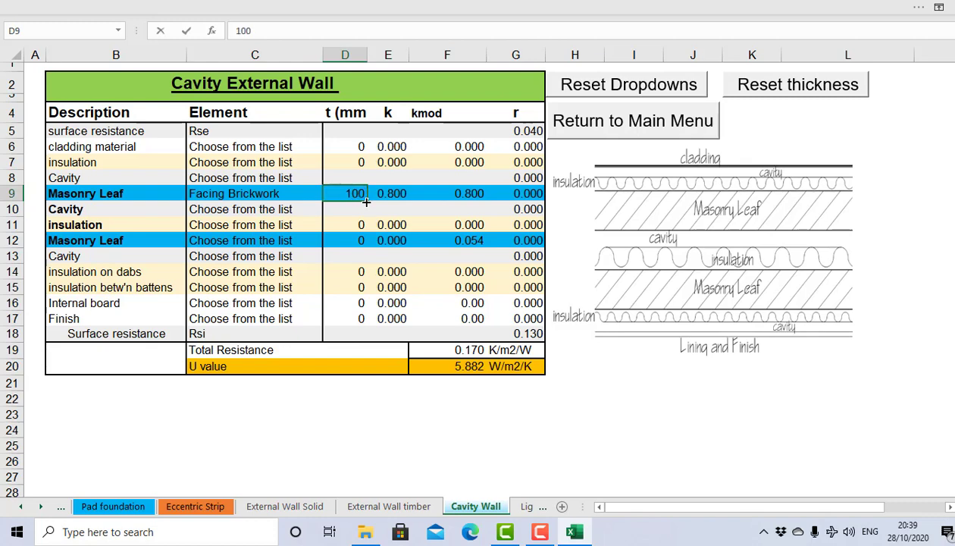
key("Return")
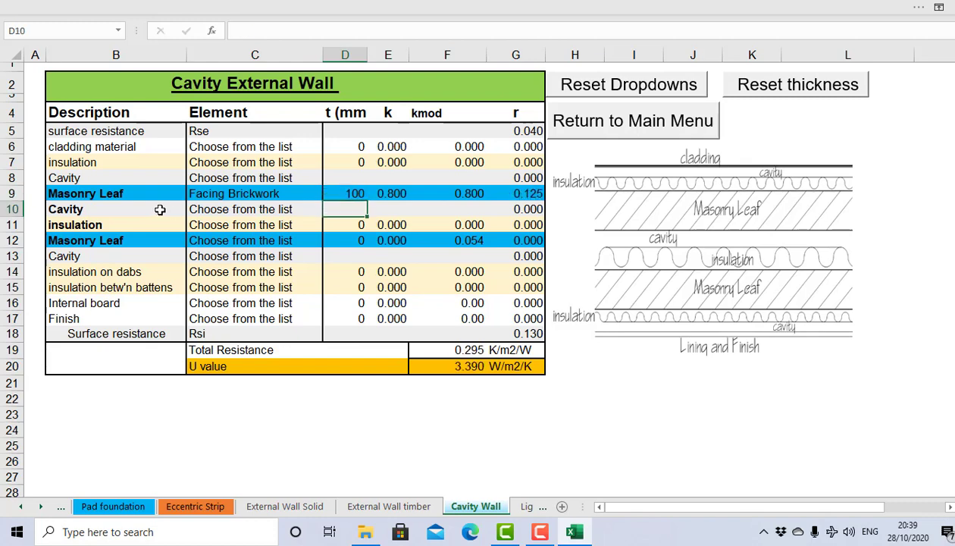
Choose Rockwool flexi as the insulation between the masonry leaves and set its thickness to 100 mm
left_click(160, 211)
left_click(223, 209)
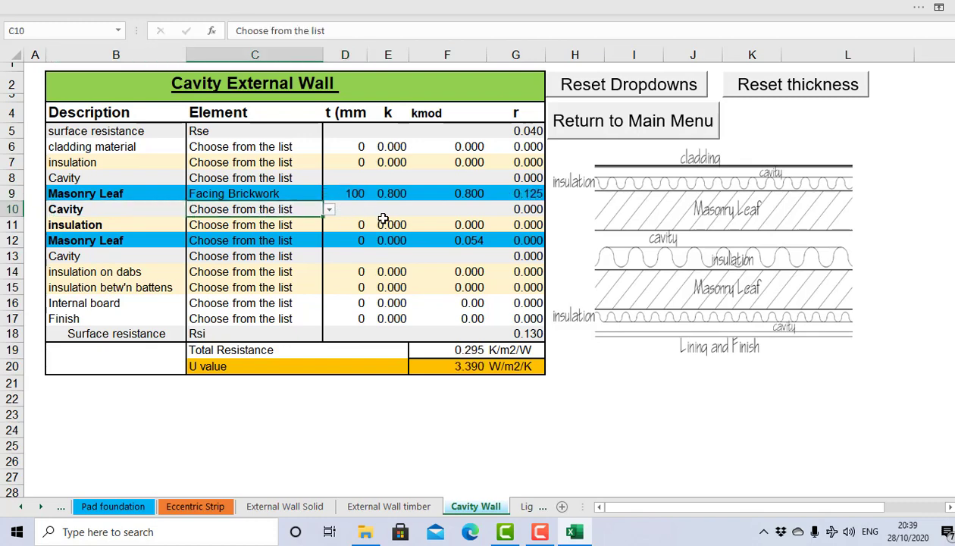
left_click(153, 225)
left_click(246, 224)
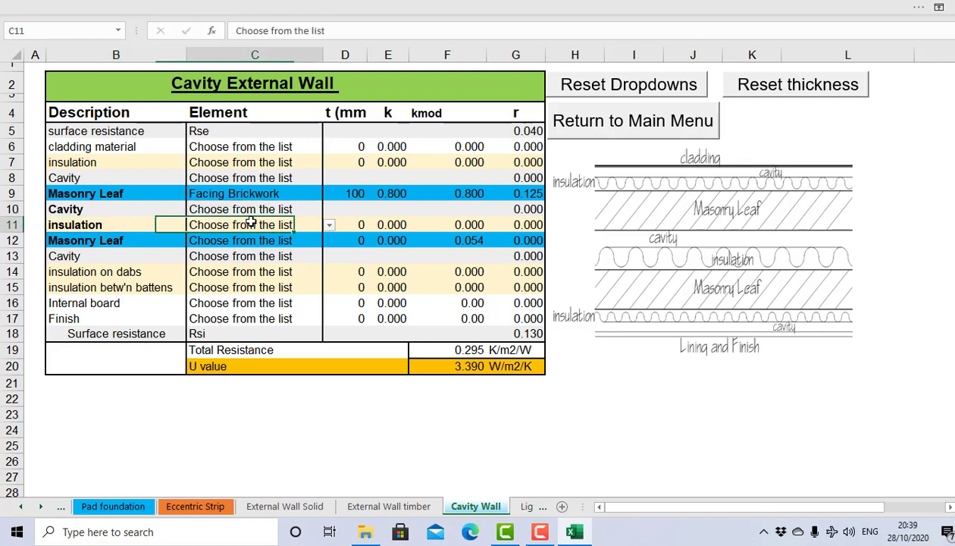
left_click(329, 226)
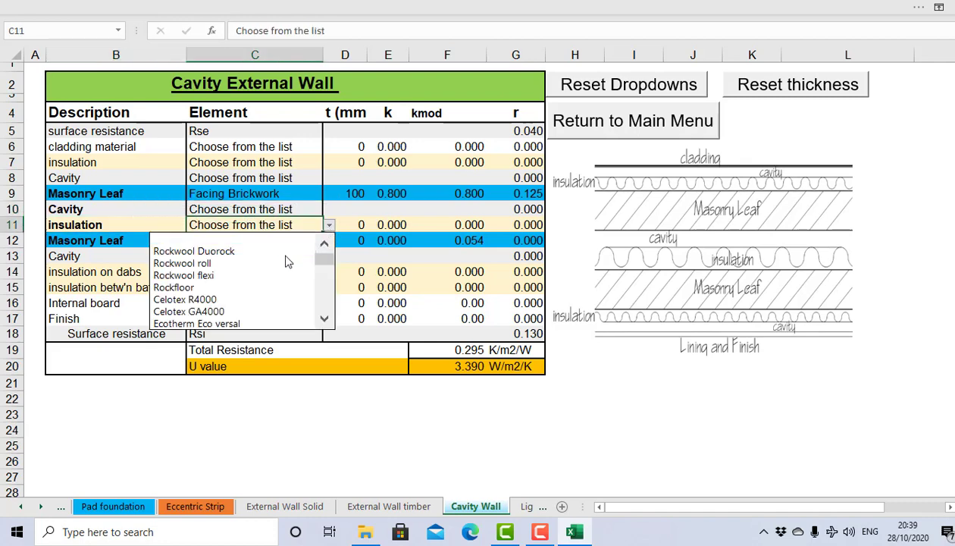
left_click(232, 276)
left_click(362, 225)
type("1")
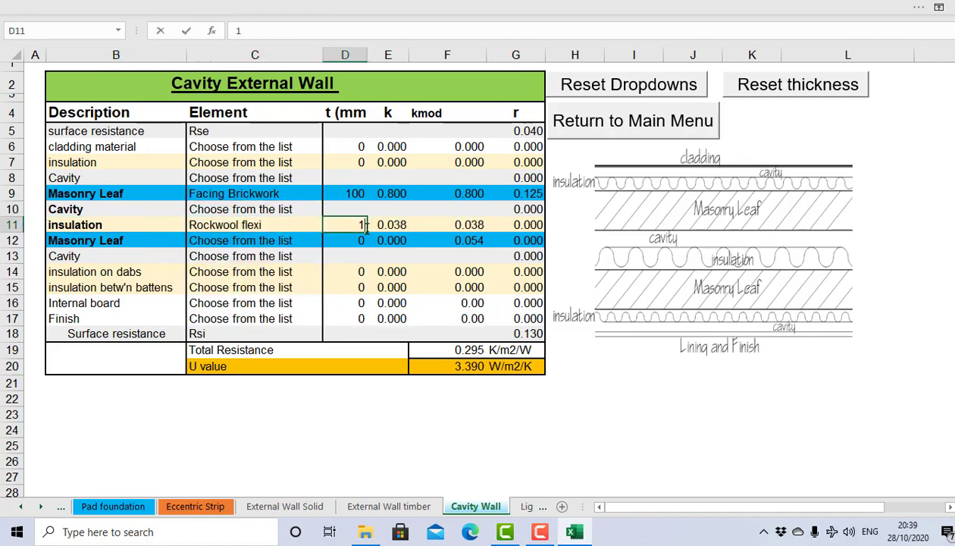
type("00")
key("Return")
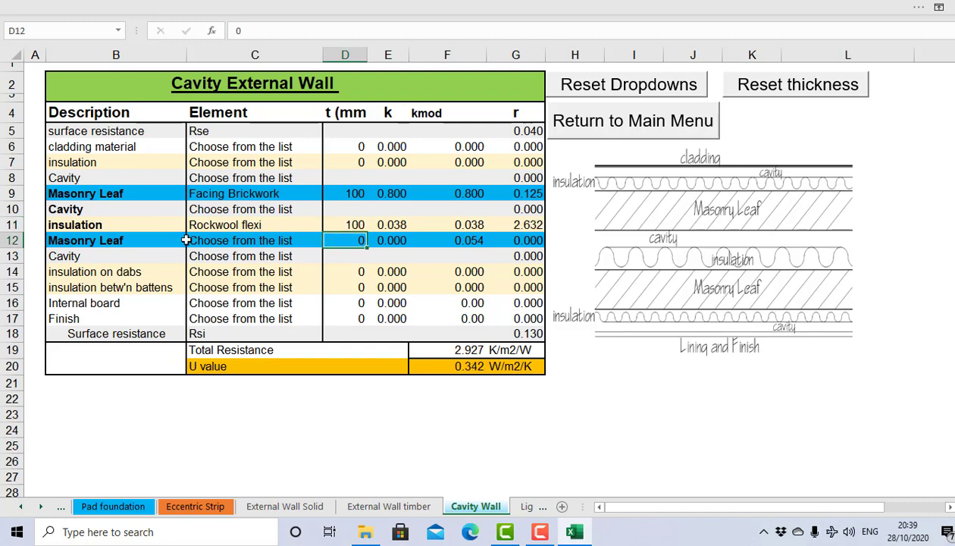
Choose Celcon Shield for the inner masonry leaf and set its thickness to 100 mm
left_click(106, 241)
left_click(272, 241)
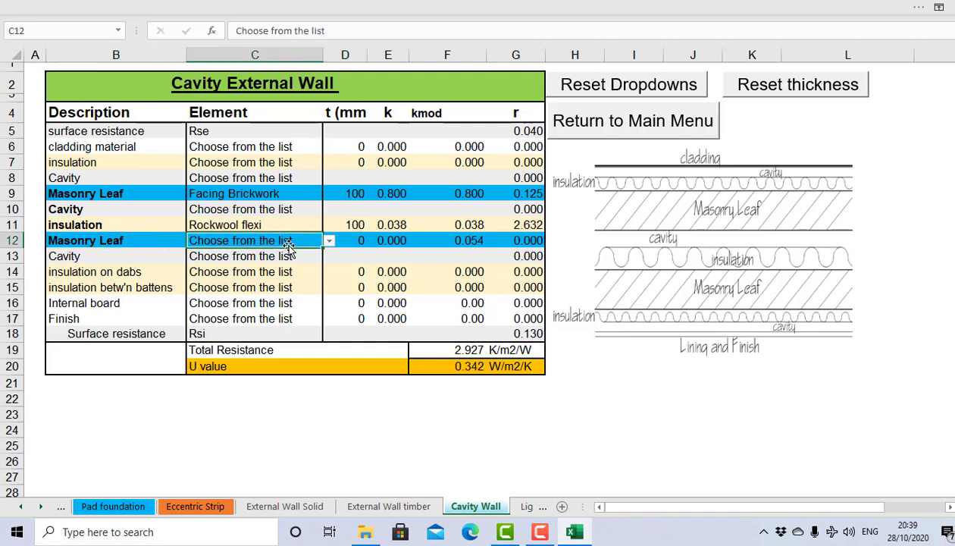
left_click(329, 240)
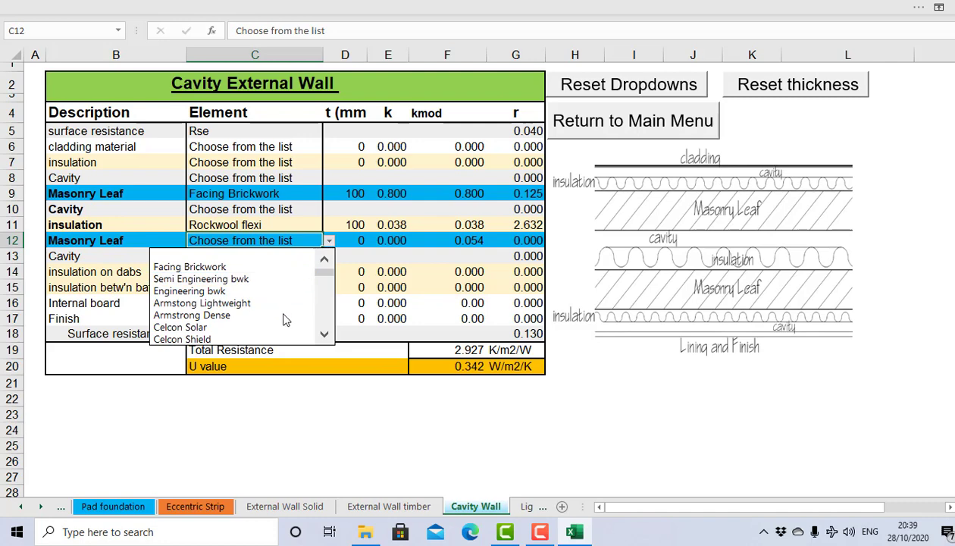
left_click(273, 339)
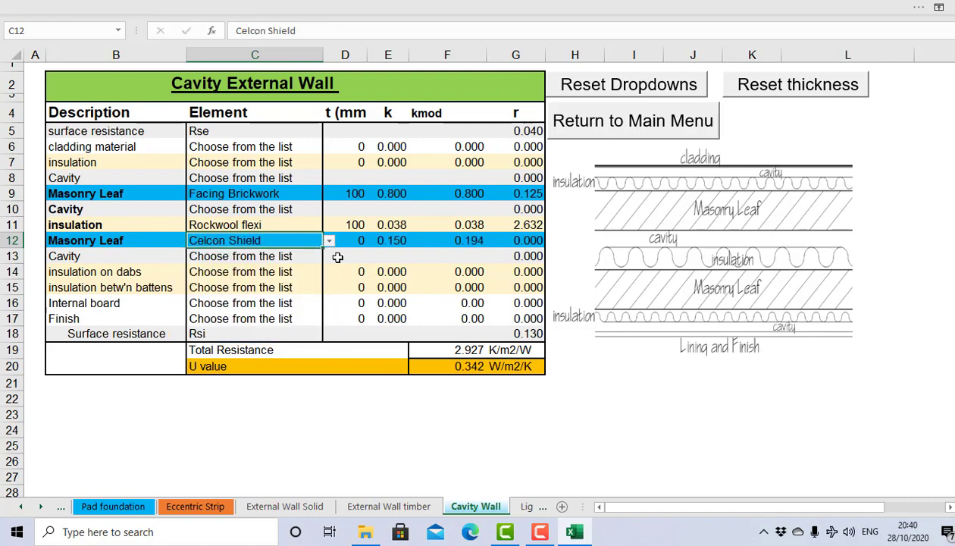
left_click(357, 242)
type("1")
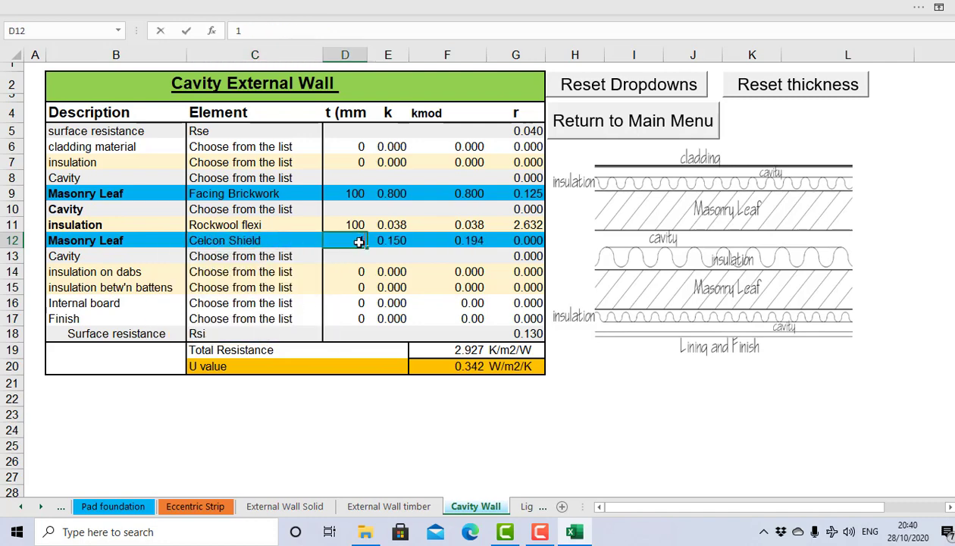
type("00")
key("Return")
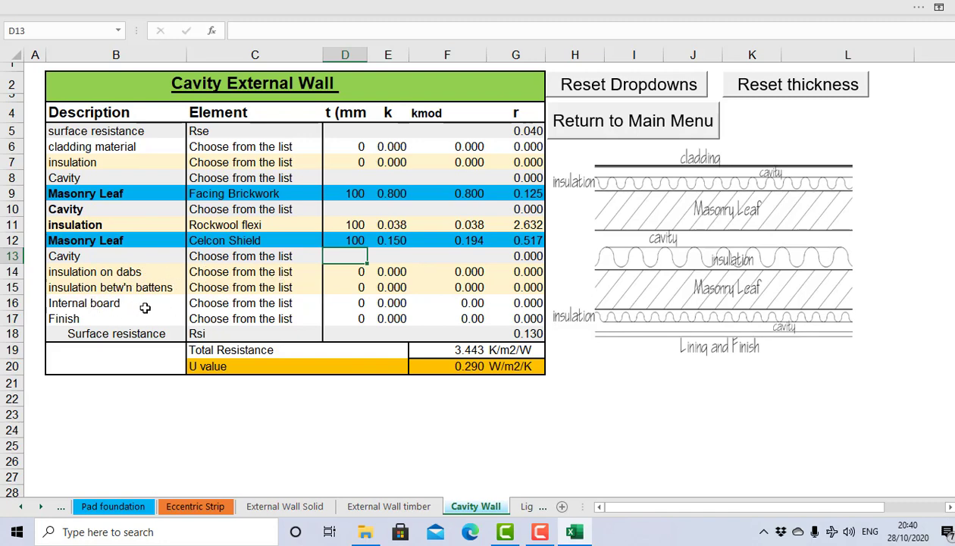
Choose Lightweight Plaster as the internal board of the cavity wall and set its thickness to 12 mm
left_click(229, 305)
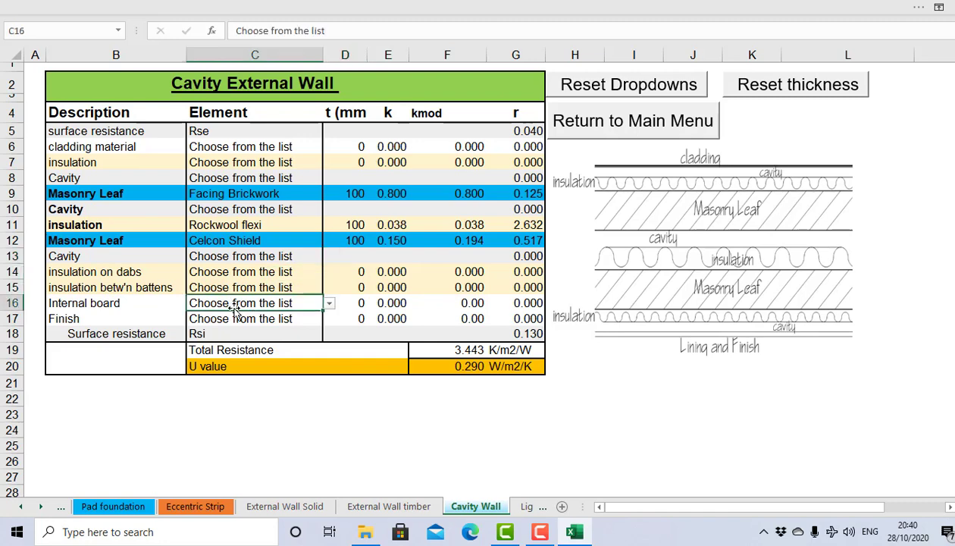
left_click(330, 304)
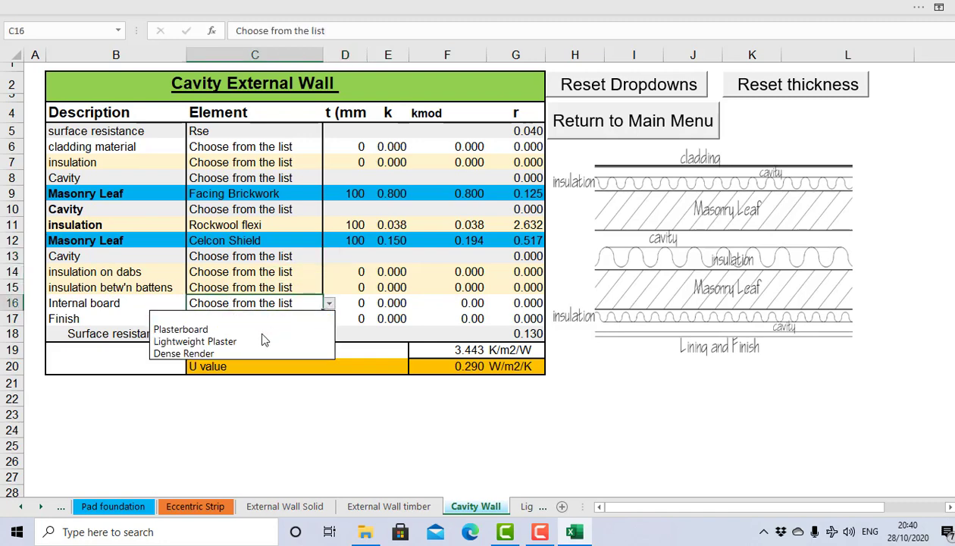
left_click(248, 339)
left_click(356, 306)
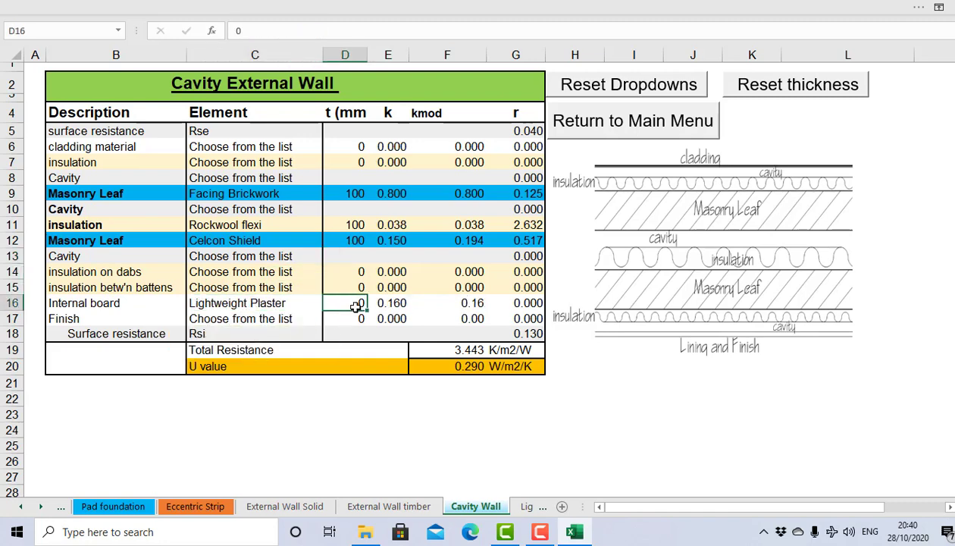
type("12")
Choose Neat skim as the finish of the cavity wall and set its thickness to 3 mm
left_click(266, 320)
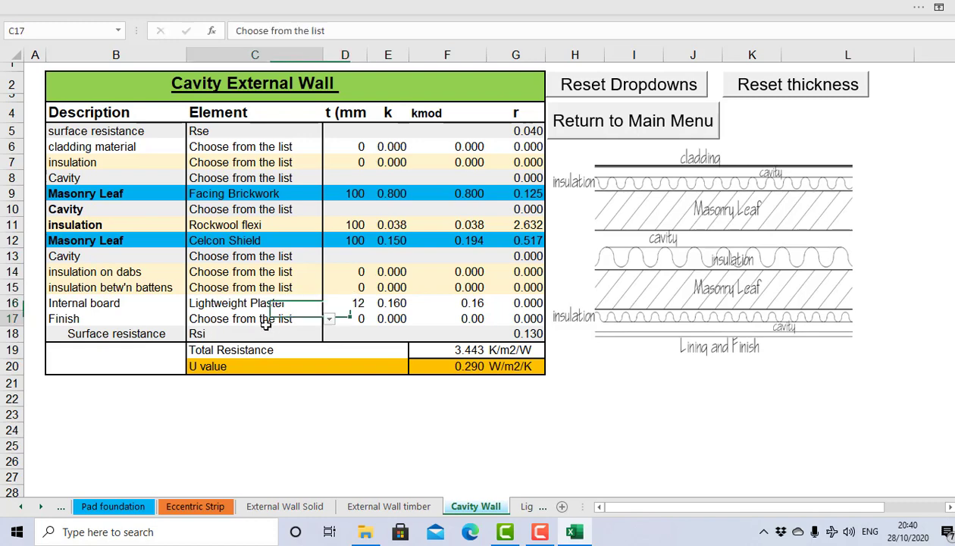
left_click(329, 319)
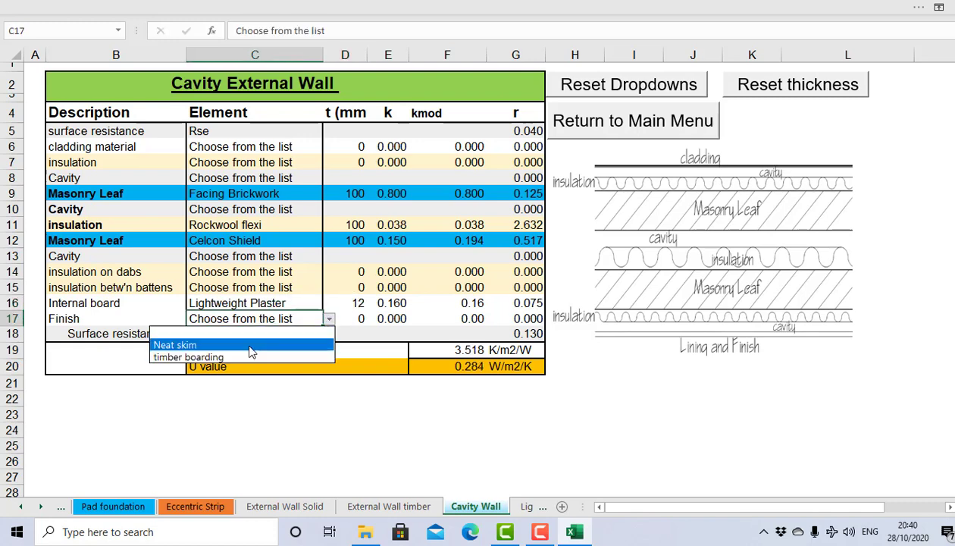
left_click(288, 339)
left_click(353, 321)
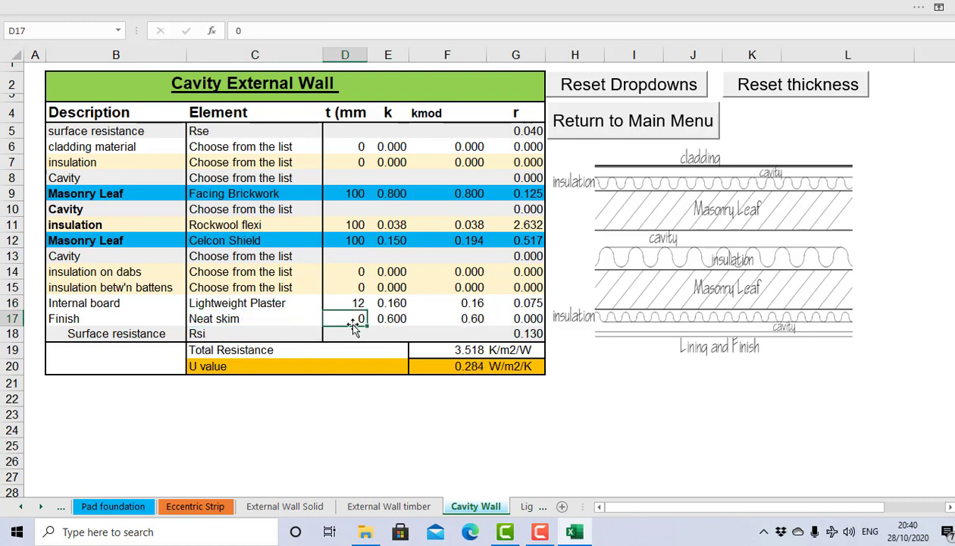
type("3")
key("Return")
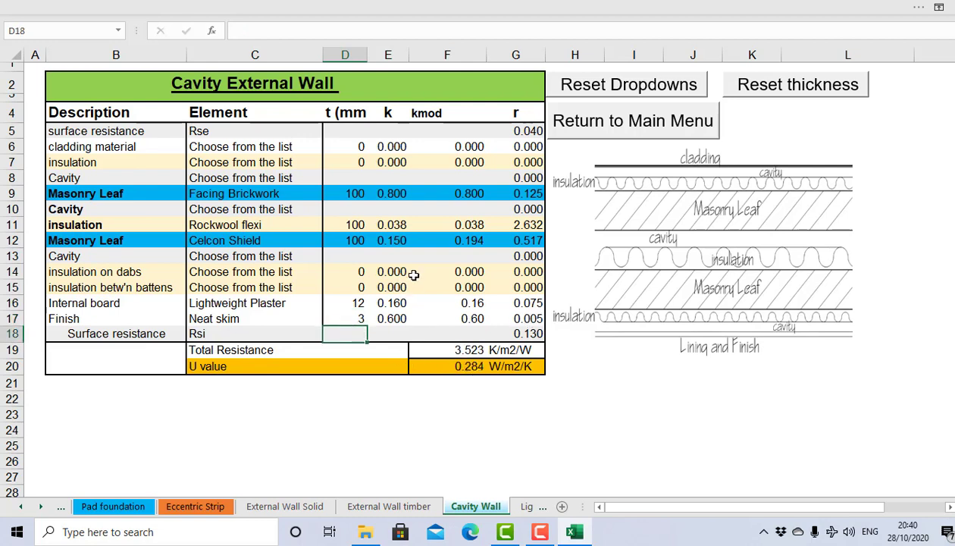
Change the inner masonry leaf material to Celcon Solar
left_click(214, 220)
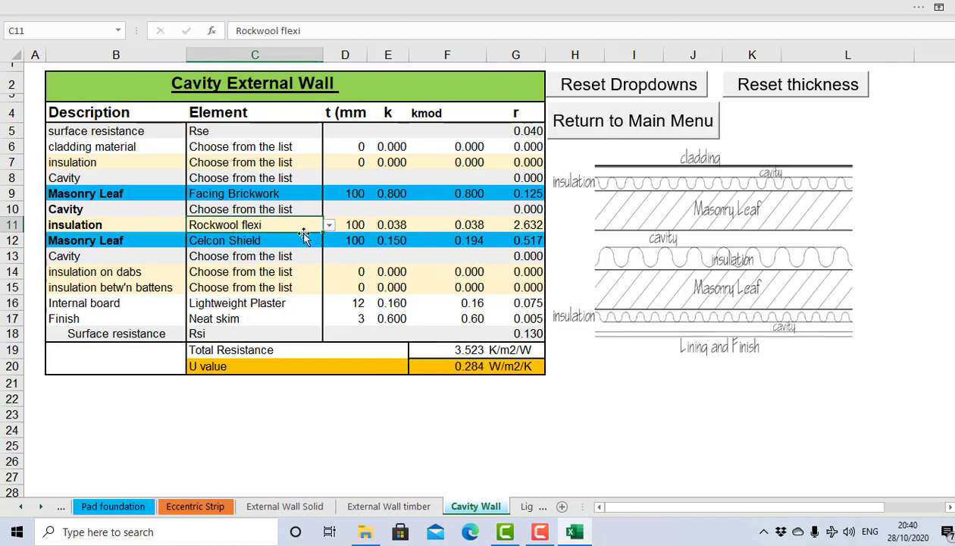
left_click(370, 426)
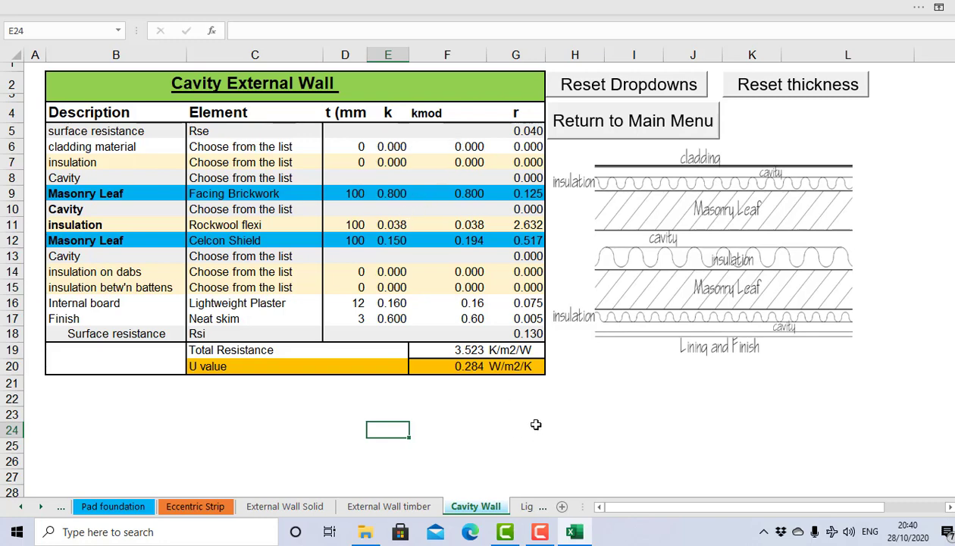
left_click(292, 246)
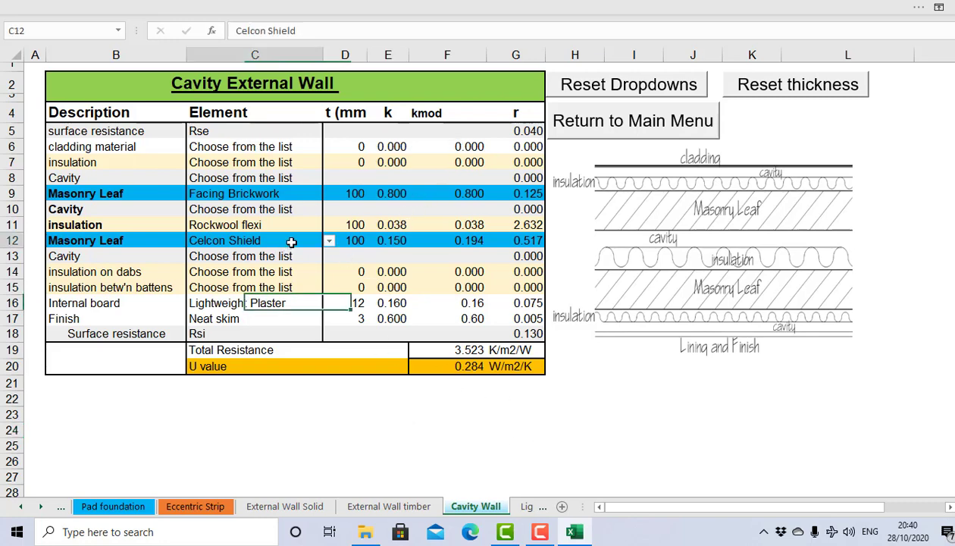
left_click(329, 243)
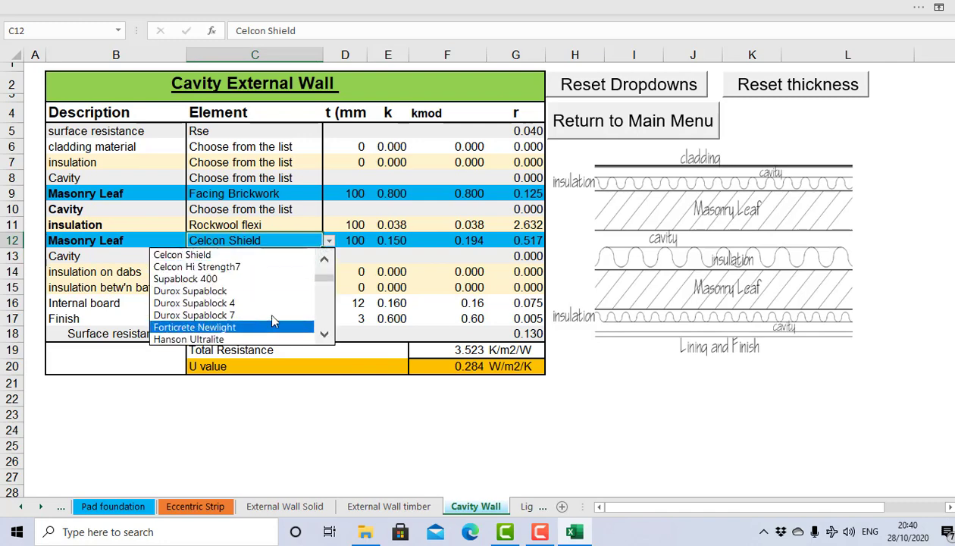
left_click_drag(325, 279, 324, 265)
scroll(325, 271, "up", 2)
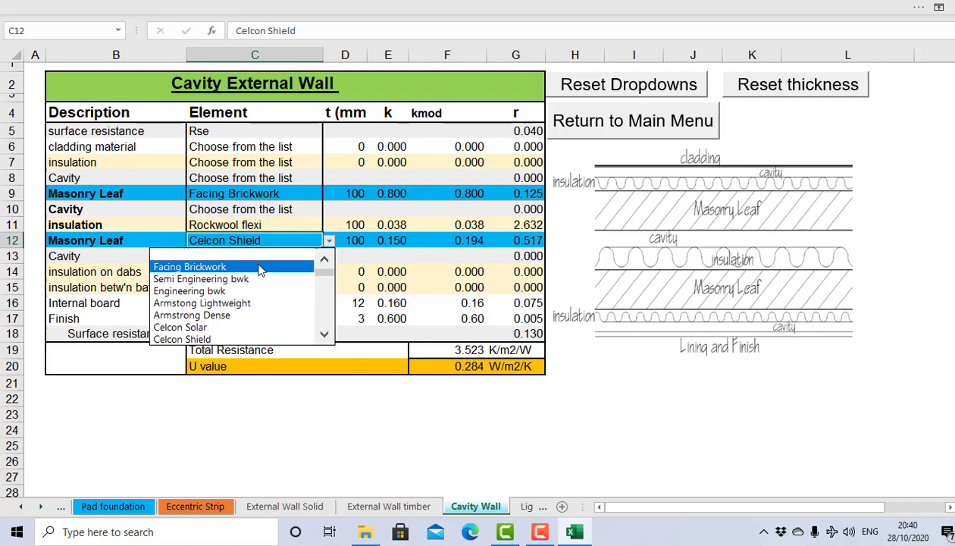
left_click(209, 318)
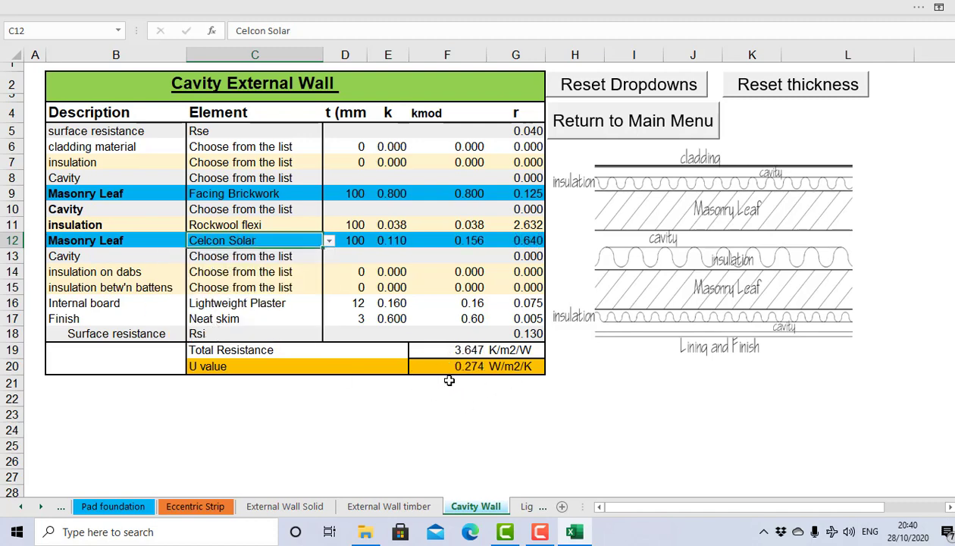
left_click(329, 241)
left_click(405, 404)
Reset the cavity wall's material choices and thicknesses, and return to the U value calculations menu
left_click(655, 88)
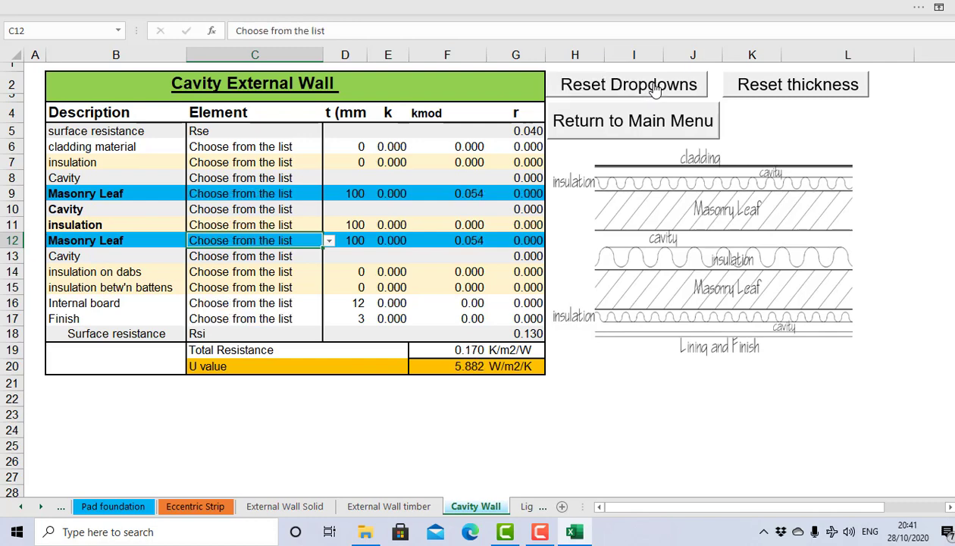
left_click(760, 93)
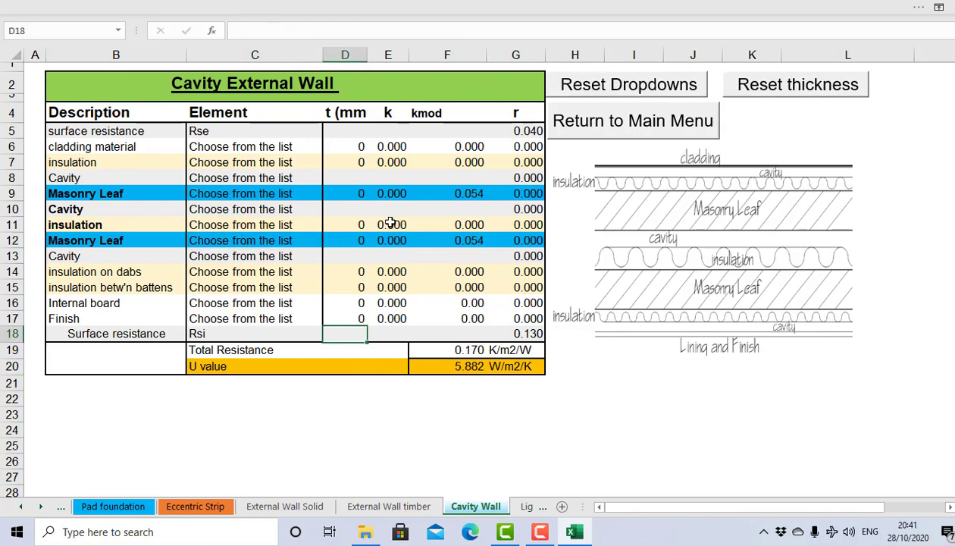
left_click(532, 414)
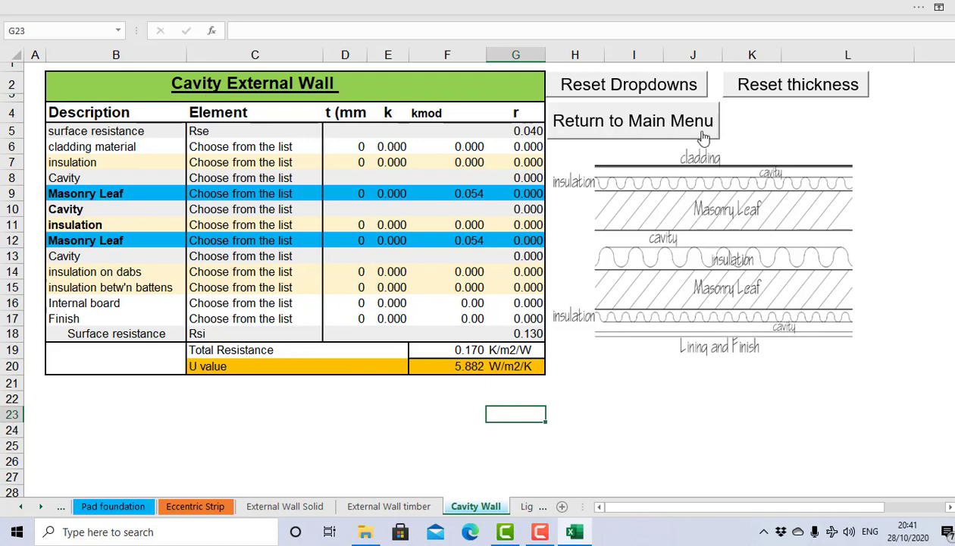
left_click(628, 128)
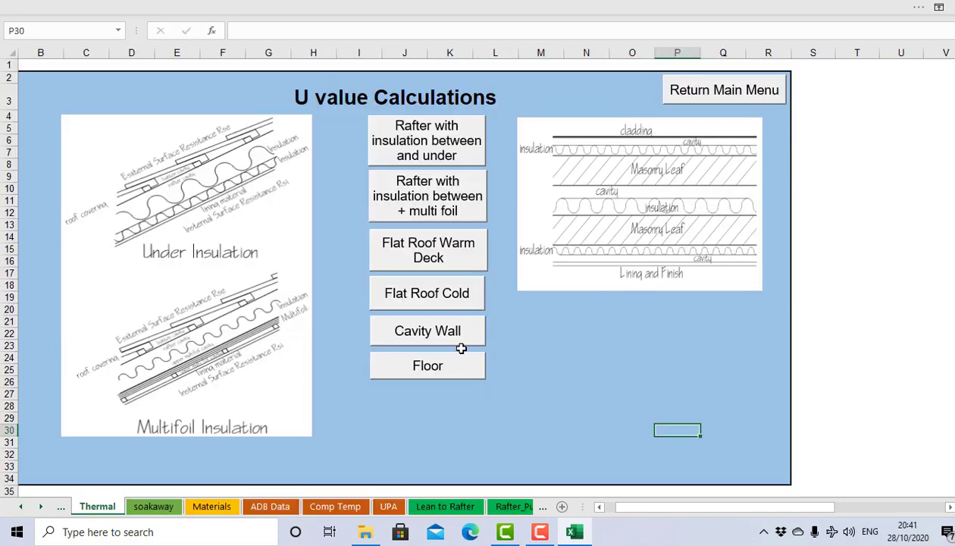
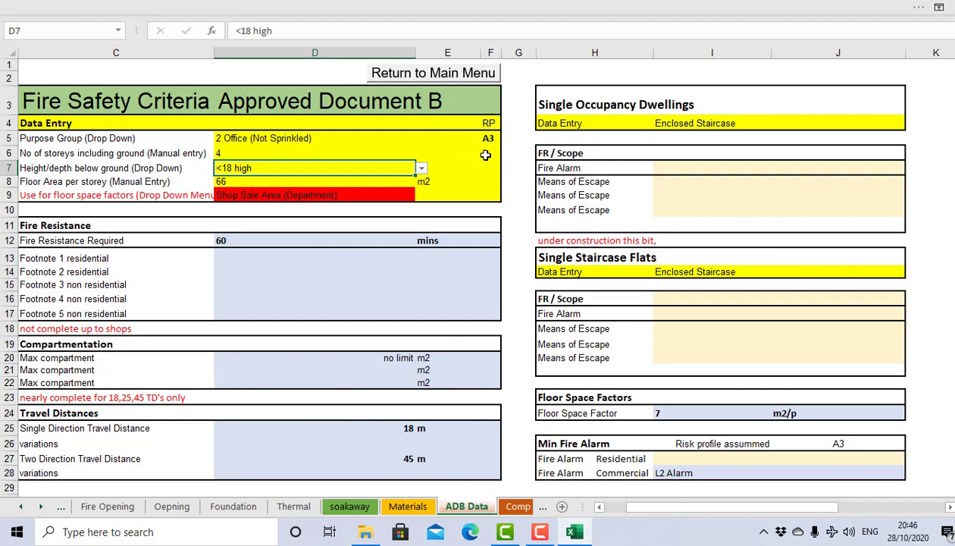
Change the use for floor space factors in the fire safety criteria to Office
left_click(354, 198)
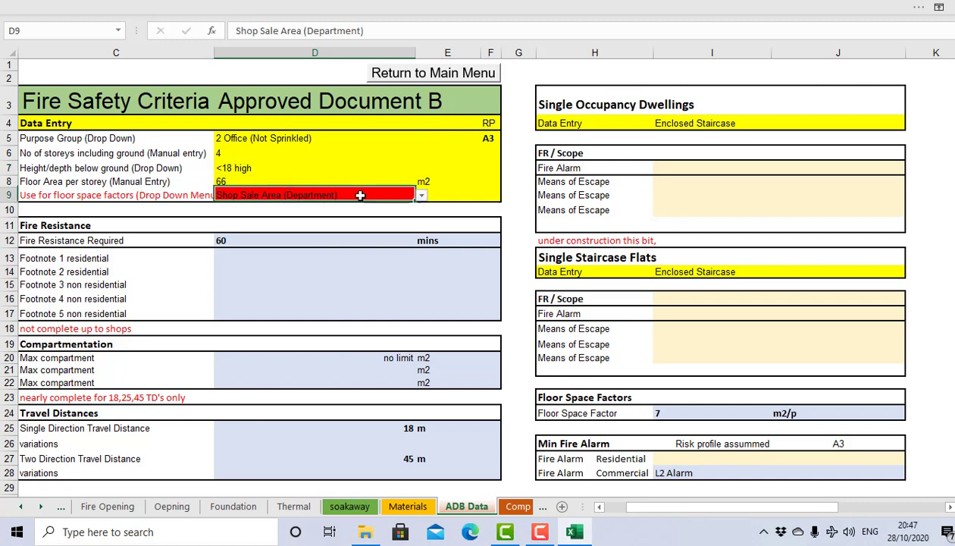
left_click(421, 196)
left_click(331, 208)
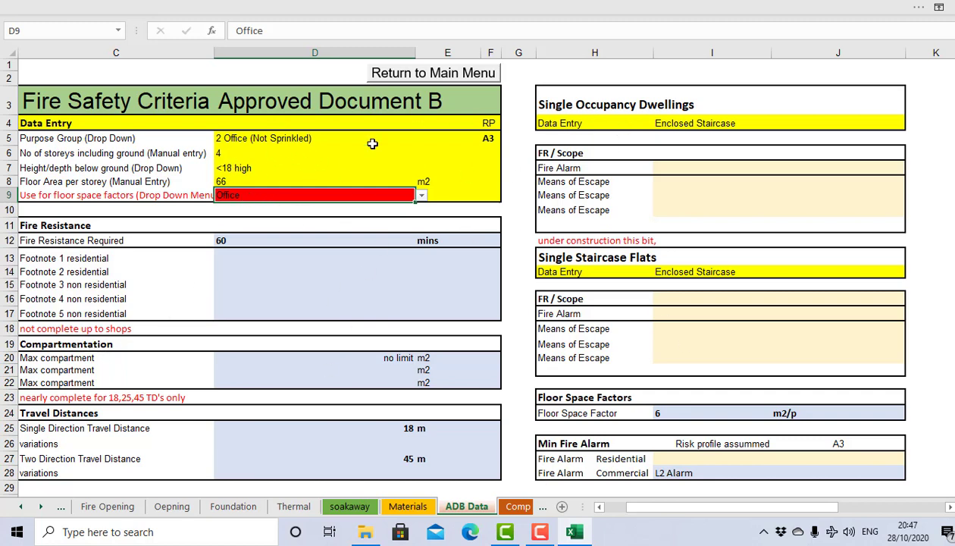
Change the purpose group in the fire safety data entry to Dwellings
left_click(277, 137)
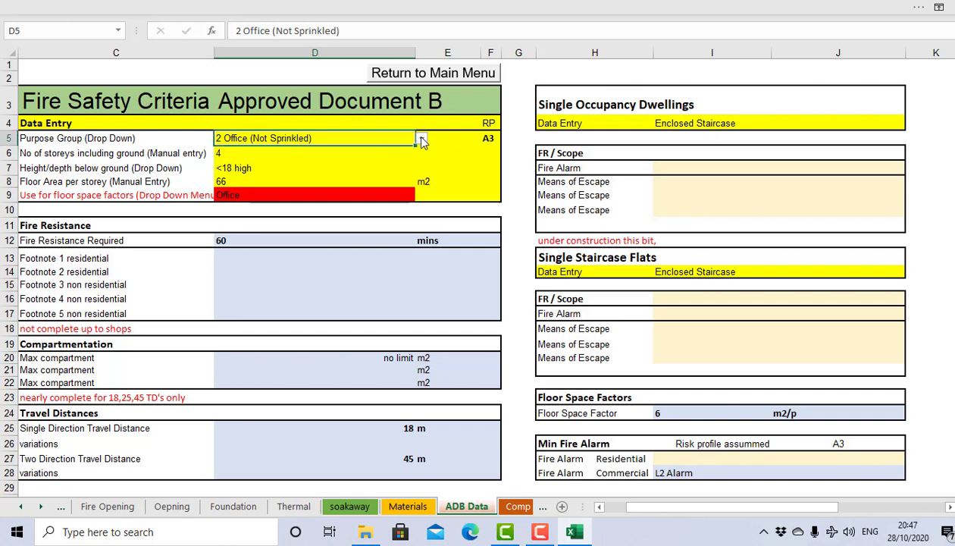
left_click(422, 140)
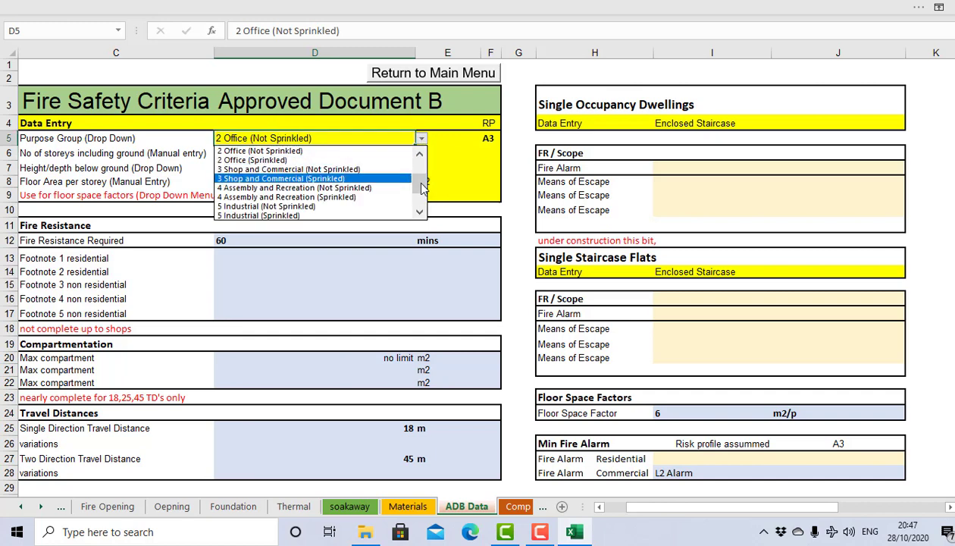
left_click_drag(419, 185, 418, 165)
left_click(237, 151)
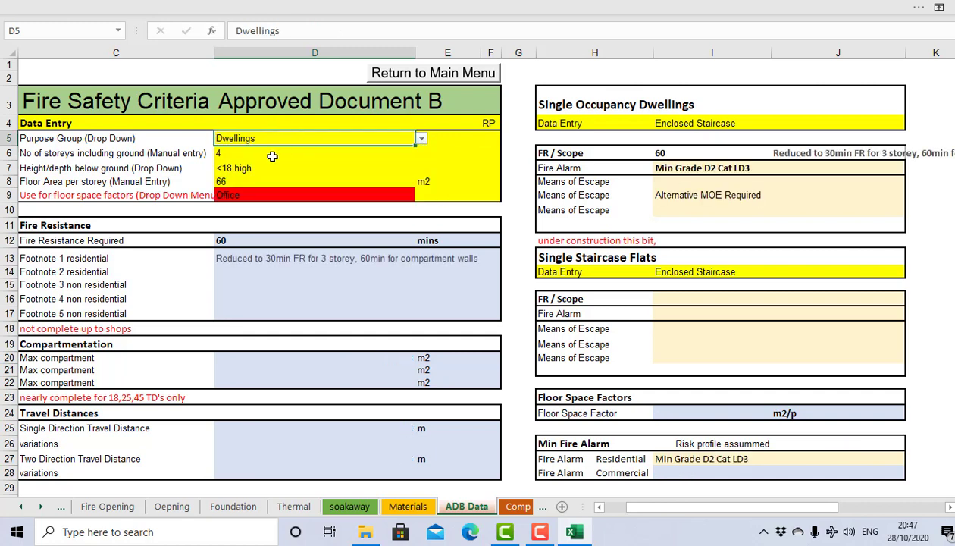
Set the dwelling's number of storeys including ground to 3 and its height to <5m high
left_click(223, 154)
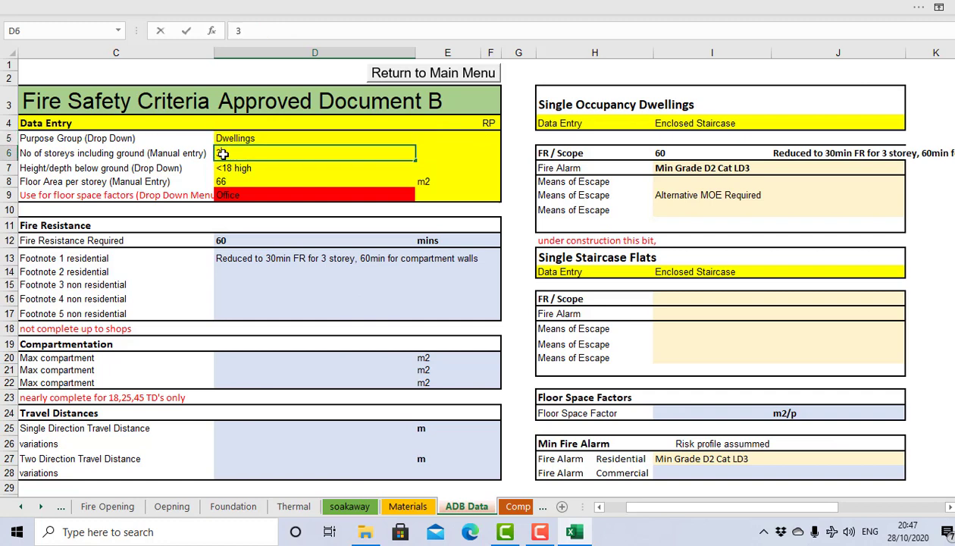
key("Return")
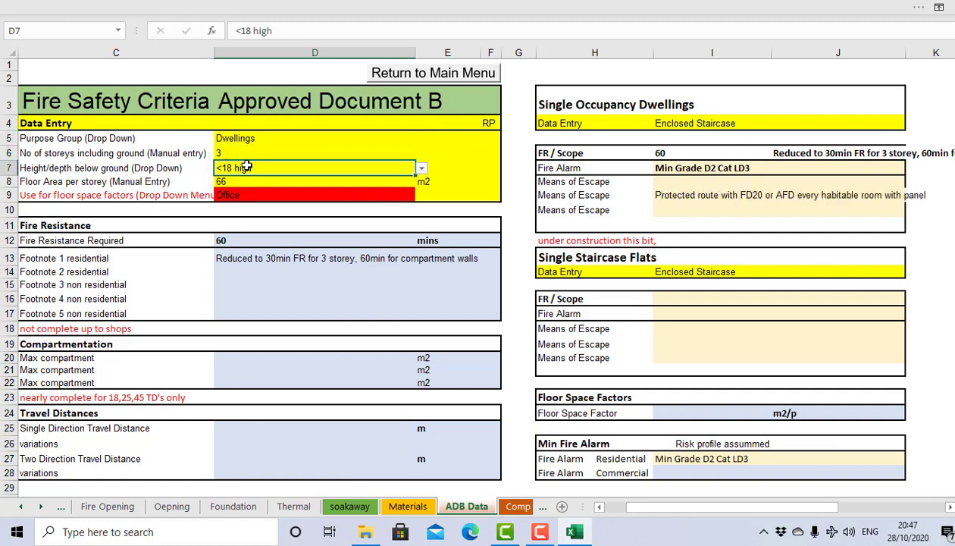
left_click(421, 169)
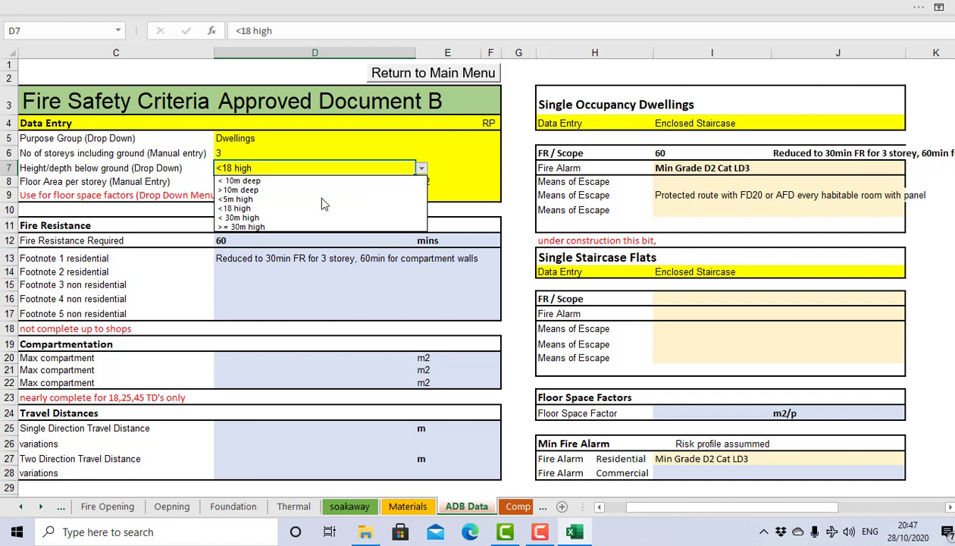
left_click(300, 199)
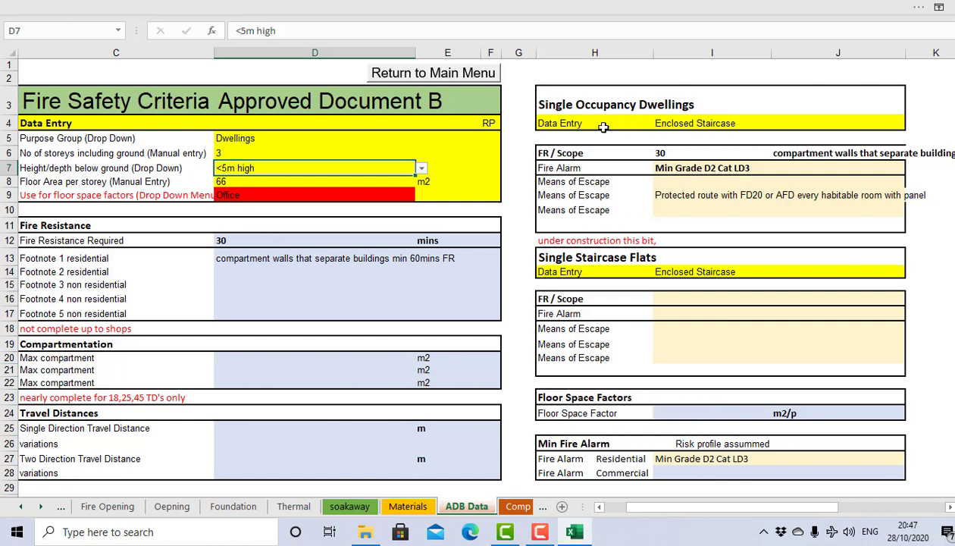
Set the staircase type under Single Occupancy Dwellings to Open Staircase
left_click(698, 125)
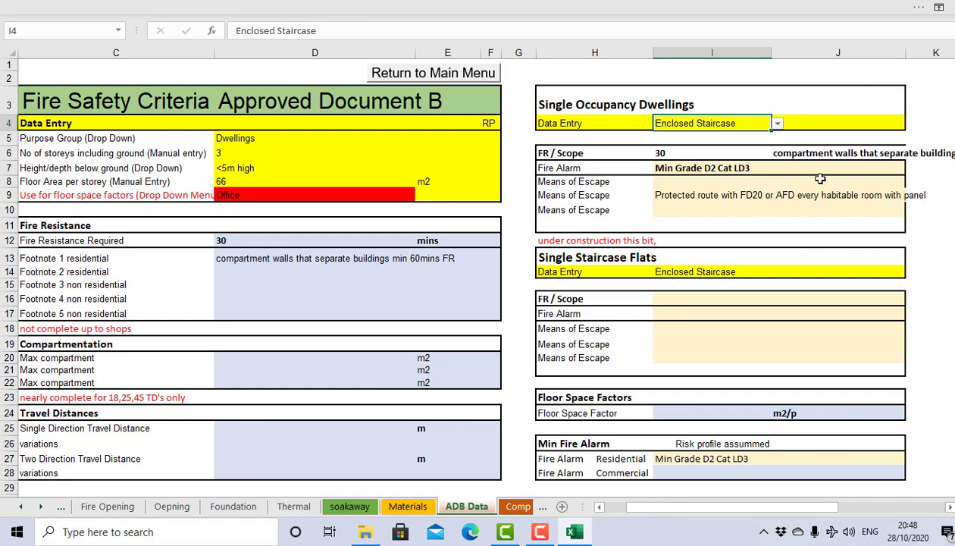
left_click(776, 124)
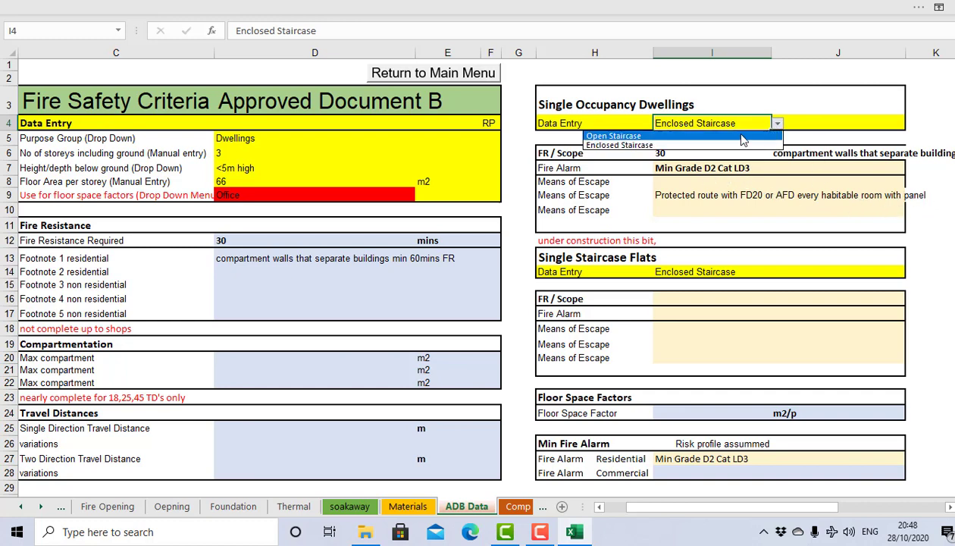
left_click(731, 133)
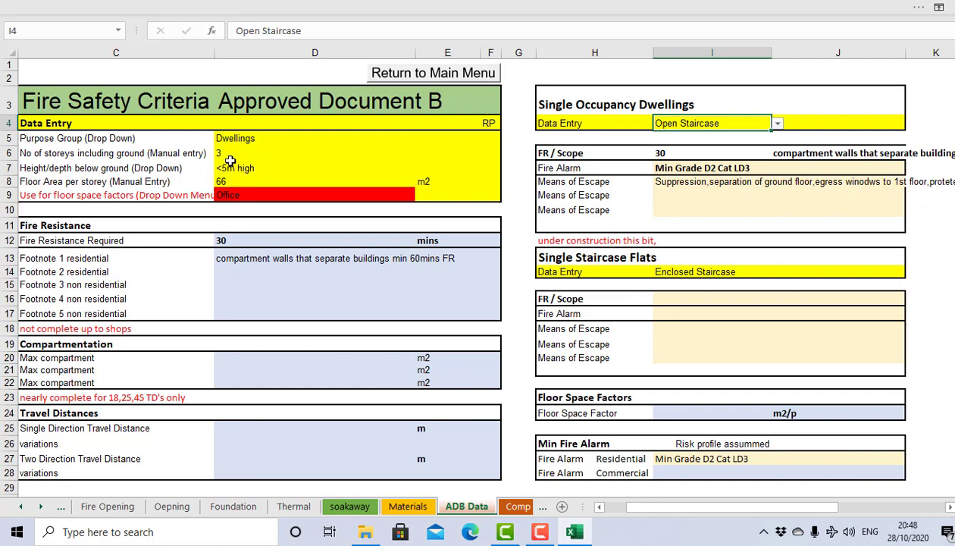
Set the dwelling's number of storeys including ground to 2
left_click(224, 152)
type("2")
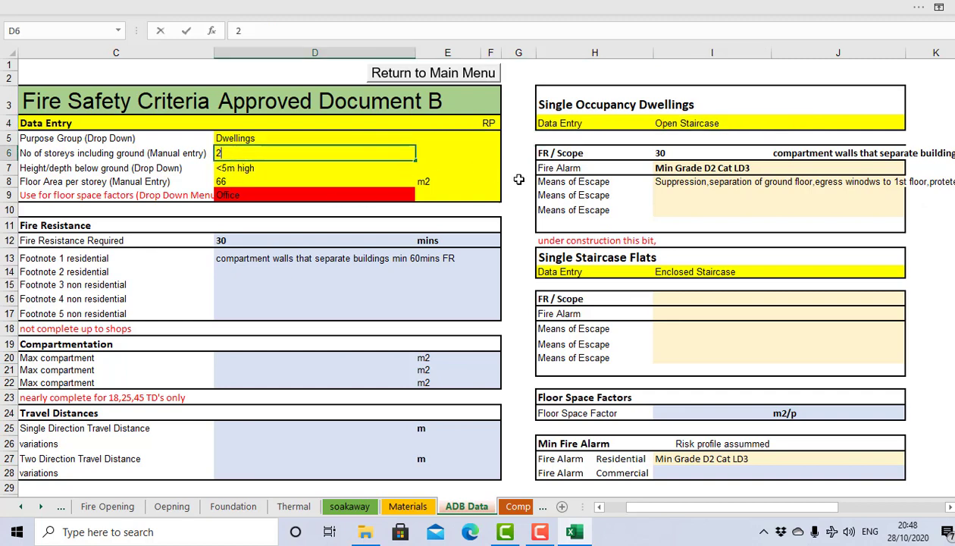
key("ctrl+Return")
key("Down")
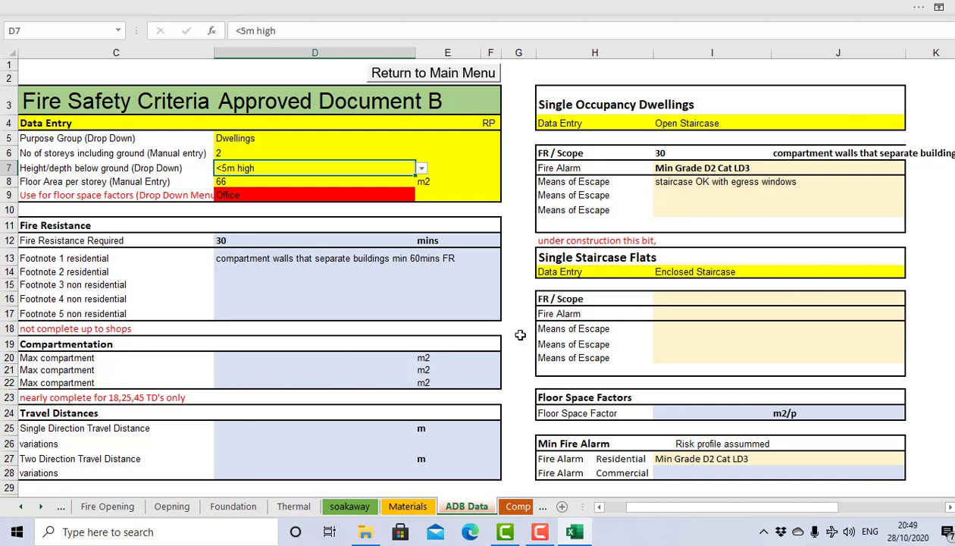
Leave the fire safety sheets through the main menu and open the Soakaway Design check in the Drainage section
left_click(457, 77)
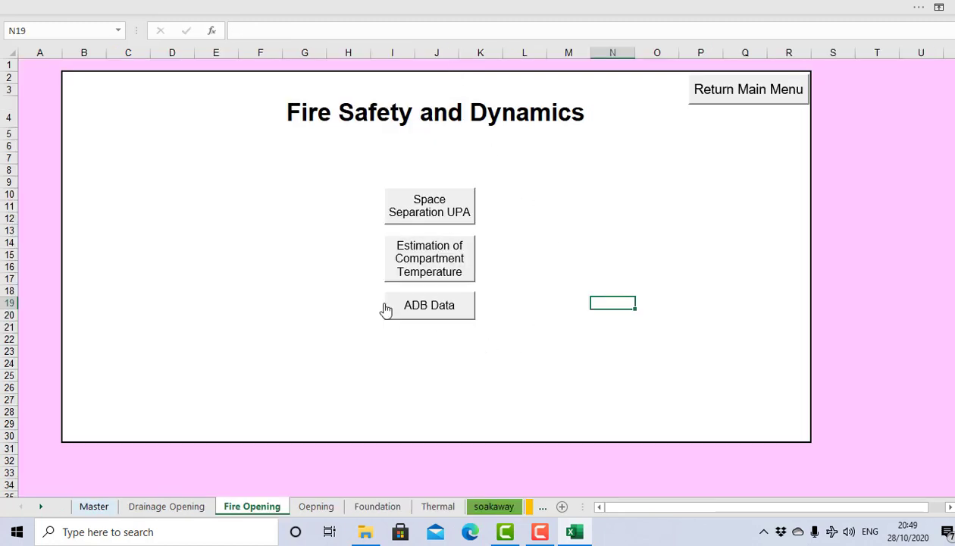
left_click(719, 91)
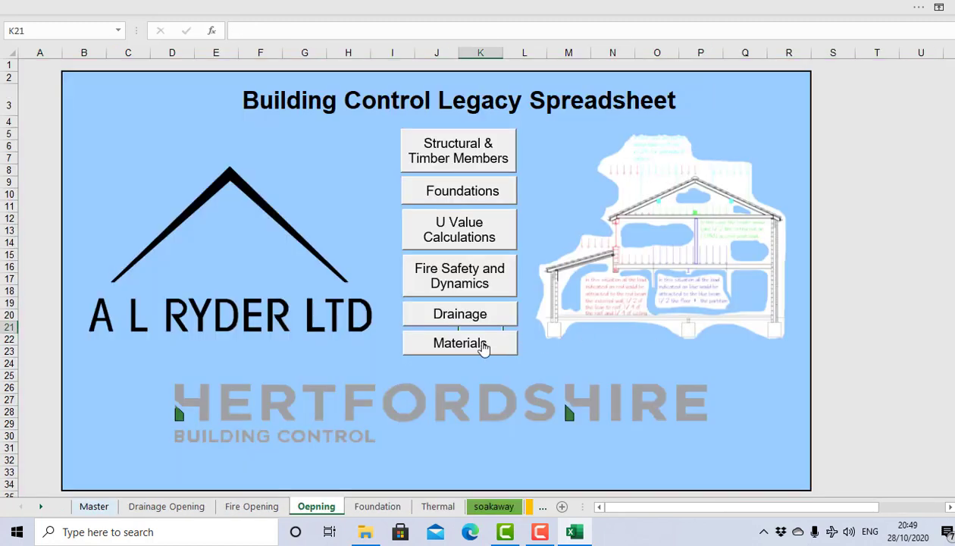
left_click(461, 312)
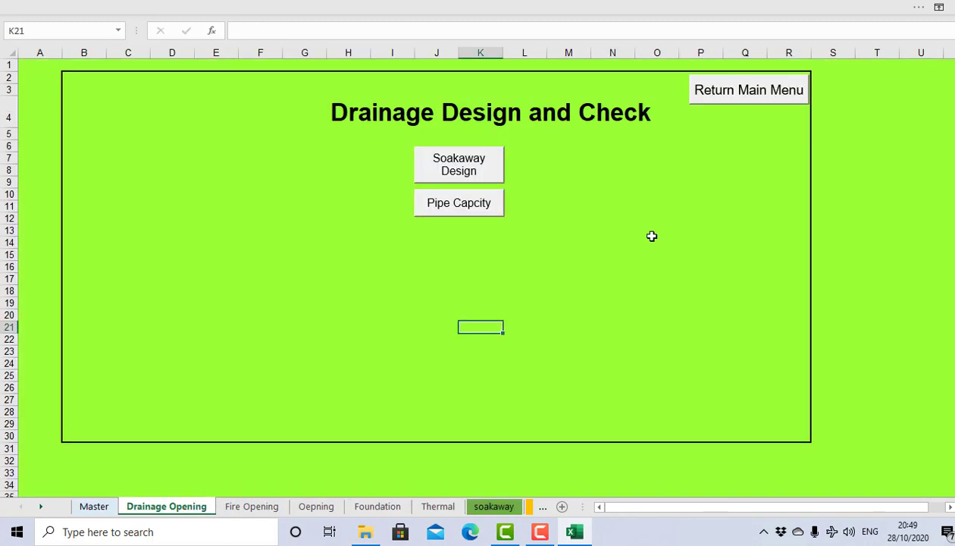
left_click(461, 171)
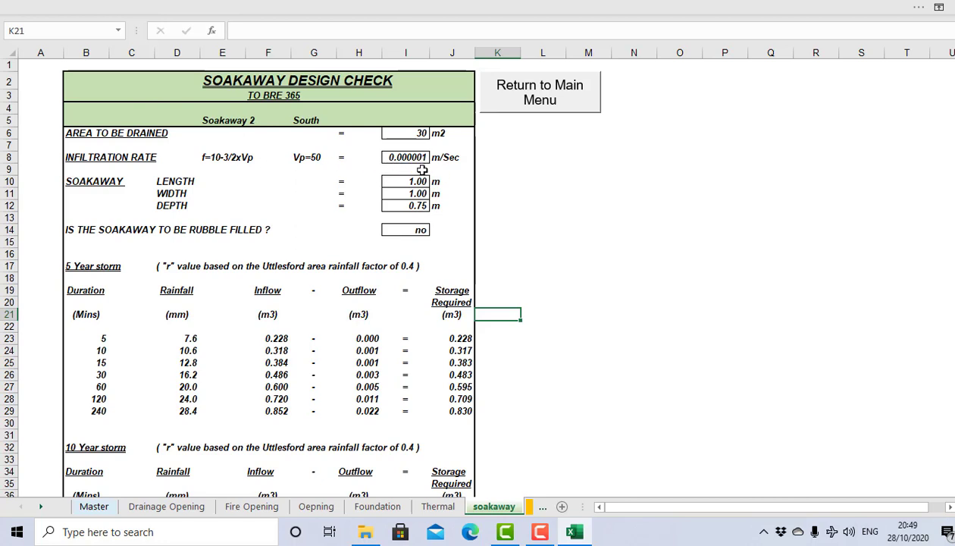
Set the area to be drained in the soakaway design check to 100 m2
scroll(422, 170, "down", 5)
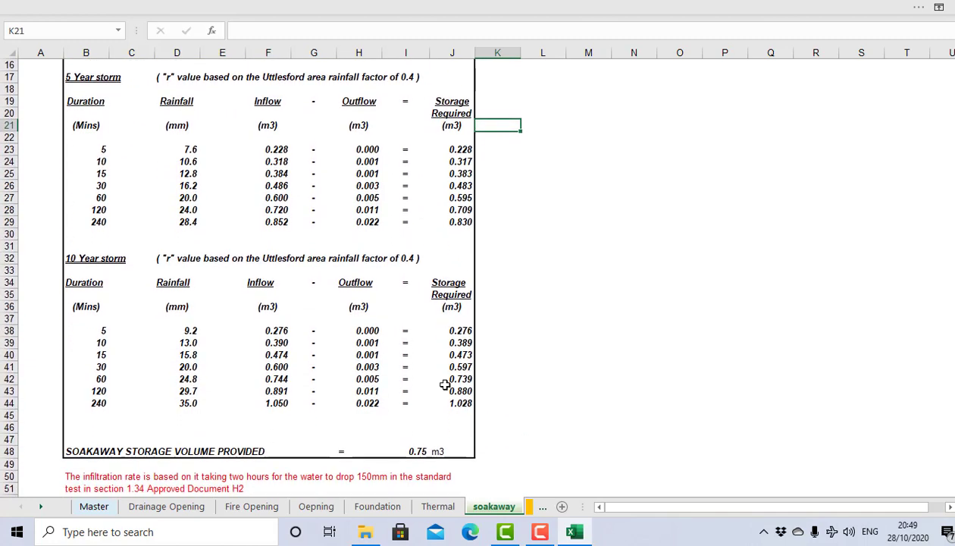
scroll(358, 316, "up", 3)
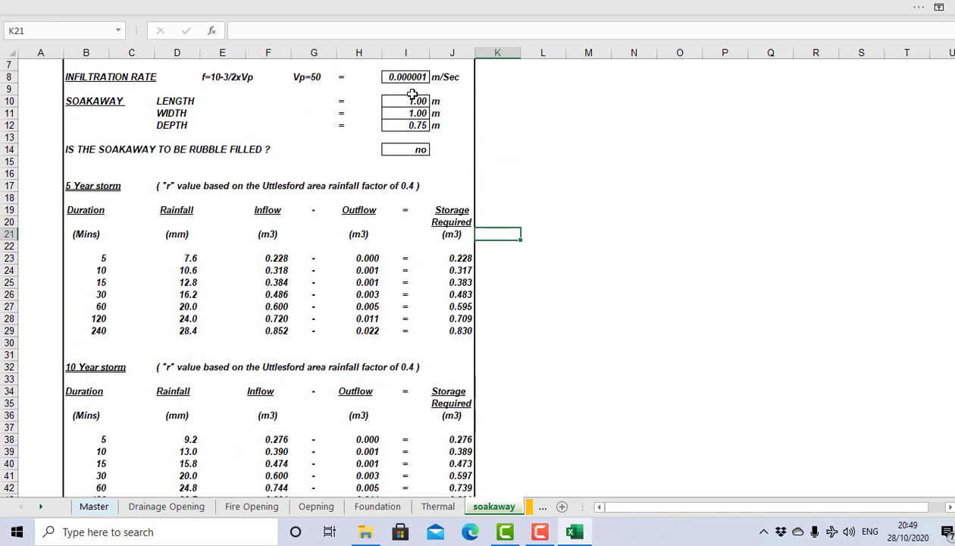
scroll(338, 120, "up", 2)
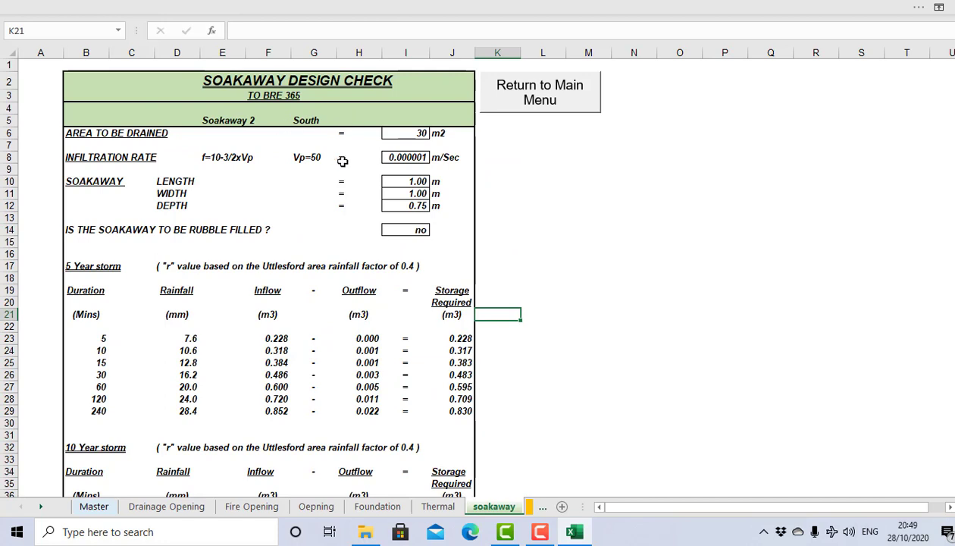
left_click(406, 136)
type("100")
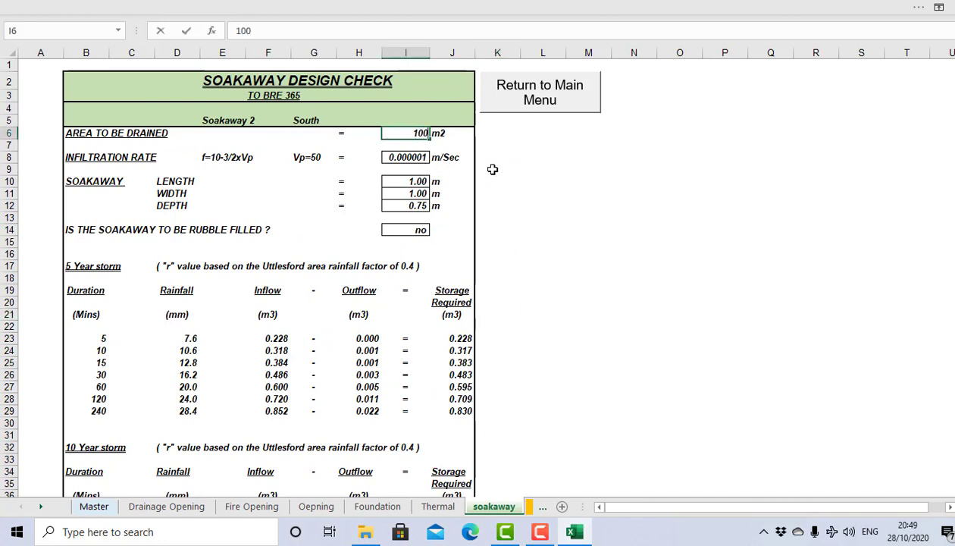
key("Return")
Review the soakaway's storage requirements and set its infiltration rate to 0.0001 m/Sec
scroll(424, 296, "down", 1)
scroll(436, 303, "down", 3)
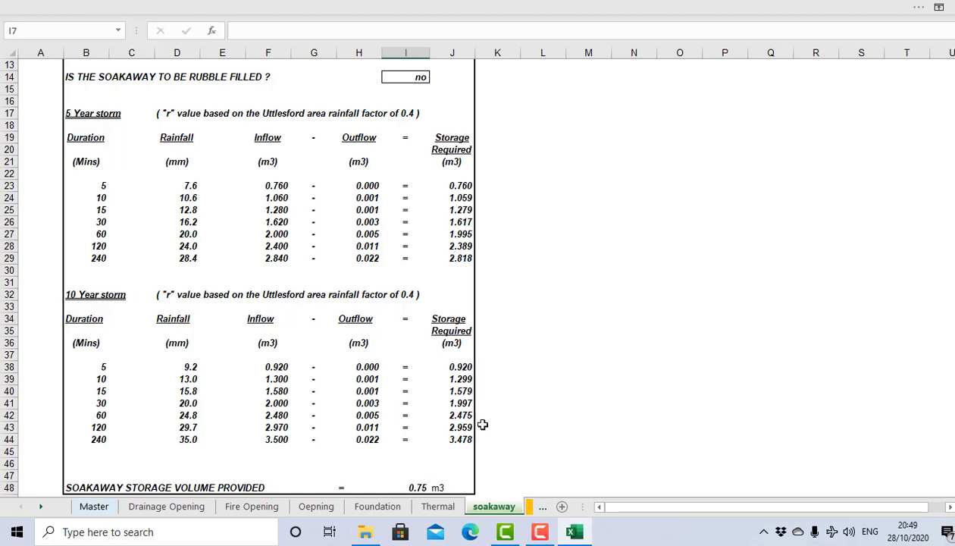
scroll(410, 236, "up", 4)
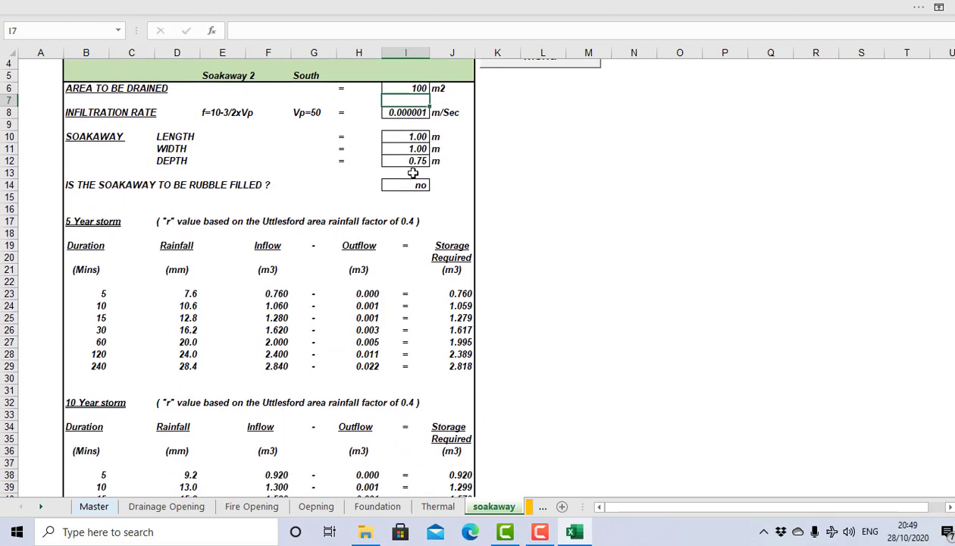
scroll(424, 230, "down", 3)
scroll(449, 296, "down", 2)
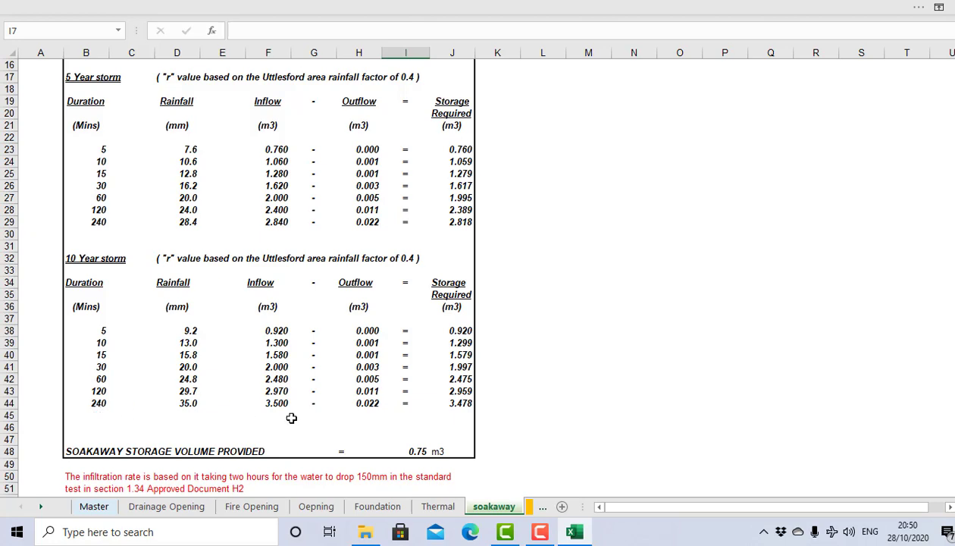
scroll(483, 344, "up", 3)
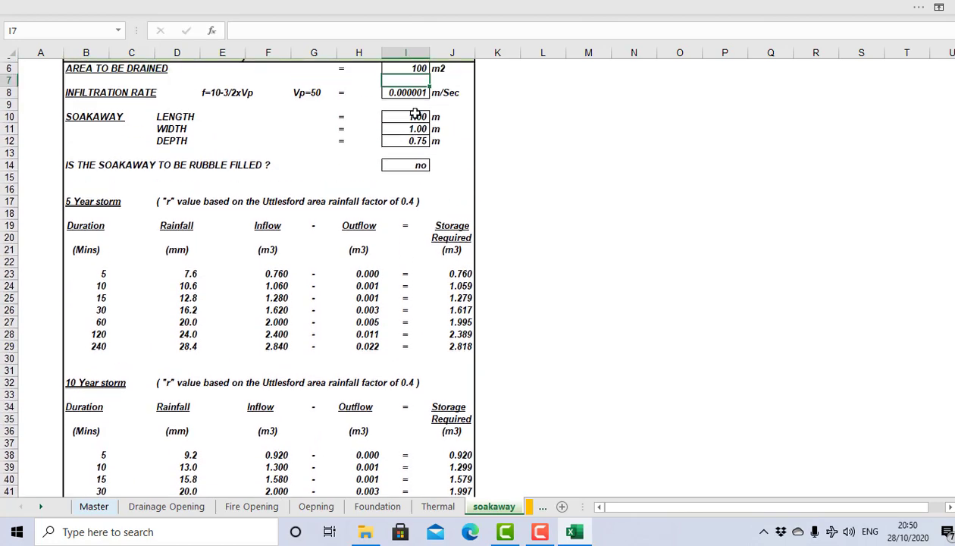
scroll(415, 114, "up", 1)
left_click(414, 114)
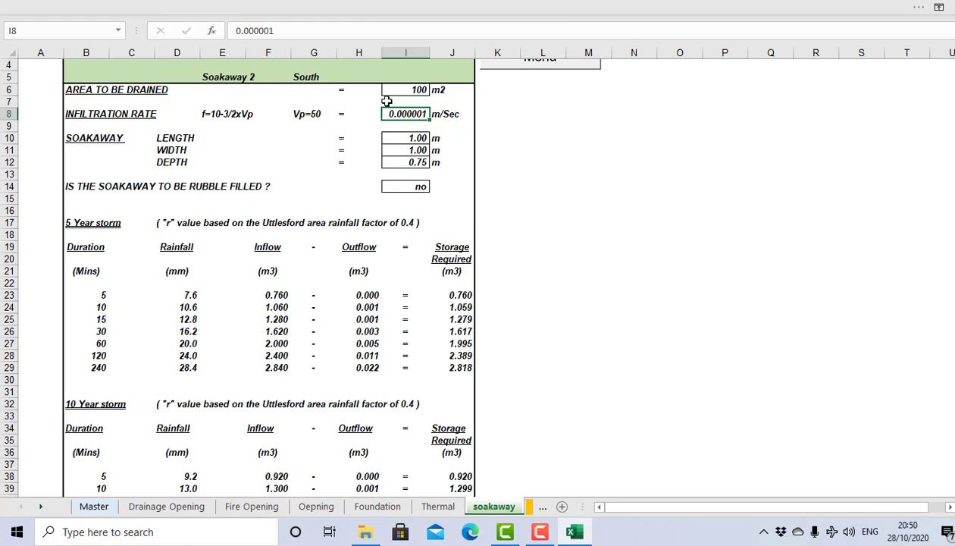
left_click(299, 32)
key("BackSpace")
key("BackSpace")
left_click(459, 166)
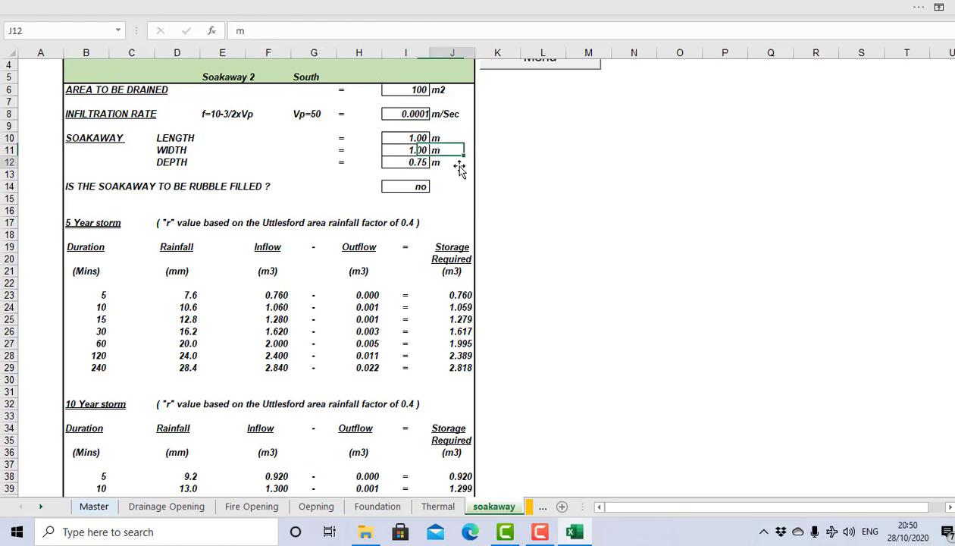
Compare the 5 and 10 year storm storage requirements with the soakaway volume provided, and return to the spreadsheet's main menu
scroll(459, 165, "down", 3)
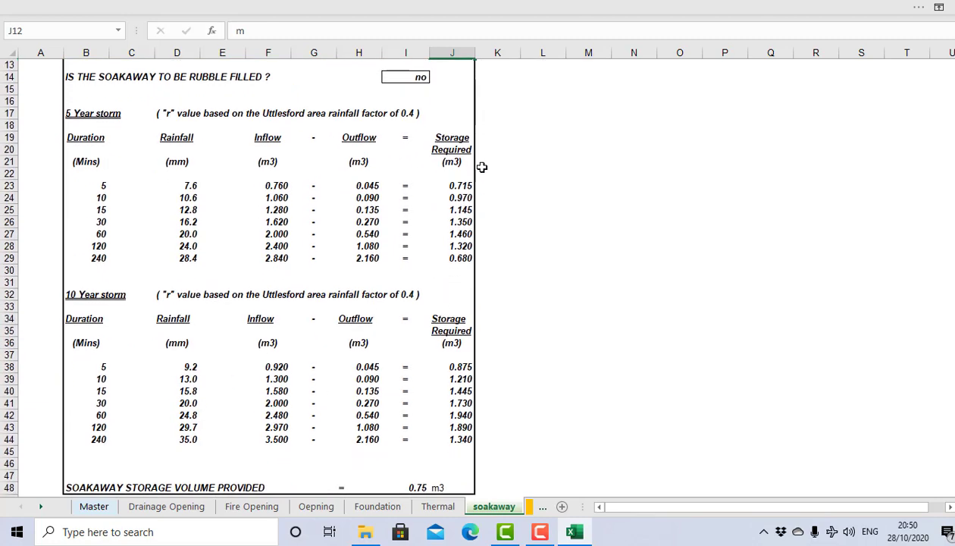
scroll(453, 198, "up", 1)
scroll(454, 199, "up", 3)
scroll(463, 225, "down", 1)
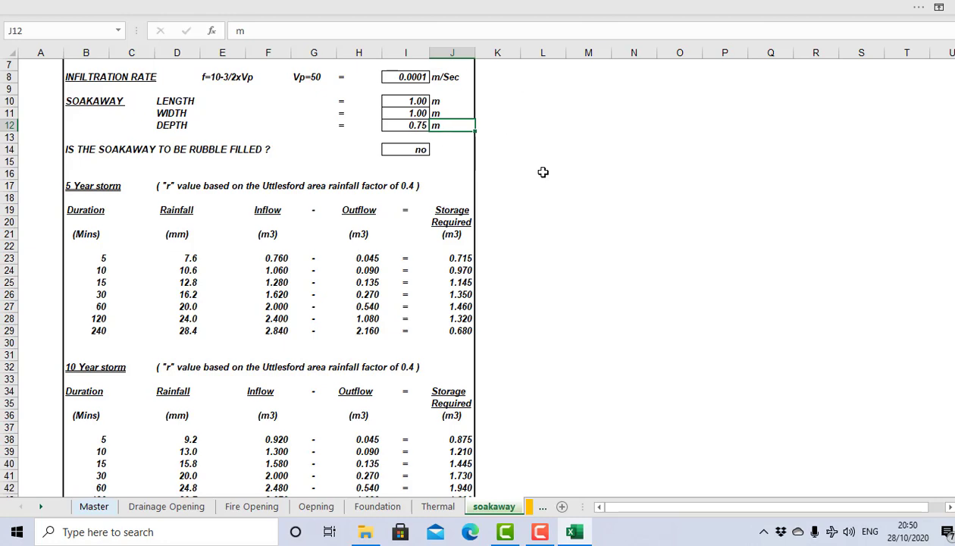
scroll(508, 189, "down", 4)
scroll(503, 328, "down", 2)
scroll(513, 326, "up", 4)
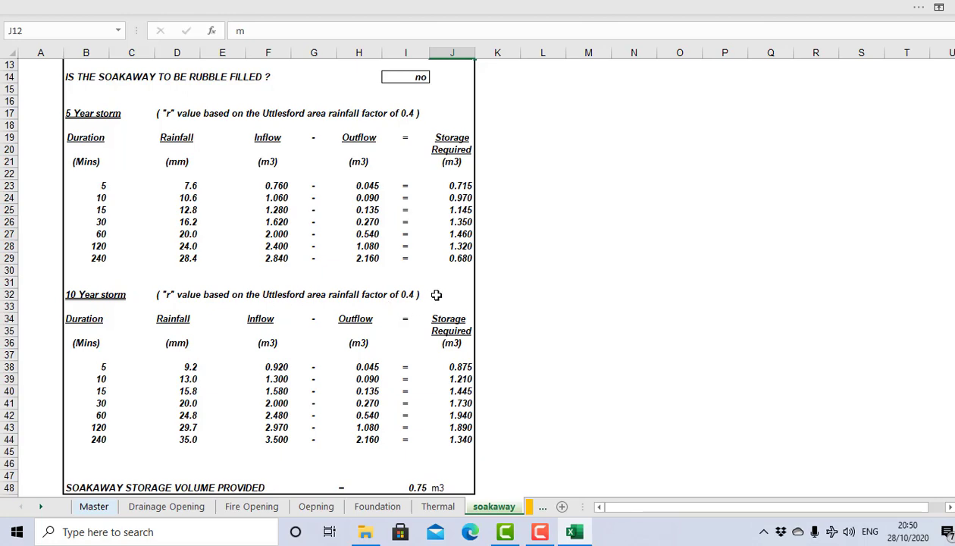
scroll(566, 302, "up", 4)
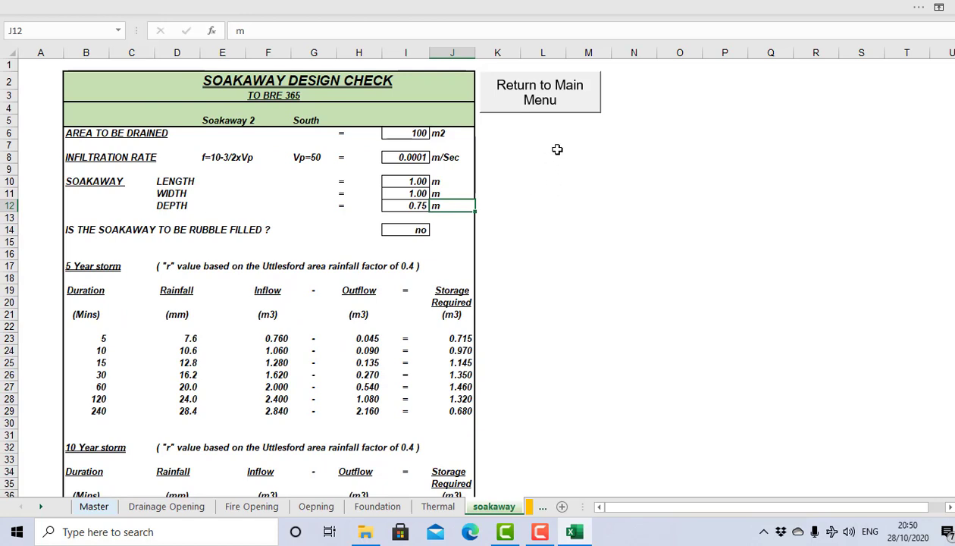
left_click(528, 98)
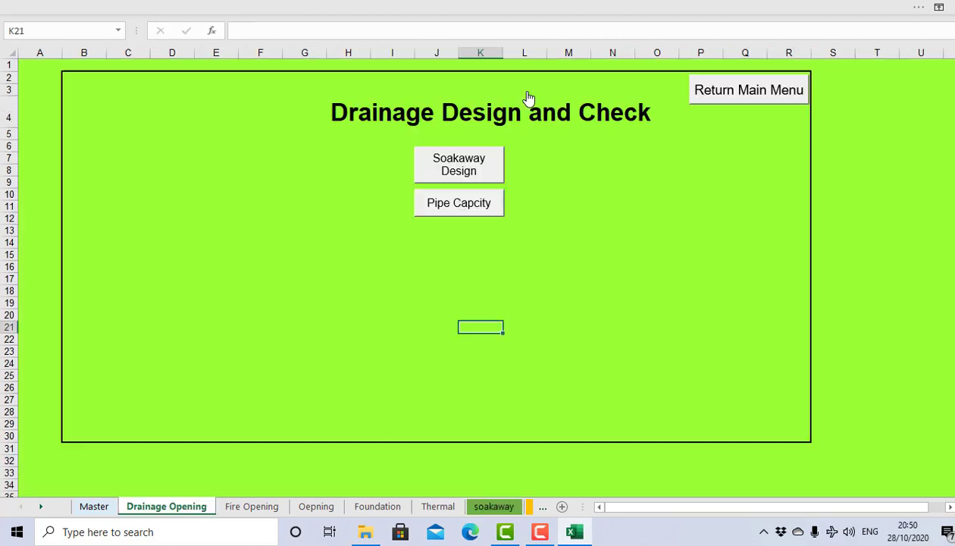
left_click(706, 98)
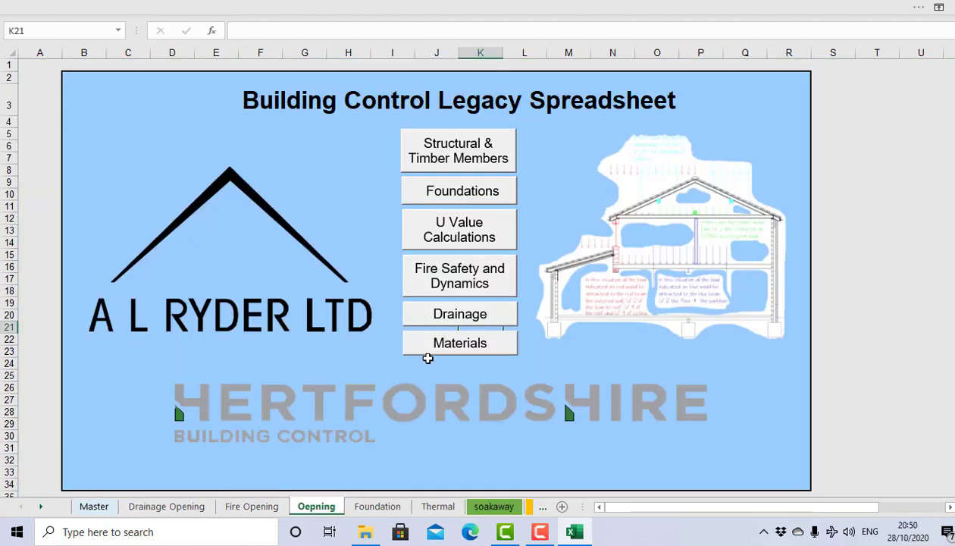